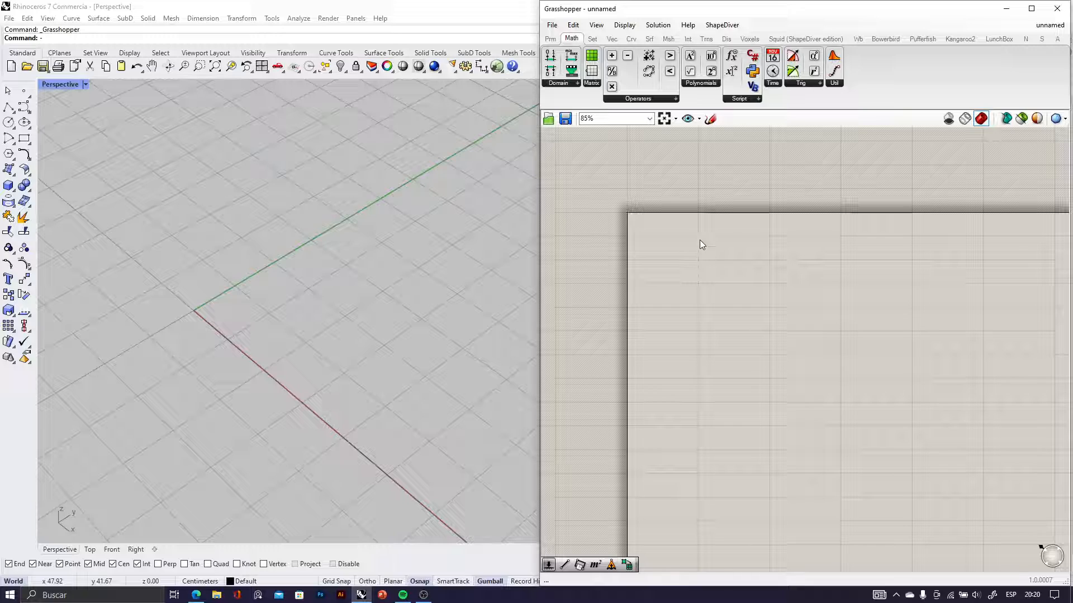
Sketch three triangles of increasing size on the canvas, followed by a vertical height marker labelled Z
{"action": "left_click", "coordinate": [710, 120]}
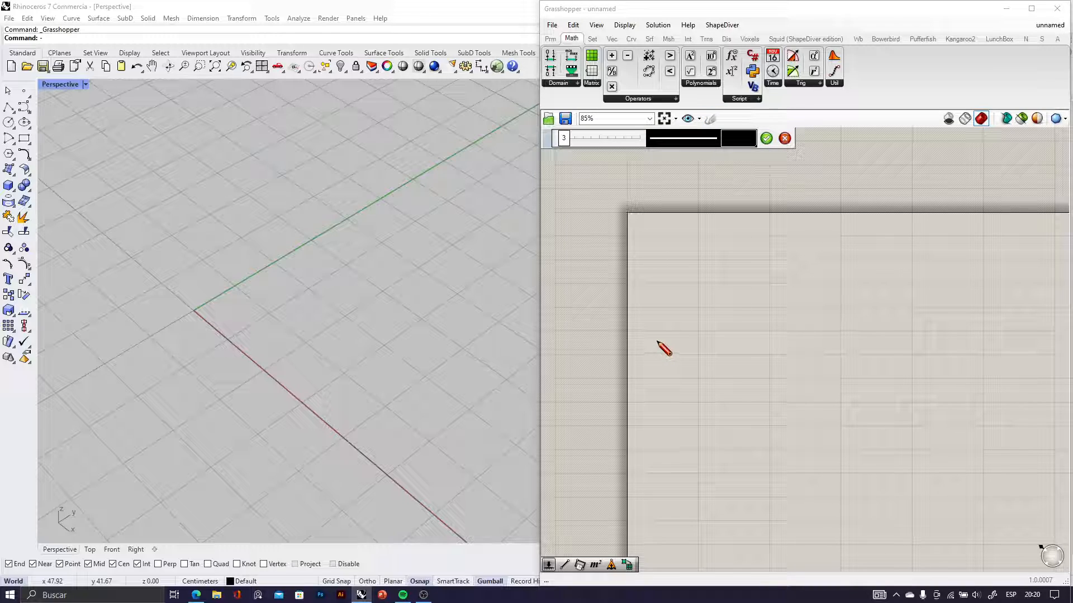
{"action": "mouse_move", "coordinate": [656, 343]}
{"action": "left_mouse_down"}
{"action": "mouse_move", "coordinate": [668, 321]}
{"action": "mouse_move", "coordinate": [686, 351]}
{"action": "mouse_move", "coordinate": [650, 343]}
{"action": "mouse_move", "coordinate": [735, 260]}
{"action": "mouse_move", "coordinate": [765, 363]}
{"action": "mouse_move", "coordinate": [702, 357]}
{"action": "left_mouse_up"}
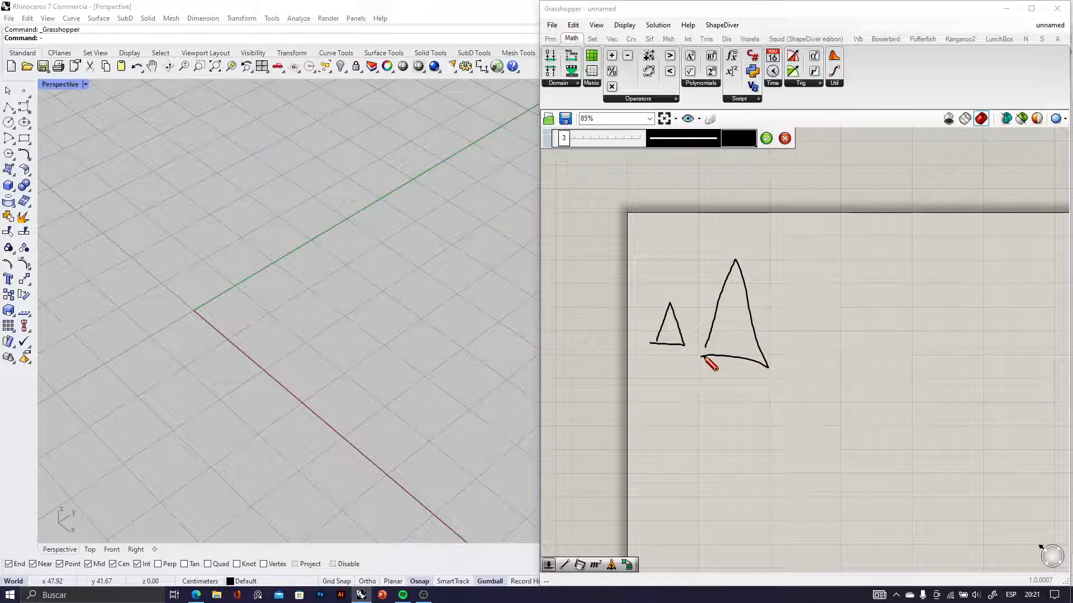
{"action": "mouse_move", "coordinate": [798, 371]}
{"action": "left_mouse_down"}
{"action": "mouse_move", "coordinate": [849, 235]}
{"action": "mouse_move", "coordinate": [892, 371]}
{"action": "mouse_move", "coordinate": [793, 384]}
{"action": "left_mouse_up"}
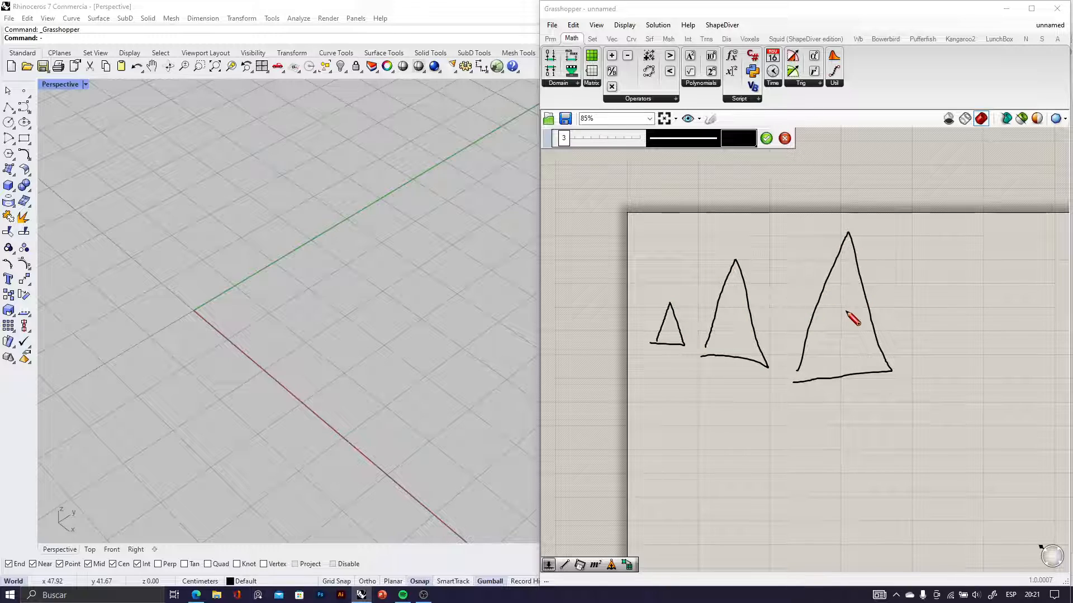
{"action": "left_click_drag", "start_coordinate": [900, 231], "coordinate": [985, 221]}
{"action": "mouse_move", "coordinate": [945, 226]}
{"action": "left_mouse_down"}
{"action": "mouse_move", "coordinate": [945, 367]}
{"action": "mouse_move", "coordinate": [994, 380]}
{"action": "mouse_move", "coordinate": [1041, 359]}
{"action": "left_mouse_up"}
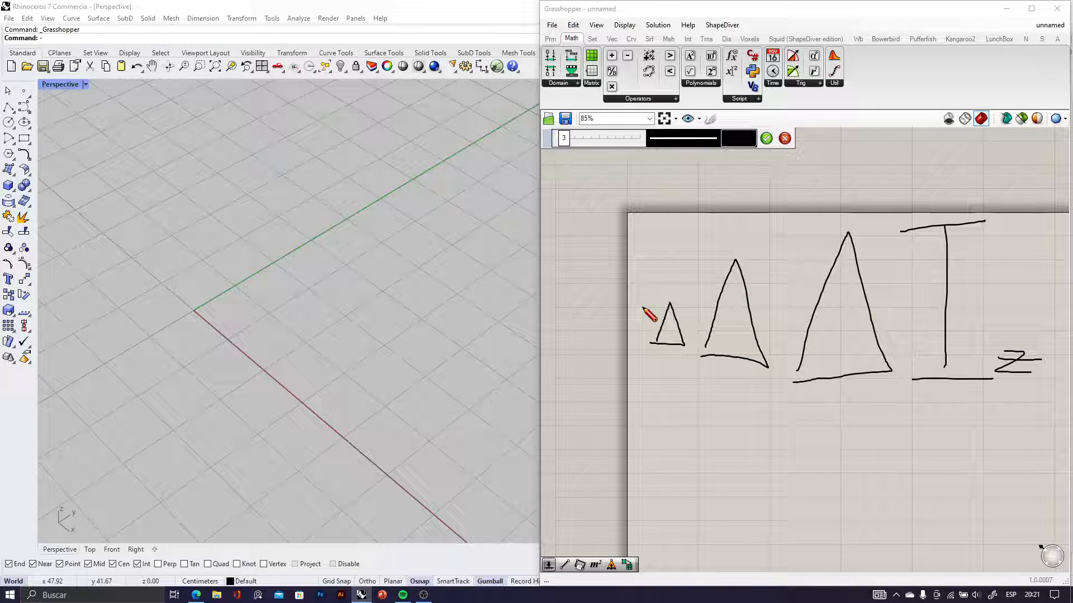
{"action": "left_click", "coordinate": [766, 138]}
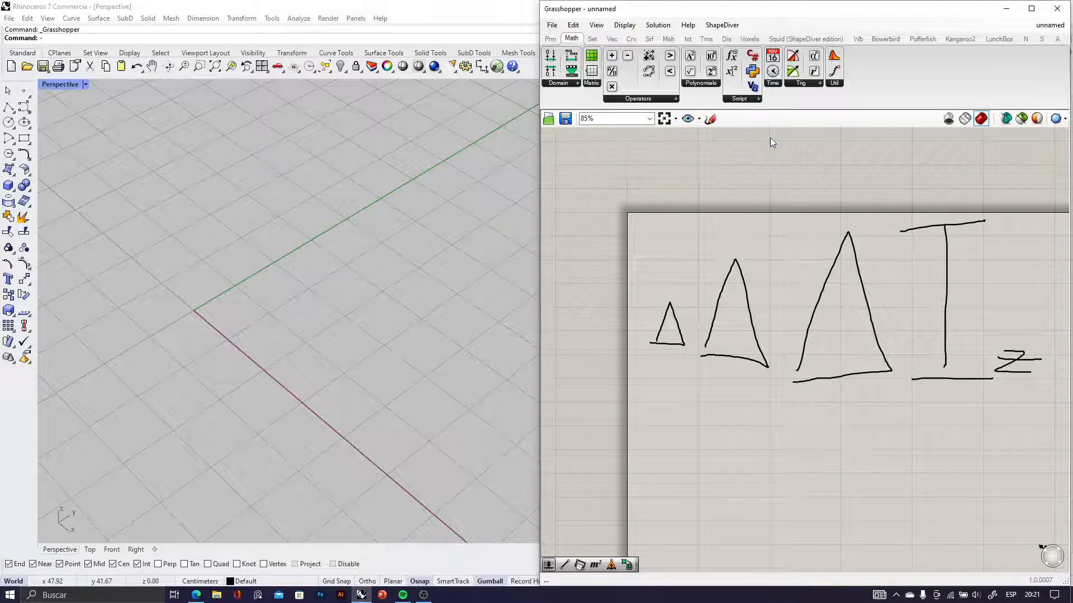
Sketch a slanted three-by-three grid with a diagonal arrow and a small pyramid in its far corner, then discard the sketch
{"action": "left_click", "coordinate": [710, 119]}
{"action": "scroll", "coordinate": [776, 305], "scroll_direction": "down", "scroll_amount": 5}
{"action": "scroll", "coordinate": [757, 295], "scroll_direction": "up", "scroll_amount": 2}
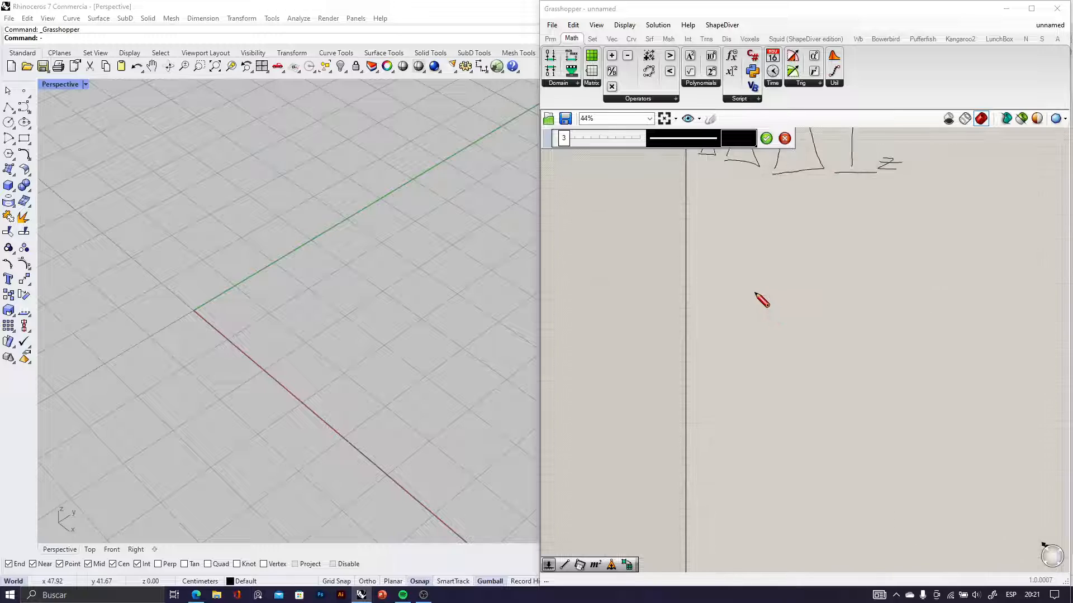
{"action": "mouse_move", "coordinate": [736, 300]}
{"action": "left_mouse_down"}
{"action": "mouse_move", "coordinate": [897, 336]}
{"action": "mouse_move", "coordinate": [773, 363]}
{"action": "mouse_move", "coordinate": [728, 294]}
{"action": "mouse_move", "coordinate": [873, 299]}
{"action": "left_mouse_up"}
{"action": "left_click_drag", "start_coordinate": [769, 346], "coordinate": [875, 315]}
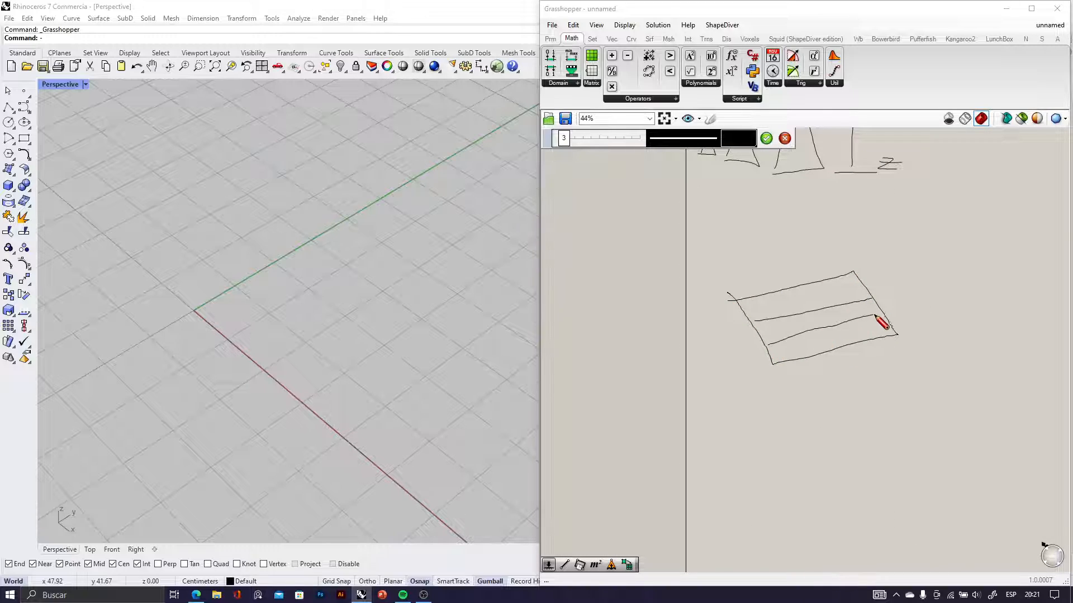
{"action": "left_click_drag", "start_coordinate": [770, 288], "coordinate": [822, 356]}
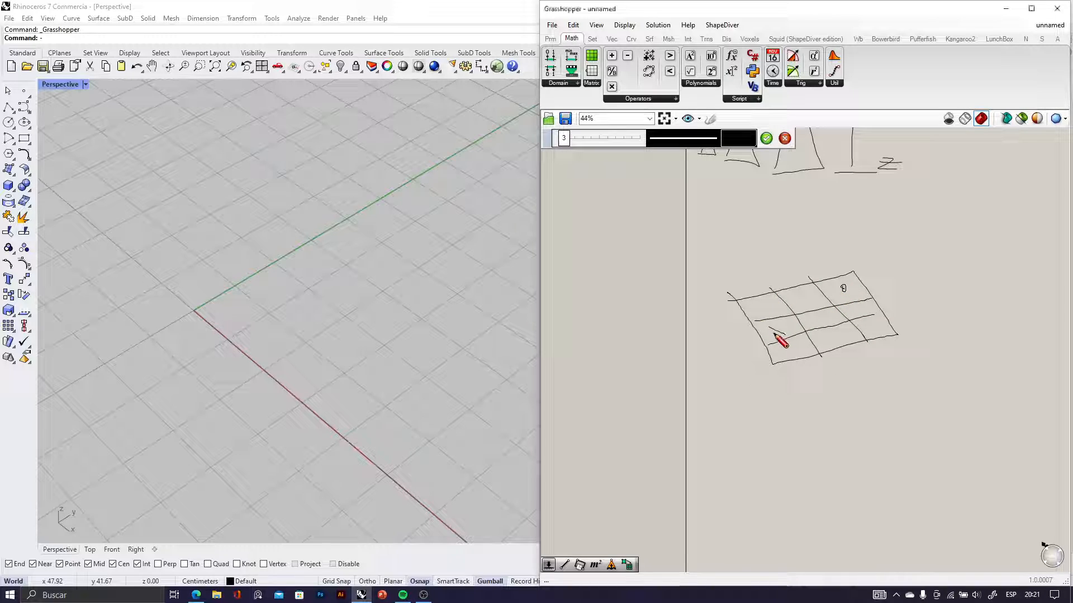
{"action": "mouse_move", "coordinate": [774, 331]}
{"action": "left_mouse_down"}
{"action": "mouse_move", "coordinate": [786, 313]}
{"action": "mouse_move", "coordinate": [829, 300]}
{"action": "left_mouse_up"}
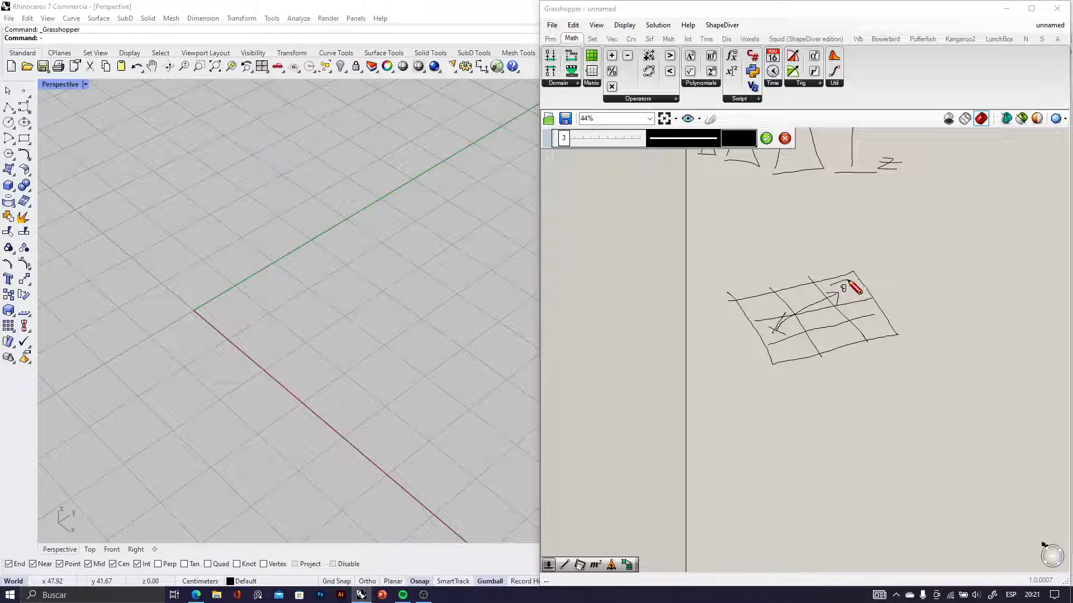
{"action": "mouse_move", "coordinate": [849, 281]}
{"action": "left_mouse_down"}
{"action": "mouse_move", "coordinate": [853, 298]}
{"action": "mouse_move", "coordinate": [834, 303]}
{"action": "left_mouse_up"}
{"action": "mouse_move", "coordinate": [829, 285]}
{"action": "left_mouse_down"}
{"action": "mouse_move", "coordinate": [847, 251]}
{"action": "mouse_move", "coordinate": [861, 297]}
{"action": "mouse_move", "coordinate": [843, 276]}
{"action": "mouse_move", "coordinate": [846, 250]}
{"action": "left_mouse_up"}
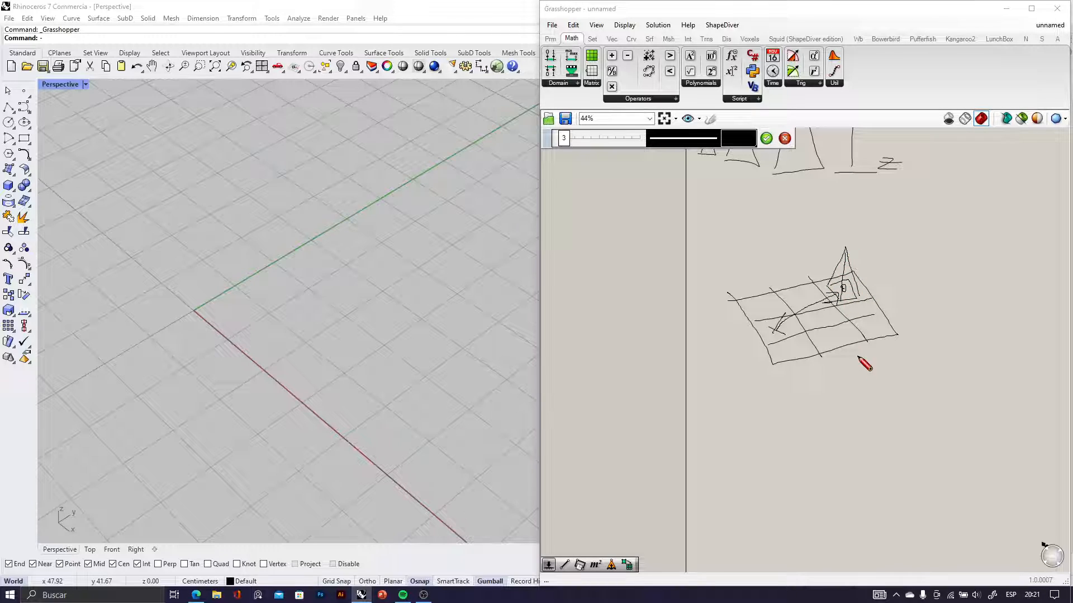
{"action": "left_click", "coordinate": [785, 138]}
Delete the triangle and height-marker sketch from the canvas
{"action": "scroll", "coordinate": [838, 311], "scroll_direction": "down", "scroll_amount": 3}
{"action": "left_click_drag", "start_coordinate": [898, 311], "coordinate": [803, 217]}
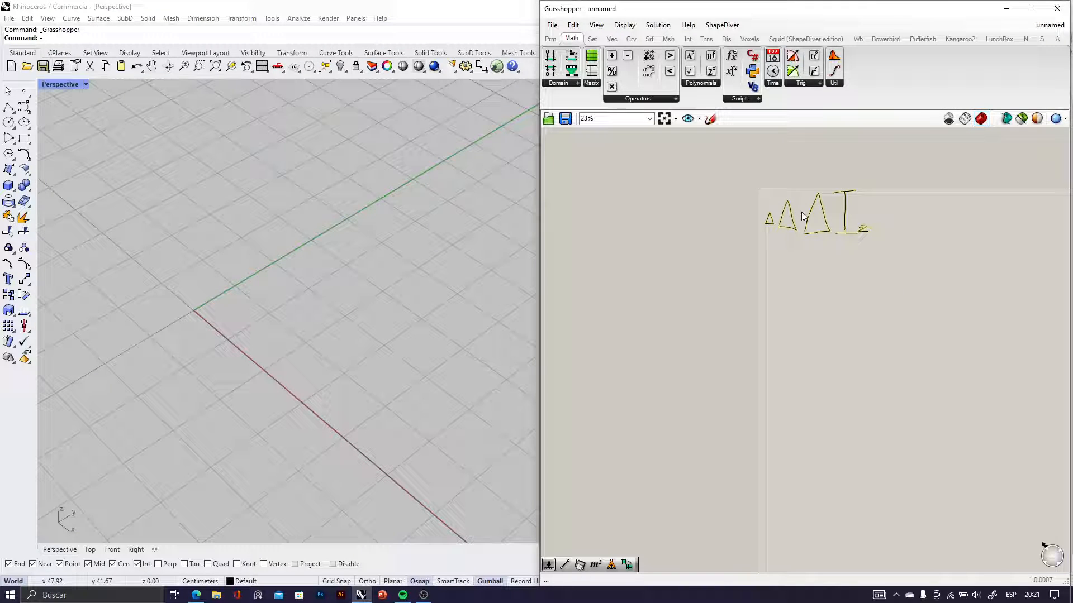
{"action": "key", "text": "Delete"}
Place a Construct Point component near the canvas's upper-left corner
{"action": "scroll", "coordinate": [802, 221], "scroll_direction": "up", "scroll_amount": 5}
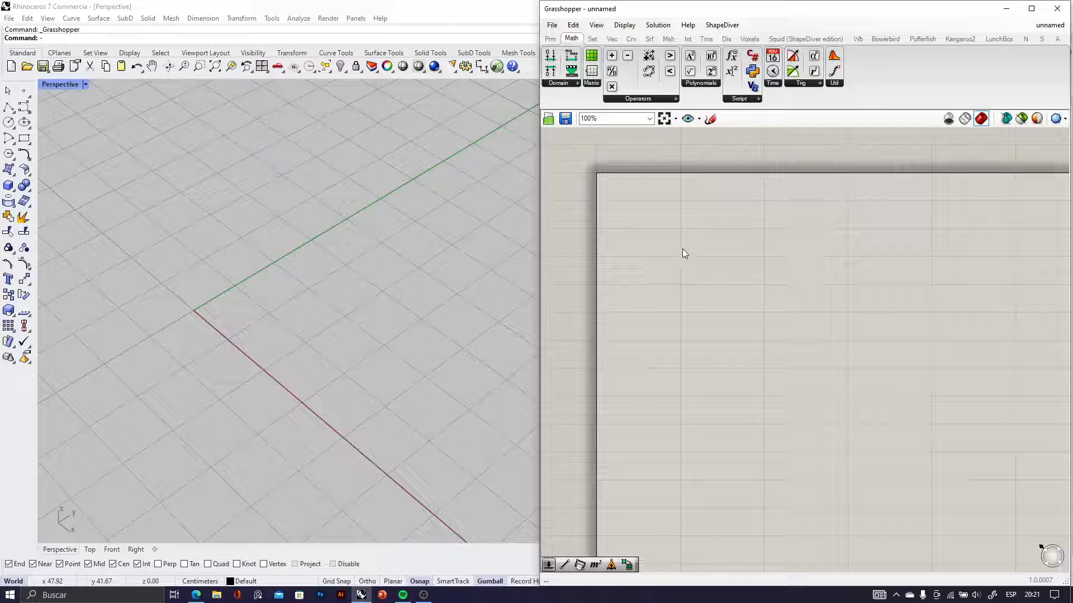
{"action": "double_click", "coordinate": [683, 249]}
{"action": "type", "text": "const"}
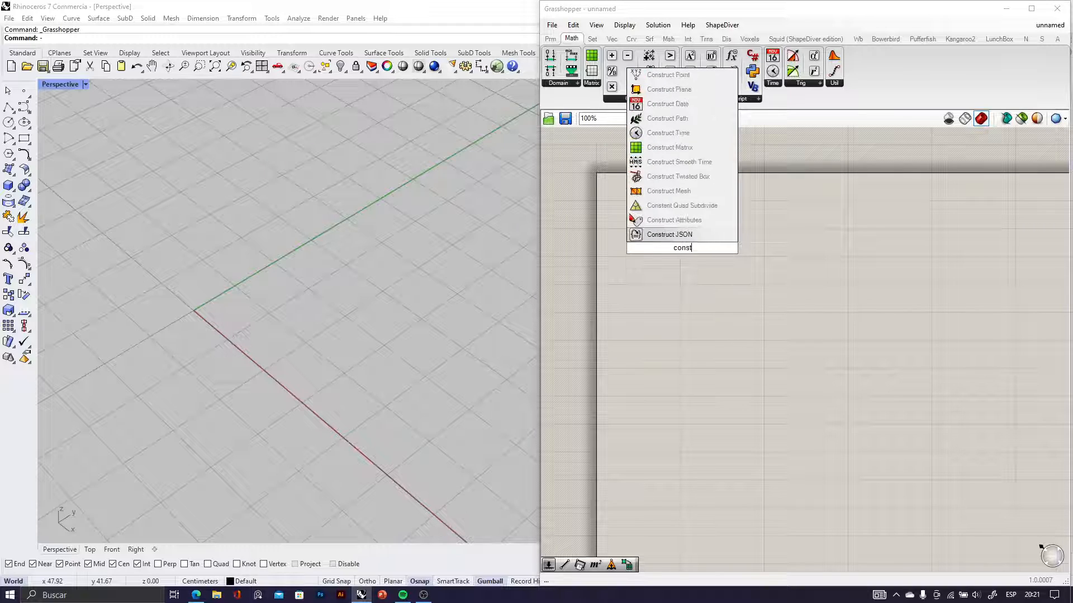
{"action": "type", "text": "ruct point"}
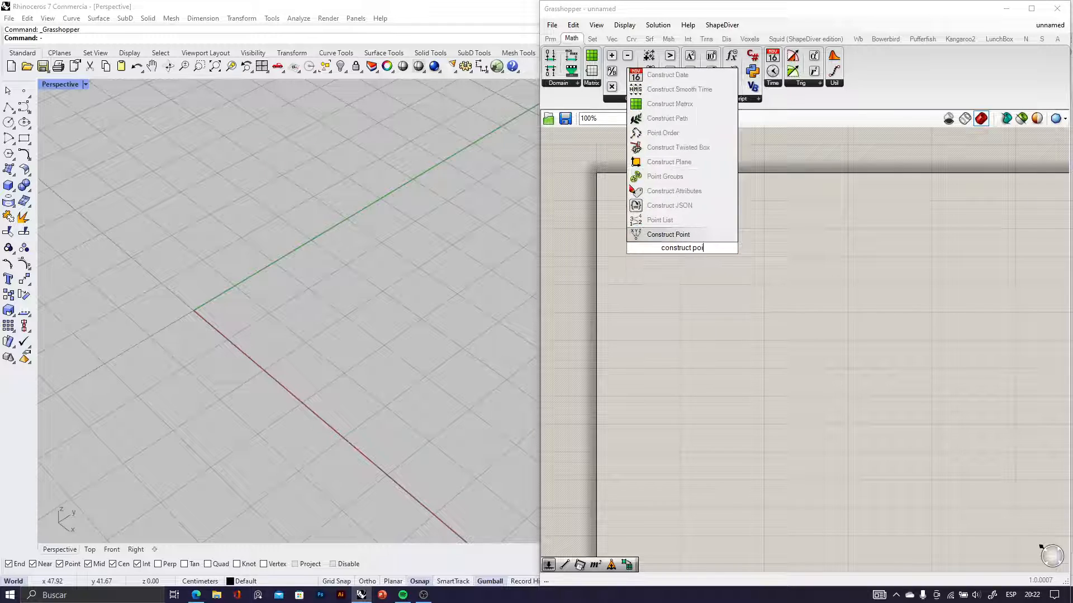
{"action": "left_click", "coordinate": [662, 231]}
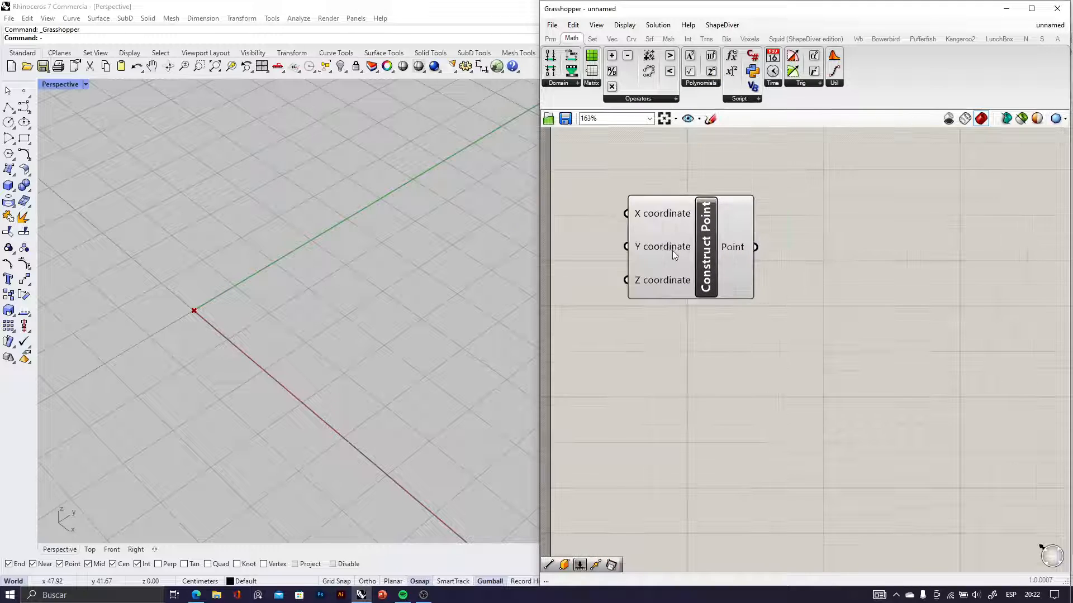
{"action": "left_click", "coordinate": [672, 250]}
{"action": "left_click", "coordinate": [735, 314]}
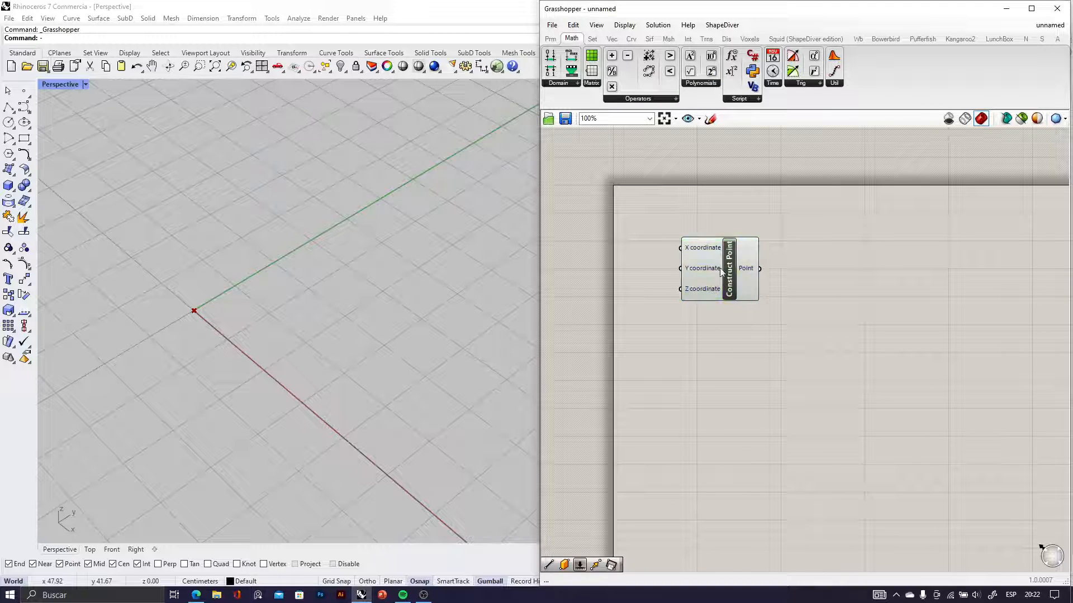
Duplicate the Construct Point component and place the copy below the original
{"action": "scroll", "coordinate": [732, 302], "scroll_direction": "up", "scroll_amount": 3}
{"action": "left_click", "coordinate": [703, 262]}
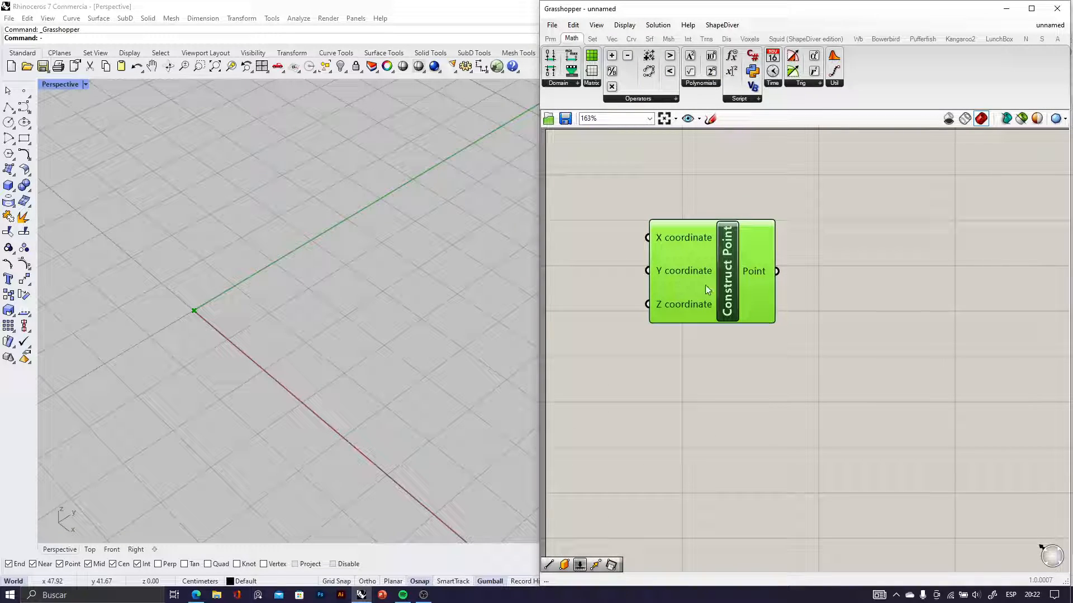
{"action": "left_click_drag", "start_coordinate": [707, 288], "coordinate": [795, 398]}
{"action": "right_click_drag", "start_coordinate": [831, 274], "coordinate": [737, 244]}
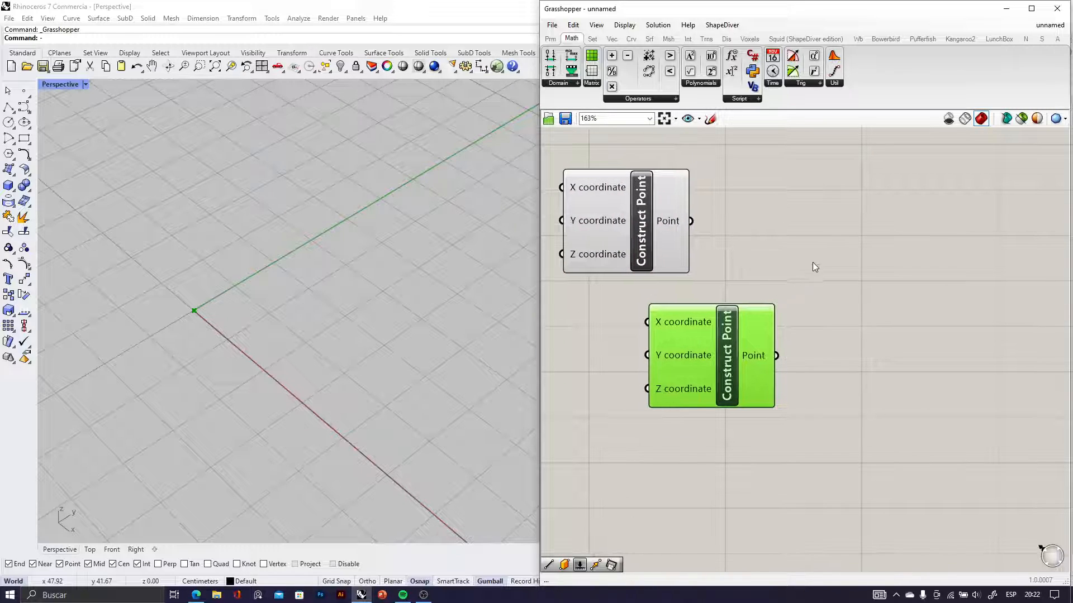
Add a Number Slider with the value 24 and connect it to the lower Construct Point's X and Y coordinates
{"action": "double_click", "coordinate": [590, 372]}
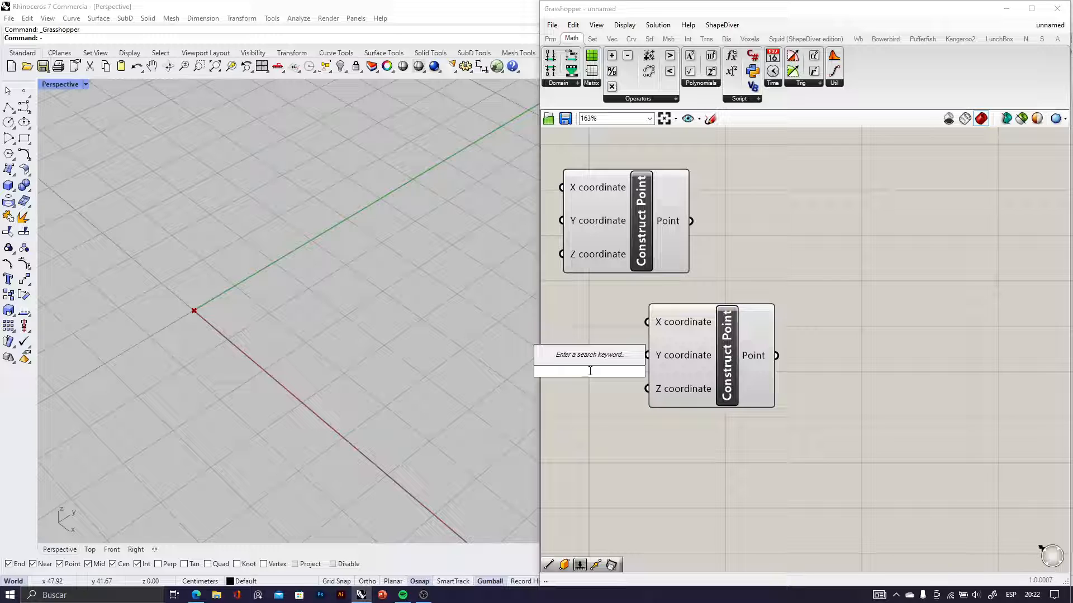
{"action": "type", "text": "3"}
{"action": "left_click", "coordinate": [609, 361]}
{"action": "right_click_drag", "start_coordinate": [616, 422], "coordinate": [766, 410]}
{"action": "left_click_drag", "start_coordinate": [793, 357], "coordinate": [819, 301]}
{"action": "scroll", "coordinate": [736, 354], "scroll_direction": "up", "scroll_amount": 2}
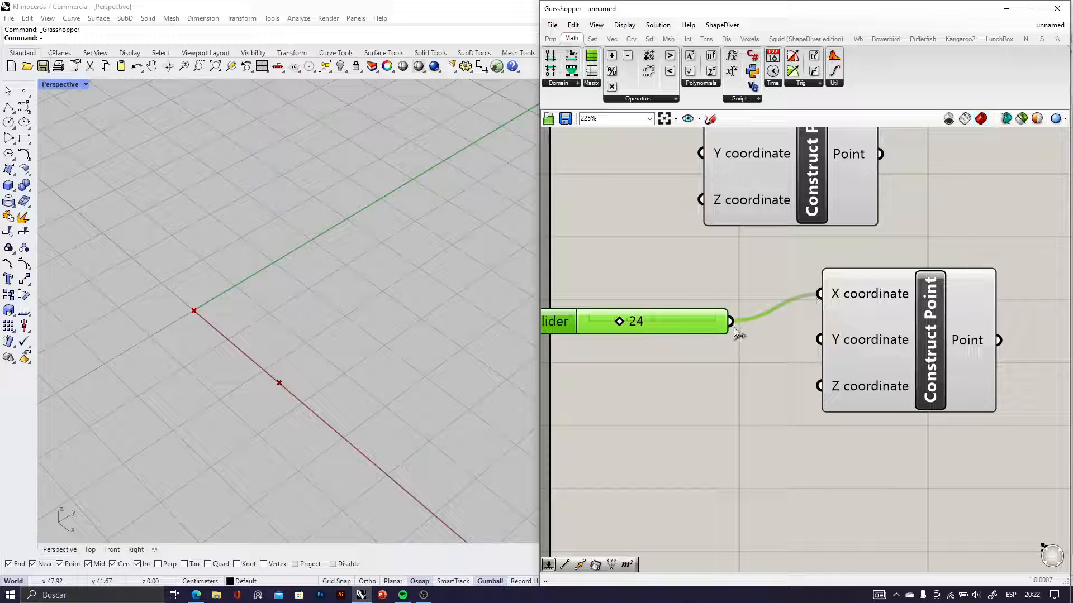
{"action": "left_click_drag", "start_coordinate": [733, 328], "coordinate": [817, 342]}
Add a Rectangle 2Pt component beside the two Construct Point components
{"action": "right_click_drag", "start_coordinate": [1045, 239], "coordinate": [864, 286]}
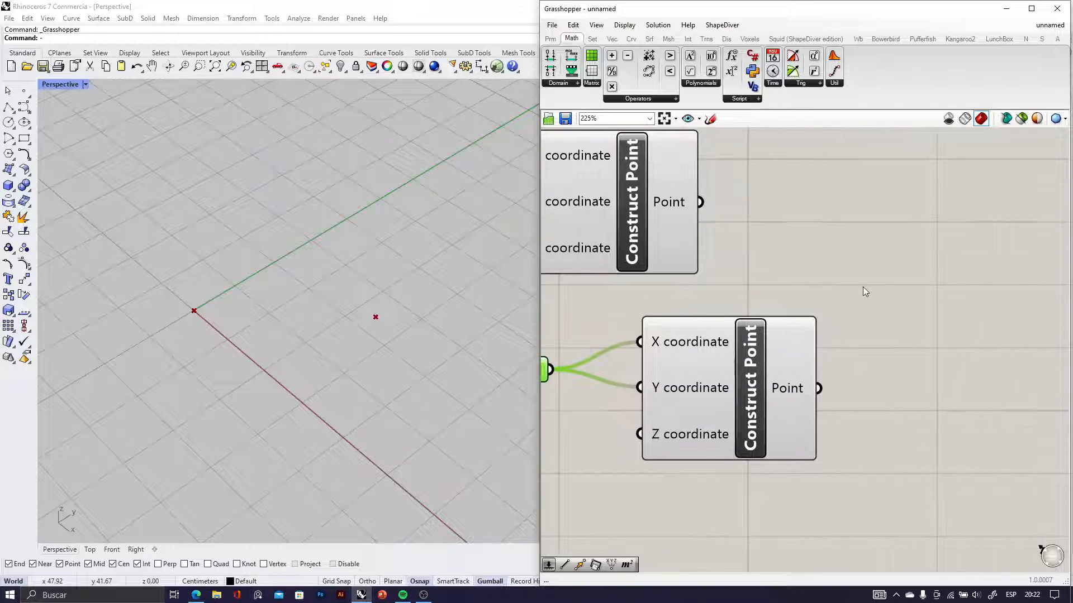
{"action": "double_click", "coordinate": [863, 286]}
{"action": "type", "text": "rect"}
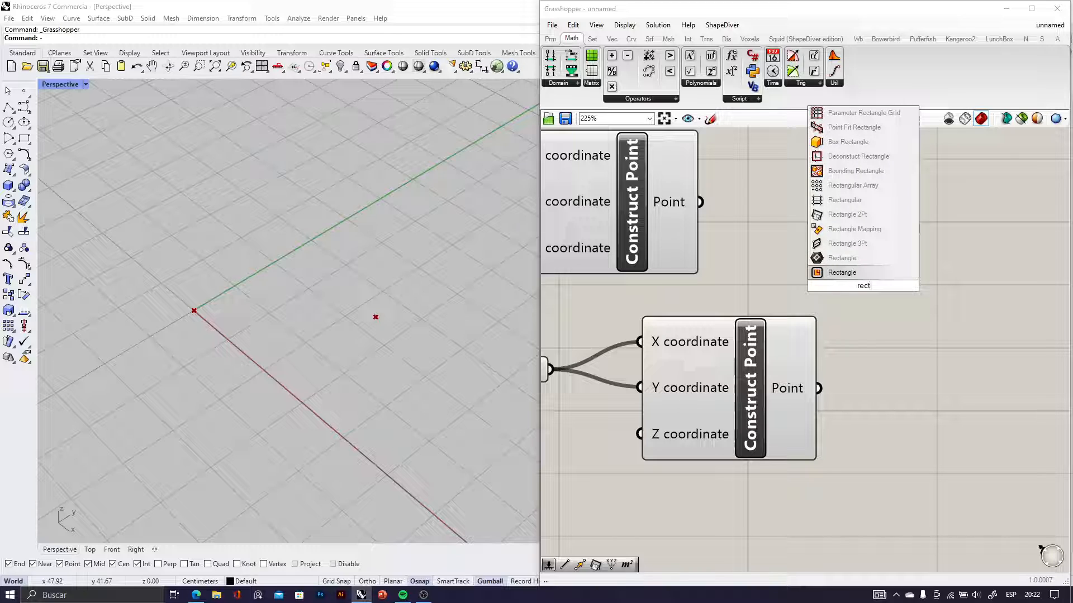
{"action": "left_click", "coordinate": [872, 214]}
{"action": "scroll", "coordinate": [880, 260], "scroll_direction": "down", "scroll_amount": 3}
{"action": "left_click", "coordinate": [880, 260]}
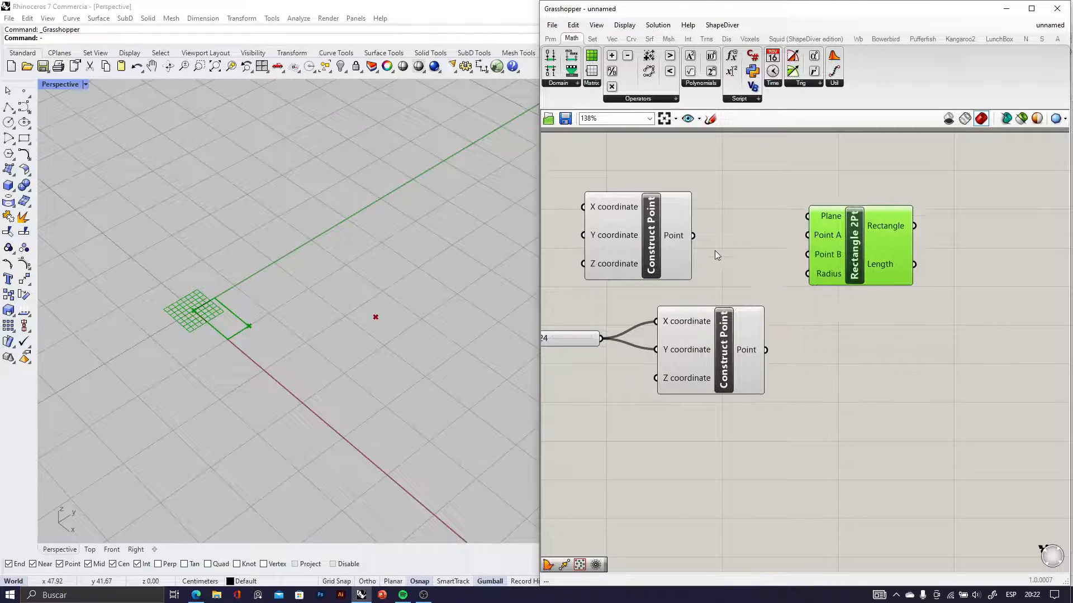
Connect the upper point to the rectangle's Point A and the lower point to Point B, and tidy the component layout
{"action": "left_click_drag", "start_coordinate": [705, 241], "coordinate": [813, 235]}
{"action": "left_click_drag", "start_coordinate": [776, 347], "coordinate": [808, 255]}
{"action": "left_click_drag", "start_coordinate": [652, 262], "coordinate": [715, 260]}
{"action": "mouse_move", "coordinate": [865, 263]}
{"action": "left_mouse_down"}
{"action": "mouse_move", "coordinate": [873, 273]}
{"action": "mouse_move", "coordinate": [864, 265]}
{"action": "left_mouse_up"}
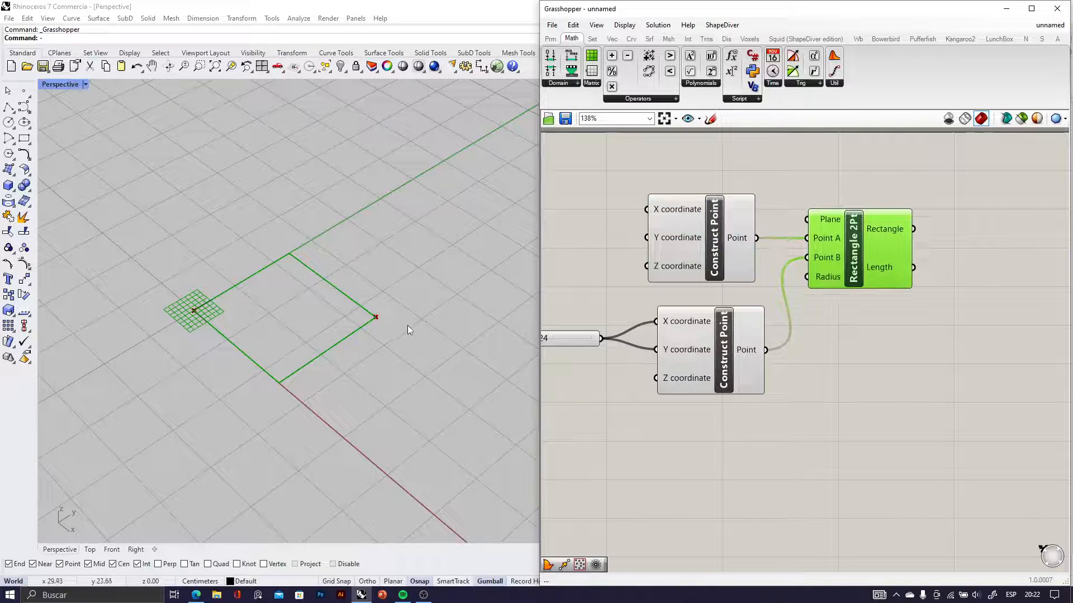
Add a Boundary Surfaces component beside the Rectangle 2Pt component
{"action": "right_click_drag", "start_coordinate": [407, 326], "coordinate": [321, 306]}
{"action": "scroll", "coordinate": [274, 300], "scroll_direction": "up", "scroll_amount": 7}
{"action": "scroll", "coordinate": [274, 300], "scroll_direction": "down", "scroll_amount": 6}
{"action": "right_click_drag", "start_coordinate": [948, 303], "coordinate": [762, 288]}
{"action": "right_click_drag", "start_coordinate": [233, 311], "coordinate": [268, 327]}
{"action": "double_click", "coordinate": [771, 307]}
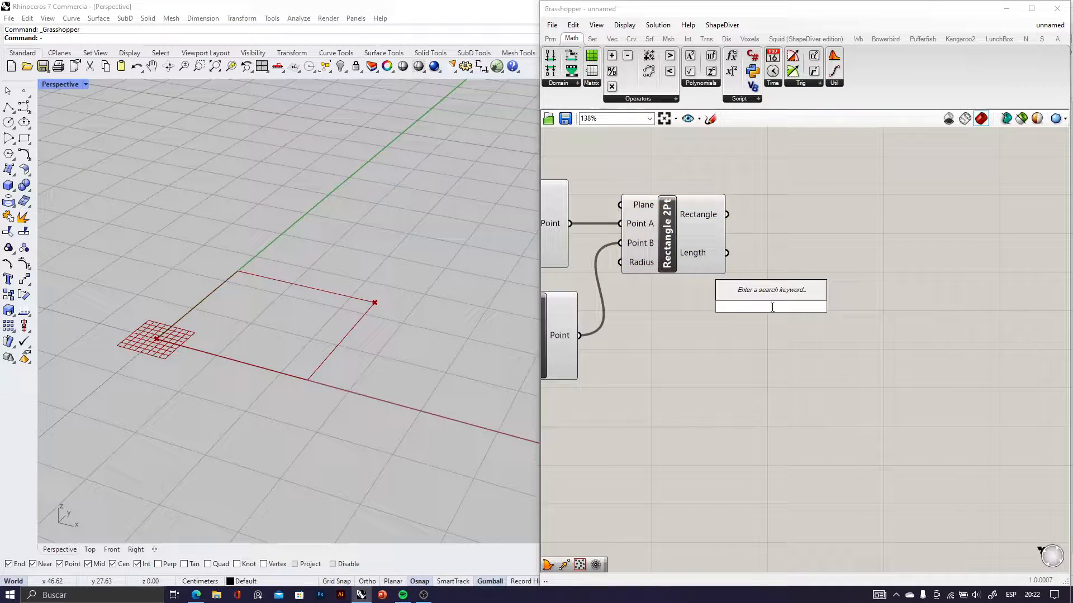
{"action": "type", "text": "bounda"}
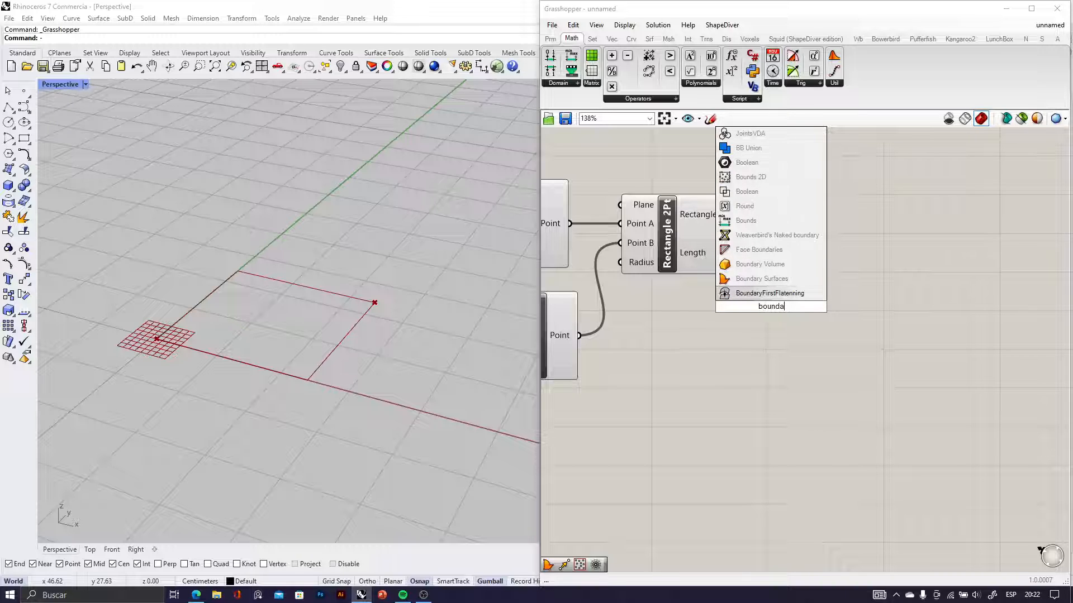
{"action": "type", "text": "ry"}
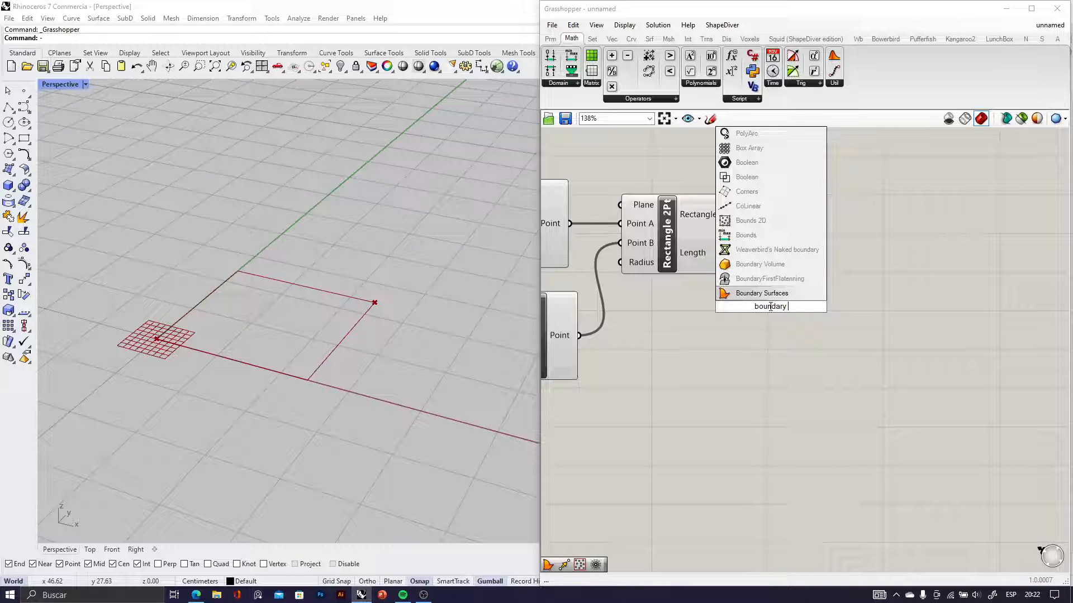
{"action": "left_click", "coordinate": [772, 295]}
{"action": "scroll", "coordinate": [769, 300], "scroll_direction": "up", "scroll_amount": 1}
{"action": "left_click_drag", "start_coordinate": [756, 306], "coordinate": [825, 236]}
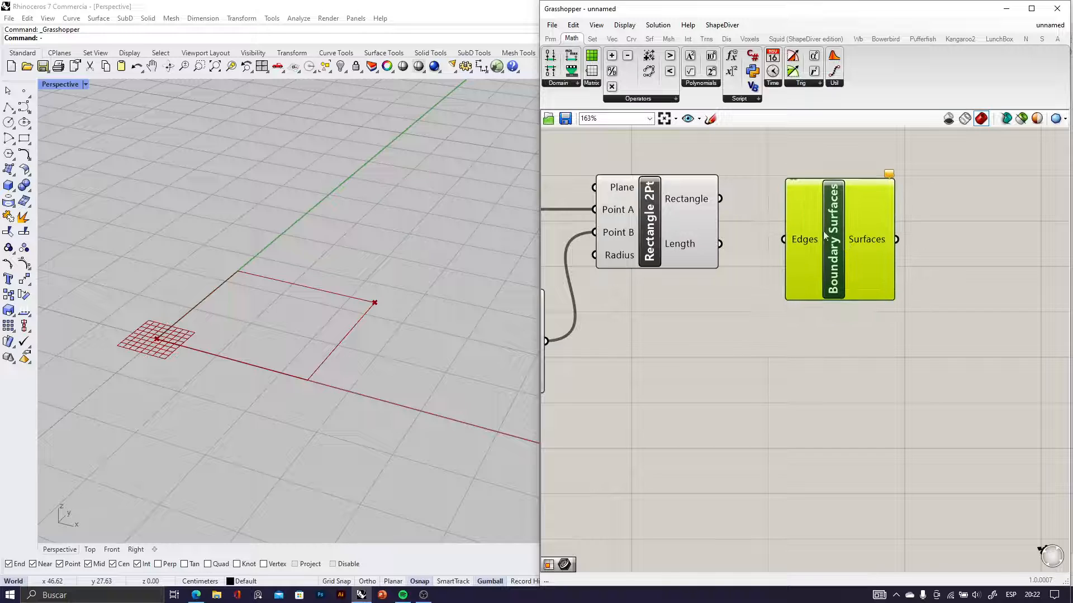
Connect the Rectangle output to the Edges input of Boundary Surfaces and align the component with the rectangle
{"action": "left_click_drag", "start_coordinate": [721, 207], "coordinate": [783, 239]}
{"action": "left_click", "coordinate": [771, 337]}
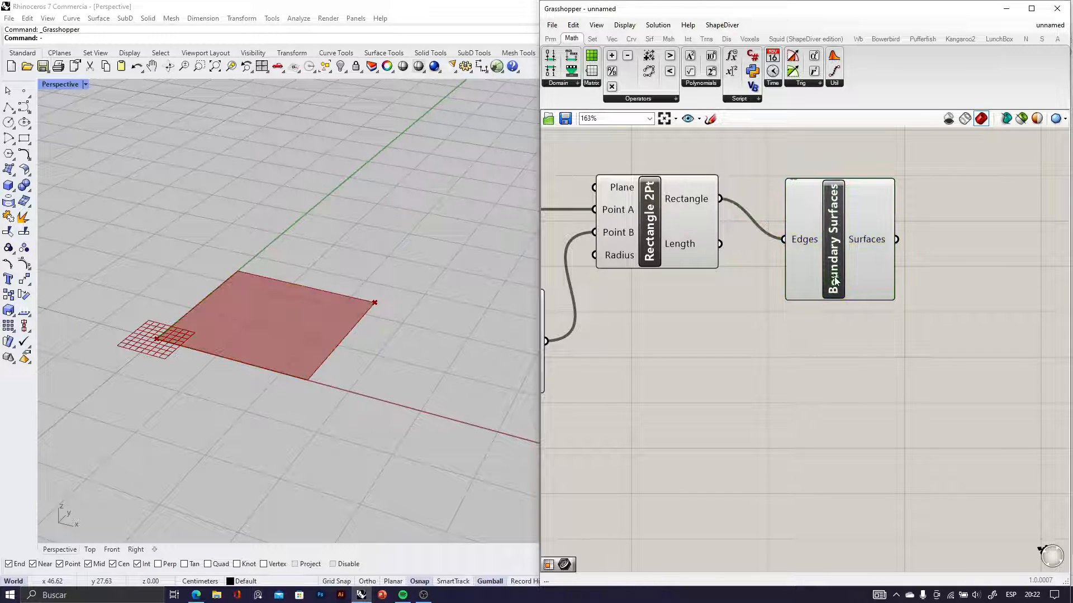
{"action": "left_click_drag", "start_coordinate": [835, 277], "coordinate": [841, 236]}
Turn off the preview of both Construct Point components and the Rectangle 2Pt component
{"action": "scroll", "coordinate": [842, 236], "scroll_direction": "down", "scroll_amount": 5}
{"action": "left_click_drag", "start_coordinate": [615, 201], "coordinate": [807, 362]}
{"action": "middle_click", "coordinate": [760, 262]}
{"action": "left_click", "coordinate": [796, 227]}
{"action": "left_click", "coordinate": [791, 251]}
{"action": "middle_click", "coordinate": [792, 251]}
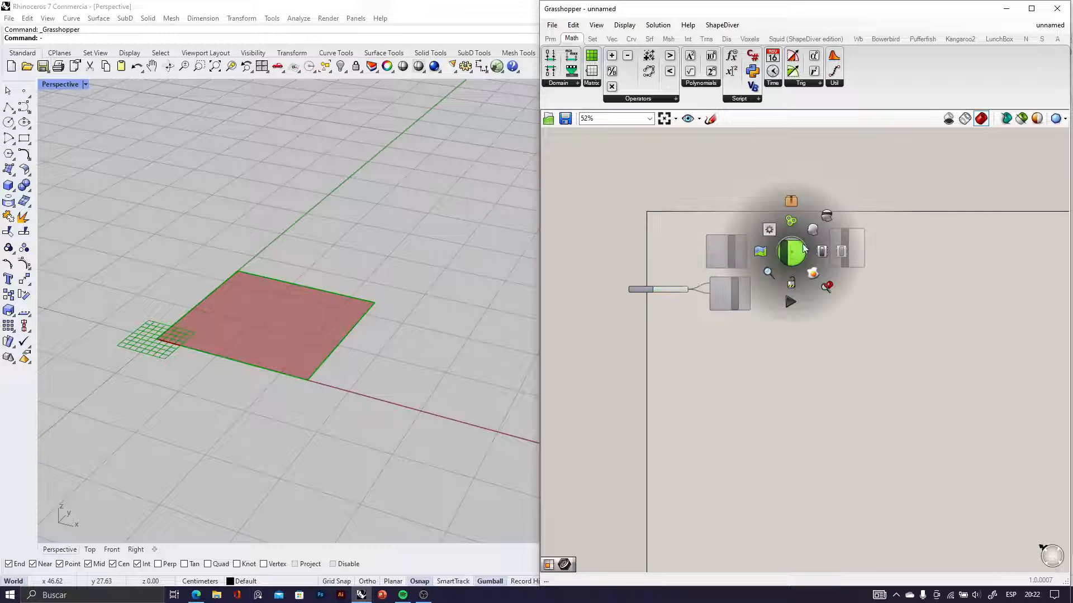
{"action": "left_click", "coordinate": [828, 216]}
{"action": "left_click", "coordinate": [839, 283]}
Shift the Boundary Surfaces component slightly closer to the Rectangle 2Pt component
{"action": "scroll", "coordinate": [850, 264], "scroll_direction": "up", "scroll_amount": 4}
{"action": "scroll", "coordinate": [809, 272], "scroll_direction": "down", "scroll_amount": 2}
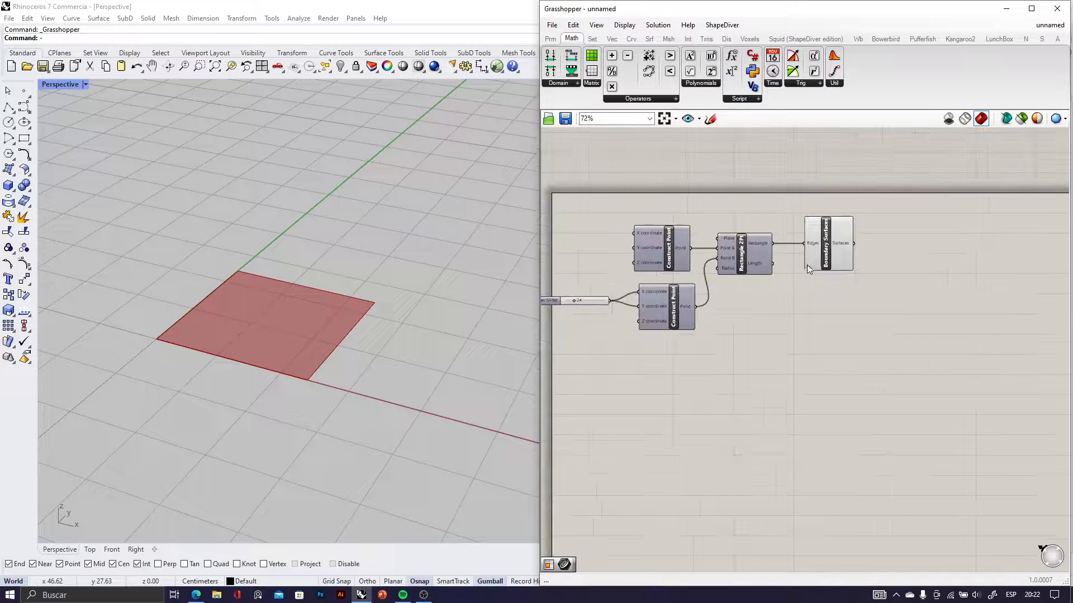
{"action": "scroll", "coordinate": [824, 250], "scroll_direction": "up", "scroll_amount": 2}
{"action": "left_click_drag", "start_coordinate": [828, 248], "coordinate": [813, 247]}
Set the Number Slider driving the lower point's X and Y coordinates to 40
{"action": "right_click_drag", "start_coordinate": [700, 315], "coordinate": [944, 288]}
{"action": "scroll", "coordinate": [709, 310], "scroll_direction": "up", "scroll_amount": 5}
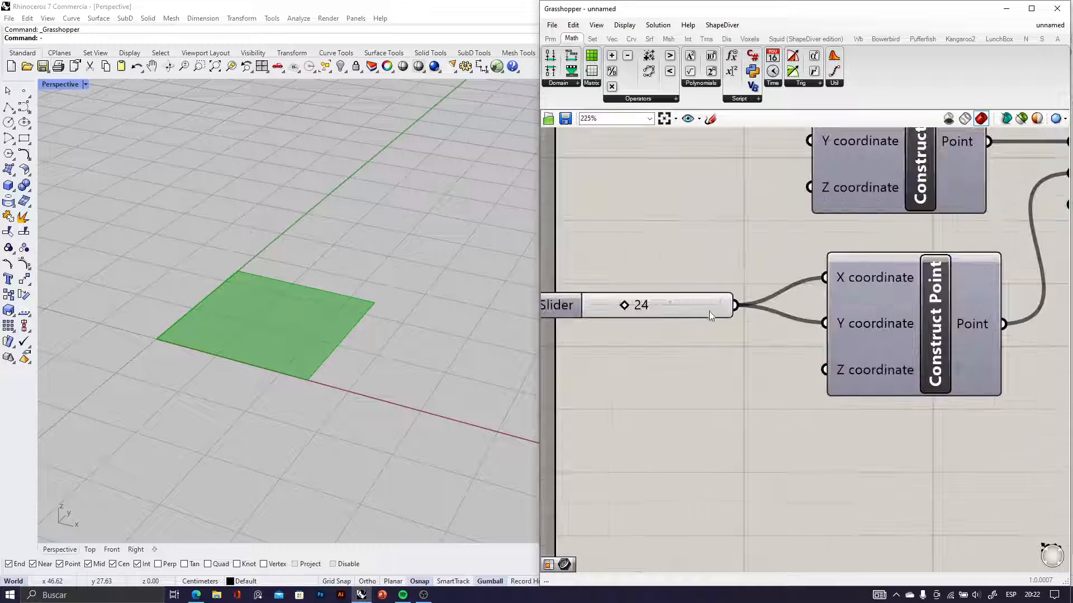
{"action": "scroll", "coordinate": [947, 364], "scroll_direction": "down", "scroll_amount": 3}
{"action": "scroll", "coordinate": [911, 330], "scroll_direction": "up", "scroll_amount": 2}
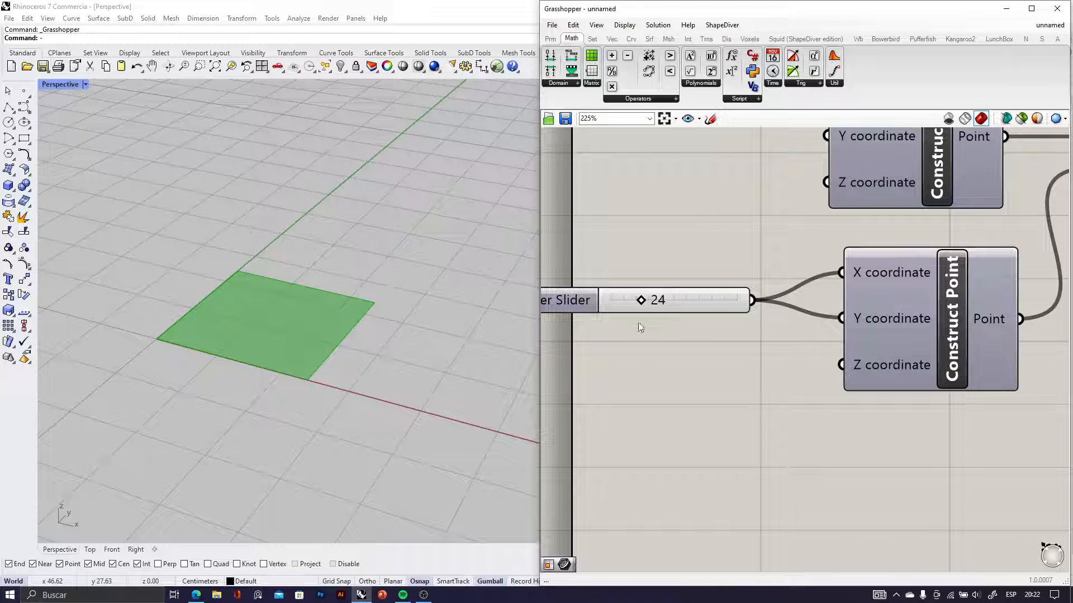
{"action": "left_click_drag", "start_coordinate": [641, 300], "coordinate": [666, 304]}
{"action": "scroll", "coordinate": [662, 316], "scroll_direction": "up", "scroll_amount": 2}
{"action": "left_click", "coordinate": [726, 263]}
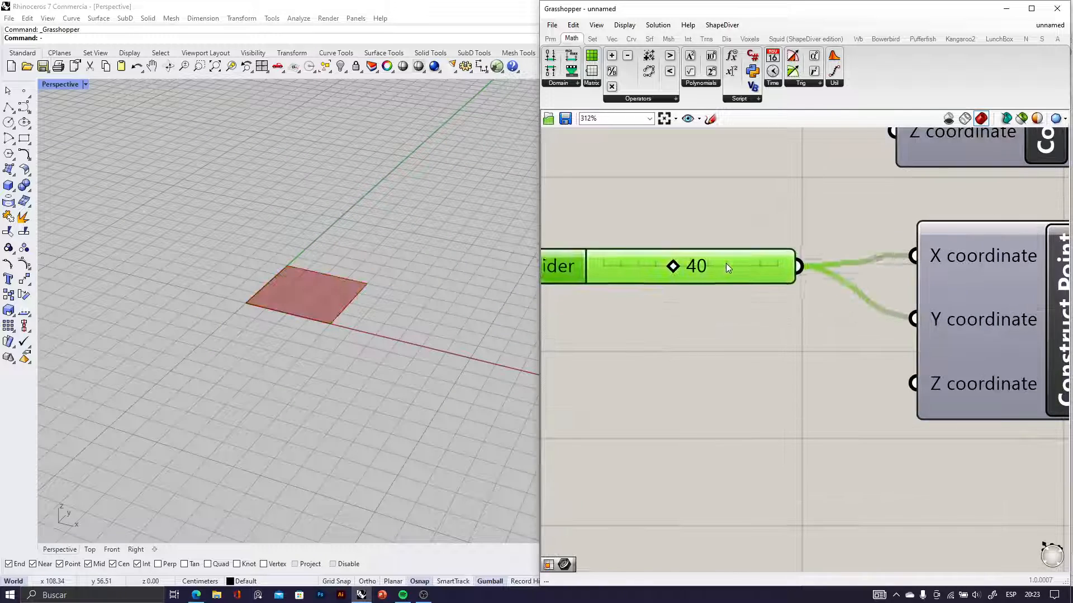
{"action": "scroll", "coordinate": [946, 274], "scroll_direction": "down", "scroll_amount": 3}
{"action": "scroll", "coordinate": [834, 250], "scroll_direction": "up", "scroll_amount": 3}
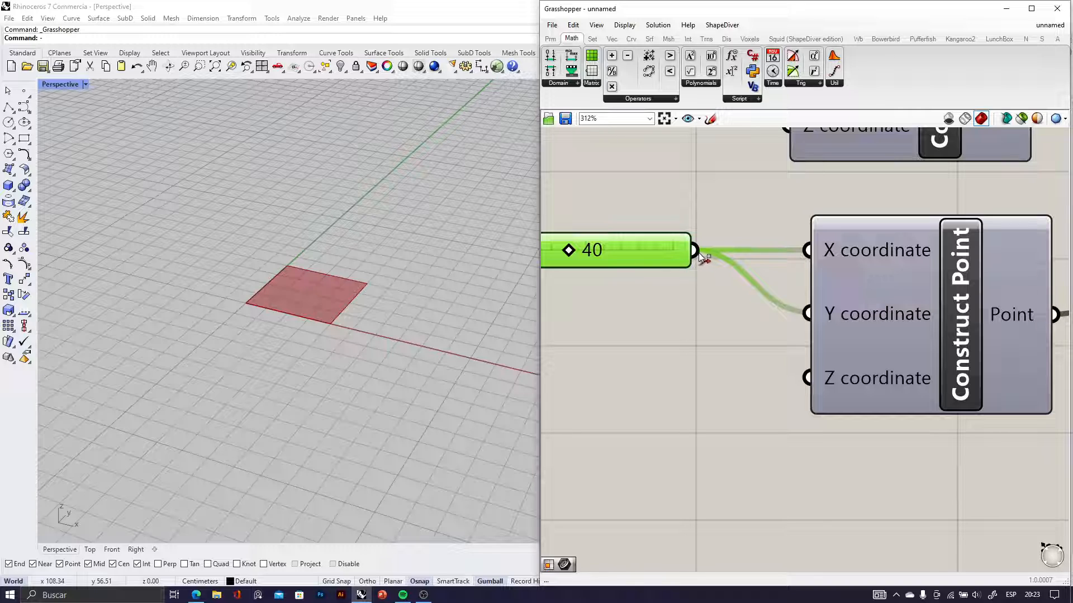
Disconnect the shared slider from the lower Construct Point's Y coordinate and connect a copy of that slider there instead
{"action": "left_click_drag", "start_coordinate": [698, 252], "coordinate": [806, 313], "text": "ctrl"}
{"action": "scroll", "coordinate": [762, 329], "scroll_direction": "down", "scroll_amount": 3}
{"action": "scroll", "coordinate": [686, 287], "scroll_direction": "up", "scroll_amount": 3}
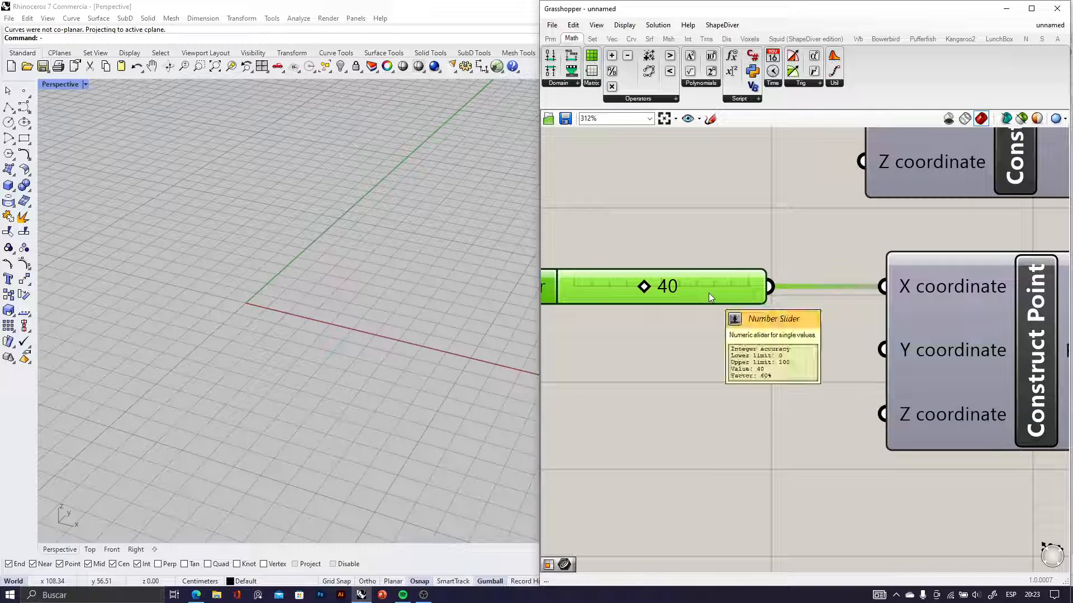
{"action": "left_click_drag", "start_coordinate": [709, 293], "coordinate": [883, 350], "text": "alt"}
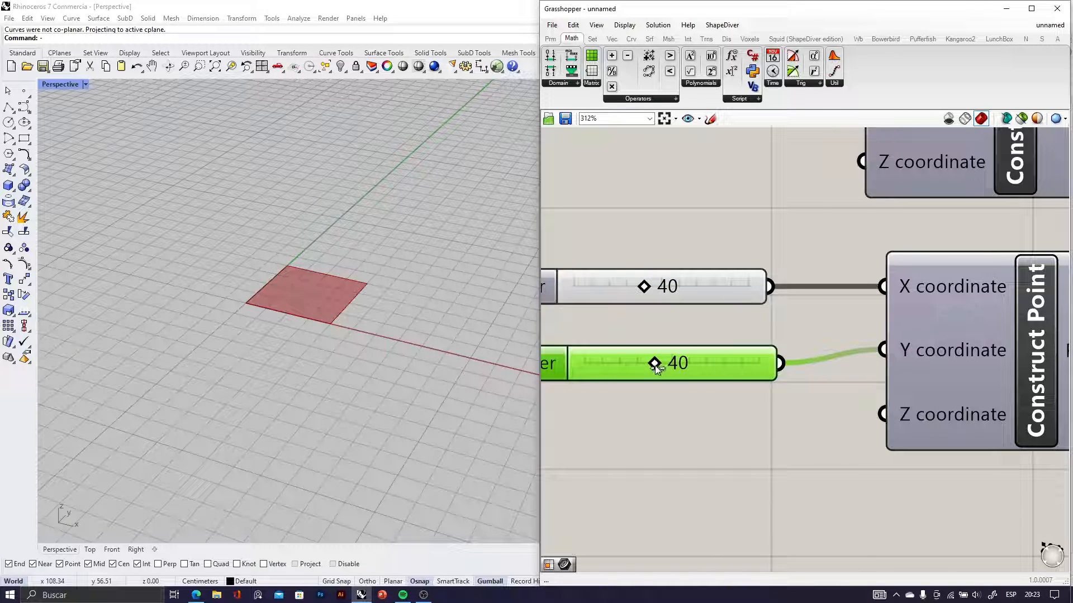
Set the lower point's Y coordinate slider to 57 and its X coordinate slider to 67
{"action": "left_click_drag", "start_coordinate": [655, 366], "coordinate": [683, 364]}
{"action": "left_click_drag", "start_coordinate": [644, 286], "coordinate": [691, 287]}
{"action": "scroll", "coordinate": [324, 302], "scroll_direction": "down", "scroll_amount": 3}
{"action": "scroll", "coordinate": [357, 290], "scroll_direction": "up", "scroll_amount": 6}
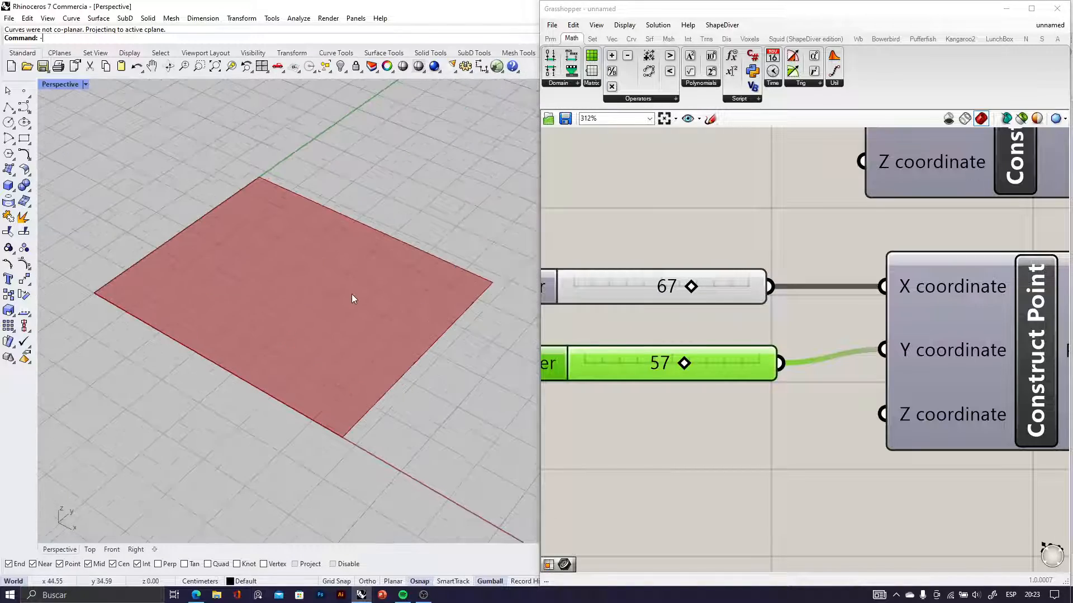
{"action": "scroll", "coordinate": [354, 291], "scroll_direction": "down", "scroll_amount": 3}
{"action": "scroll", "coordinate": [354, 283], "scroll_direction": "up", "scroll_amount": 3}
{"action": "scroll", "coordinate": [778, 305], "scroll_direction": "down", "scroll_amount": 5}
{"action": "scroll", "coordinate": [827, 322], "scroll_direction": "up", "scroll_amount": 3}
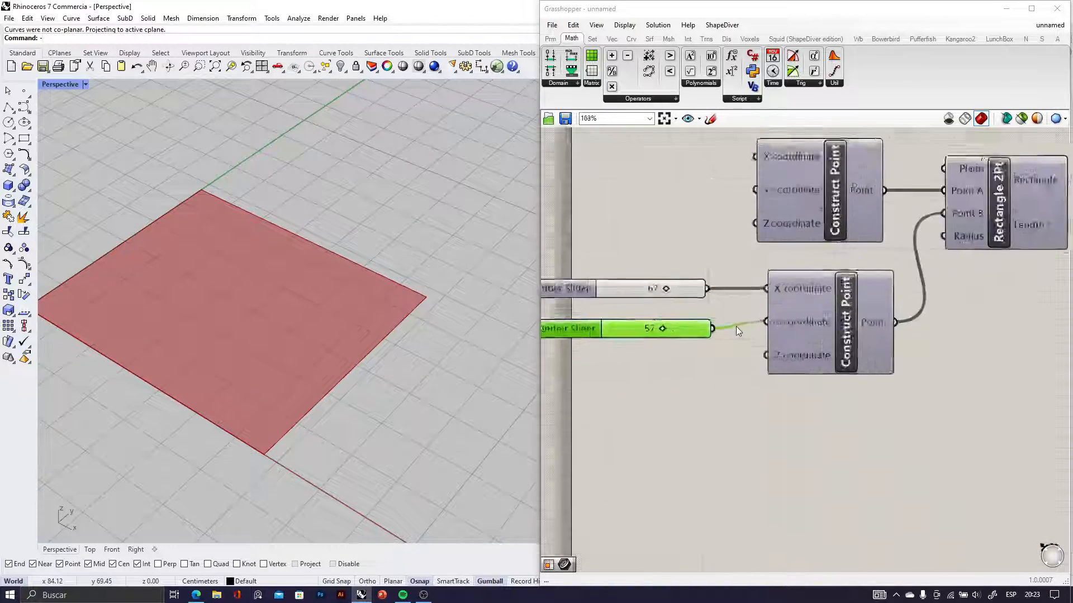
Add an Isotrim component on the empty canvas just beyond the Boundary Surfaces component
{"action": "scroll", "coordinate": [838, 307], "scroll_direction": "down", "scroll_amount": 6}
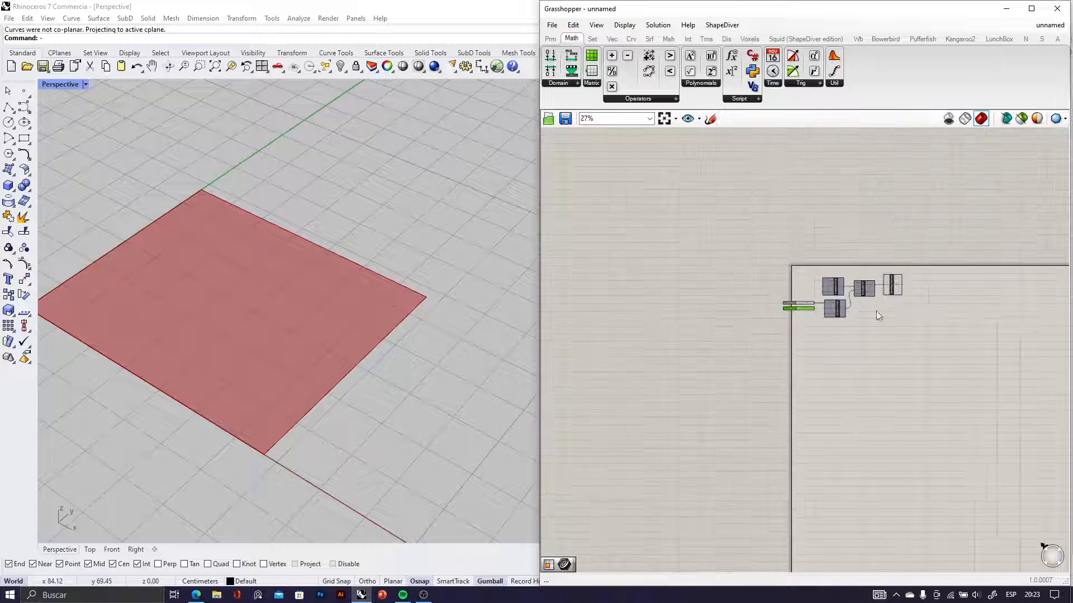
{"action": "scroll", "coordinate": [803, 302], "scroll_direction": "up", "scroll_amount": 6}
{"action": "left_click", "coordinate": [796, 273]}
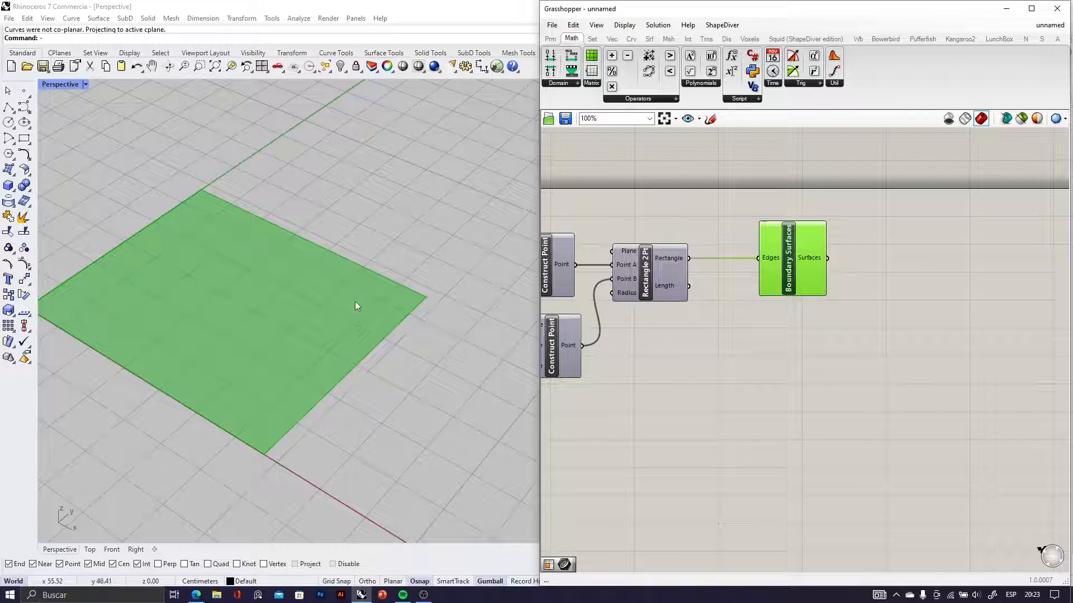
{"action": "right_click_drag", "start_coordinate": [355, 302], "coordinate": [289, 334]}
{"action": "scroll", "coordinate": [290, 333], "scroll_direction": "down", "scroll_amount": 6}
{"action": "right_click_drag", "start_coordinate": [852, 344], "coordinate": [692, 354]}
{"action": "scroll", "coordinate": [838, 285], "scroll_direction": "up", "scroll_amount": 4}
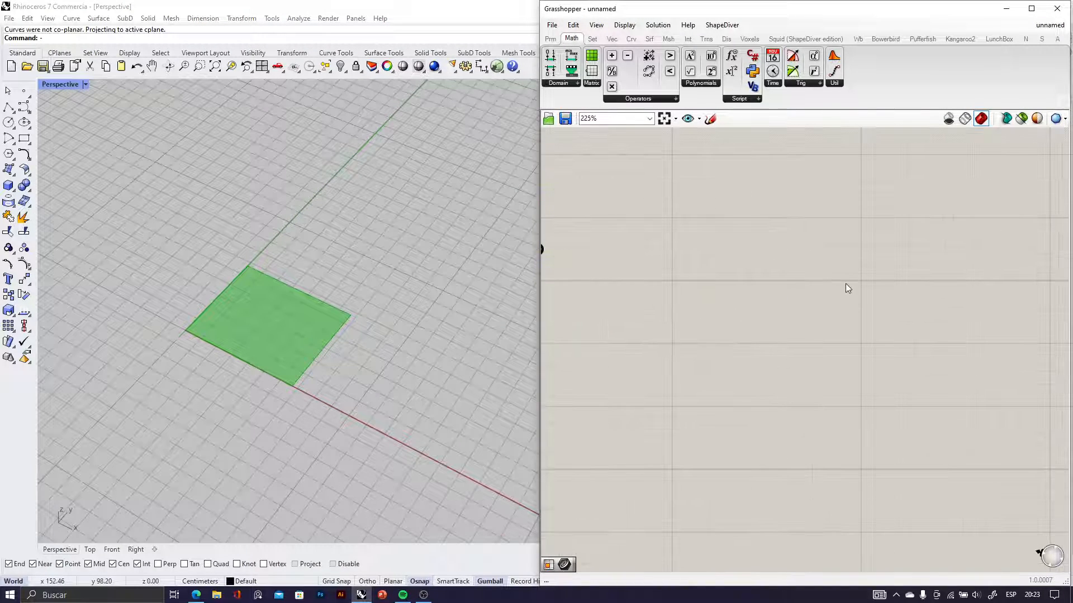
{"action": "double_click", "coordinate": [832, 272]}
{"action": "type", "text": "isotrim"}
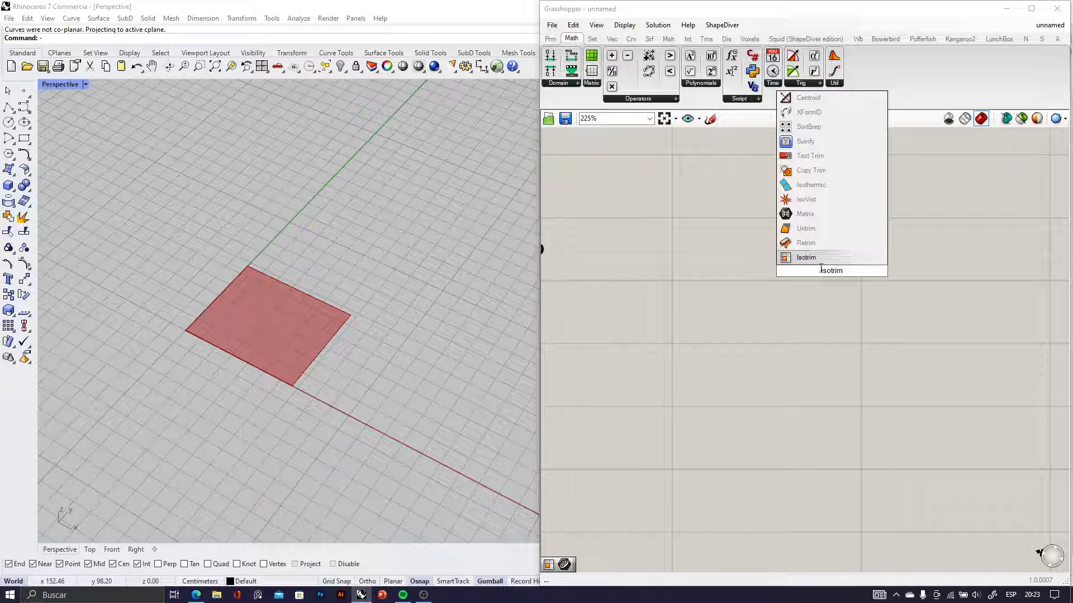
{"action": "left_click", "coordinate": [810, 258]}
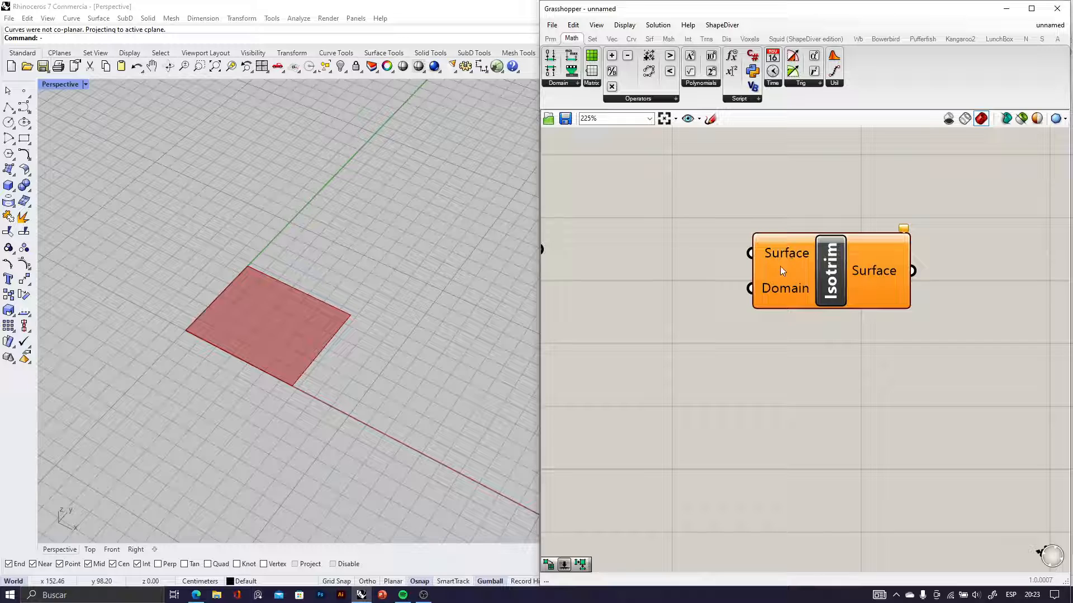
Connect the Surfaces output of Boundary Surfaces to Isotrim's Surface input and move Isotrim farther away to leave room between them
{"action": "scroll", "coordinate": [772, 276], "scroll_direction": "down", "scroll_amount": 3}
{"action": "scroll", "coordinate": [665, 266], "scroll_direction": "up", "scroll_amount": 2}
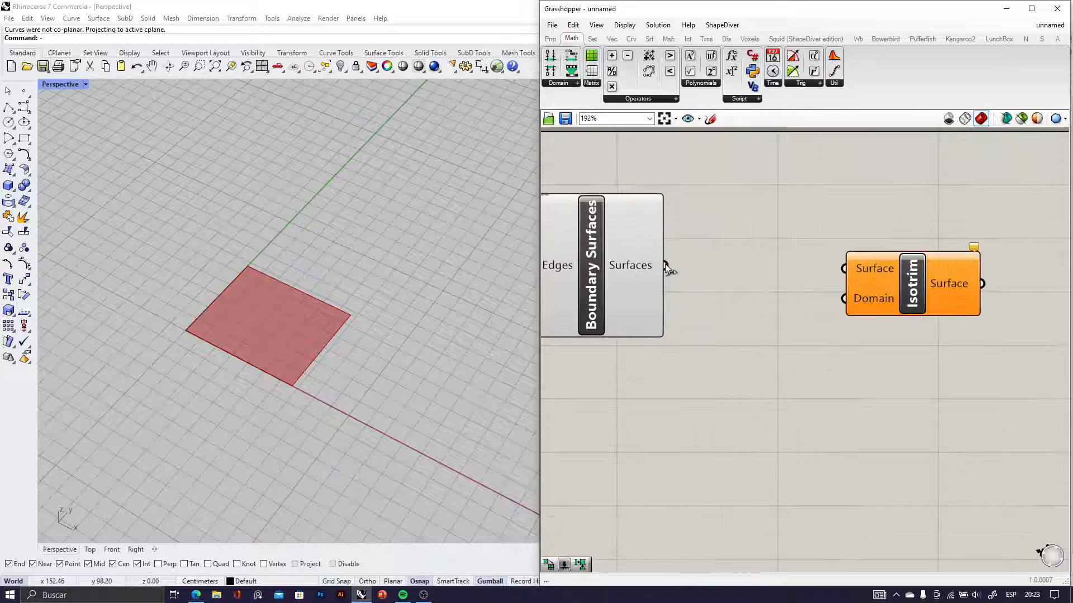
{"action": "left_click_drag", "start_coordinate": [664, 266], "coordinate": [844, 270]}
{"action": "left_click_drag", "start_coordinate": [907, 281], "coordinate": [974, 290]}
{"action": "scroll", "coordinate": [840, 315], "scroll_direction": "down", "scroll_amount": 2}
{"action": "scroll", "coordinate": [860, 310], "scroll_direction": "up", "scroll_amount": 2}
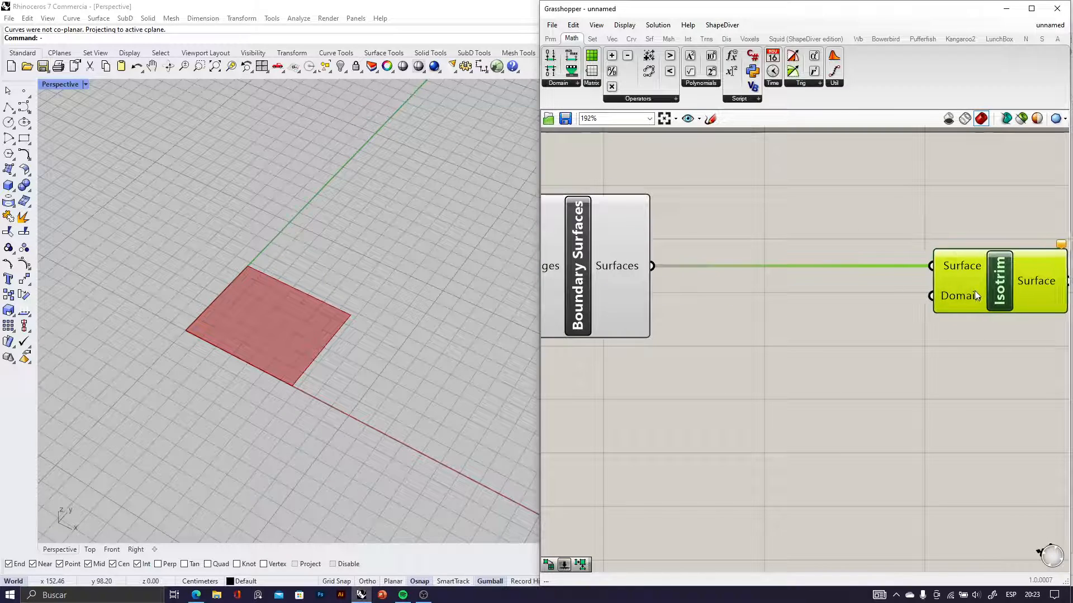
{"action": "right_click_drag", "start_coordinate": [939, 350], "coordinate": [896, 353]}
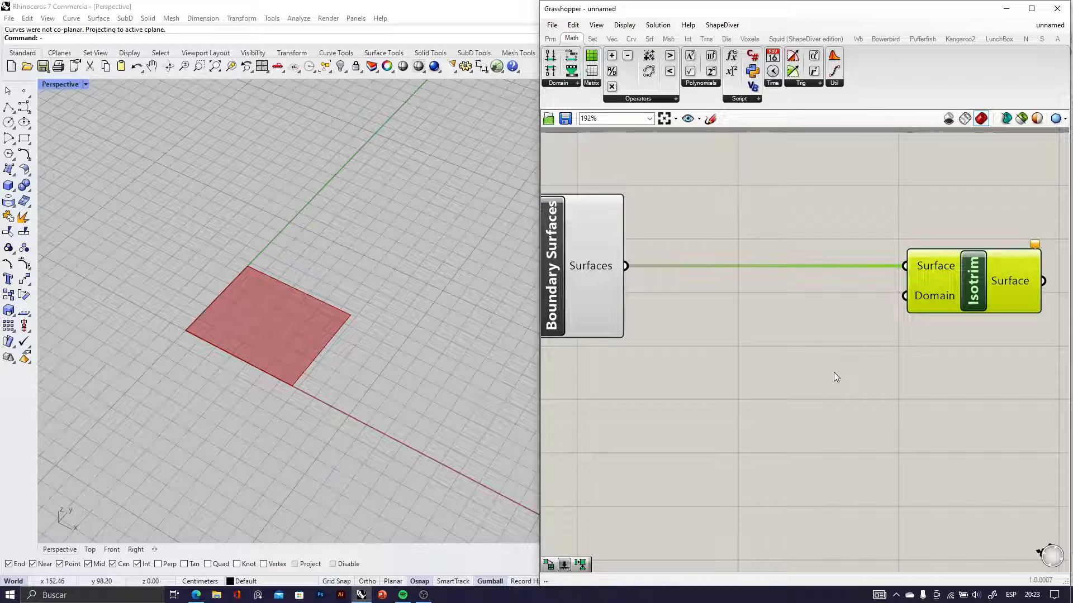
Add a Divide Domain² component between Boundary Surfaces and Isotrim, below their connecting wire
{"action": "scroll", "coordinate": [760, 383], "scroll_direction": "up", "scroll_amount": 1}
{"action": "double_click", "coordinate": [767, 371]}
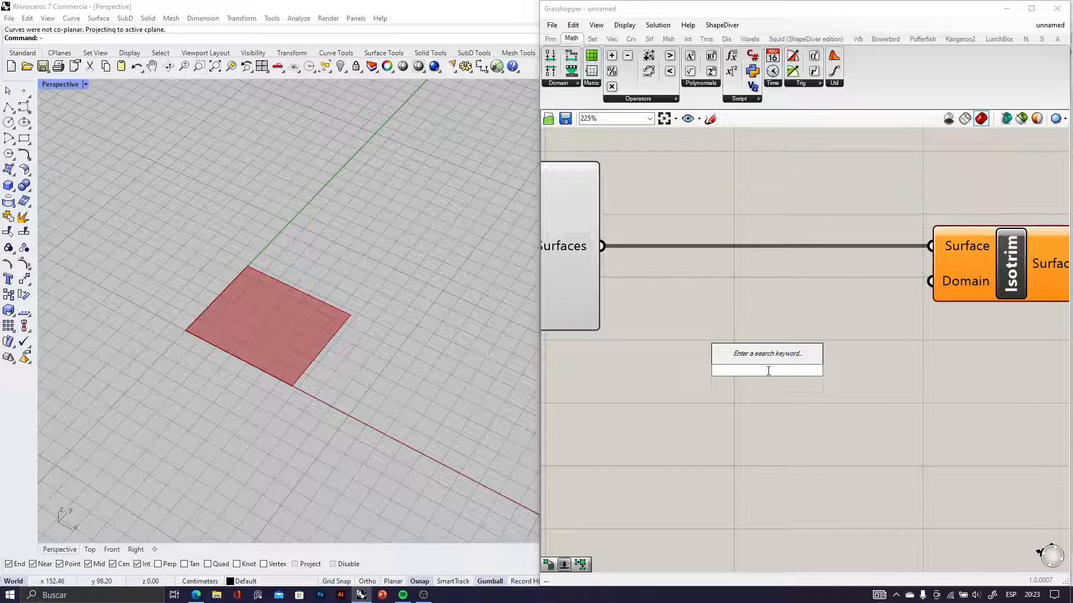
{"action": "type", "text": "divi"}
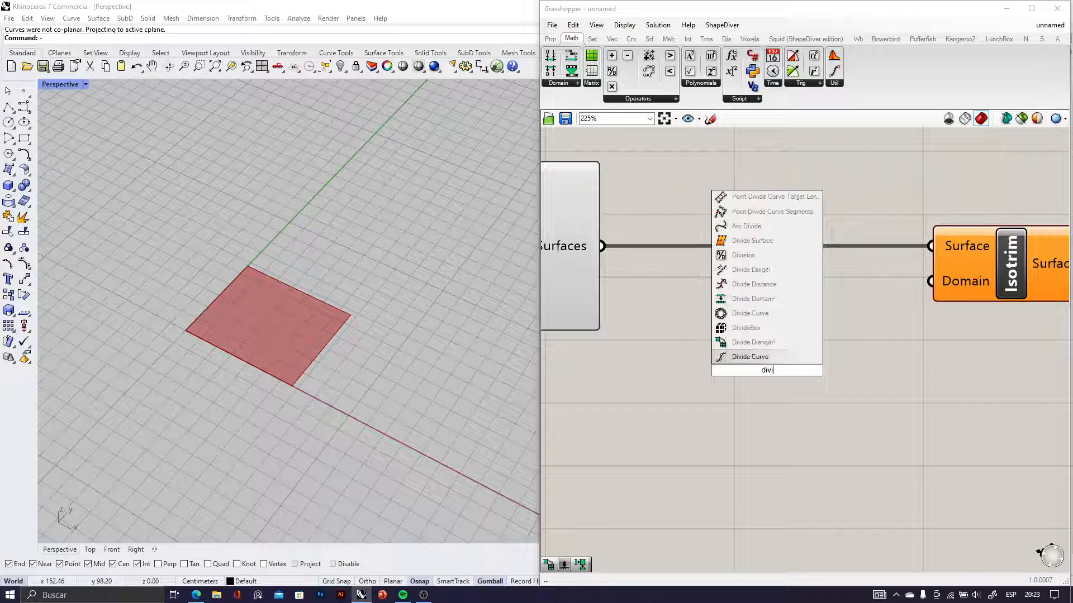
{"action": "type", "text": "de domain"}
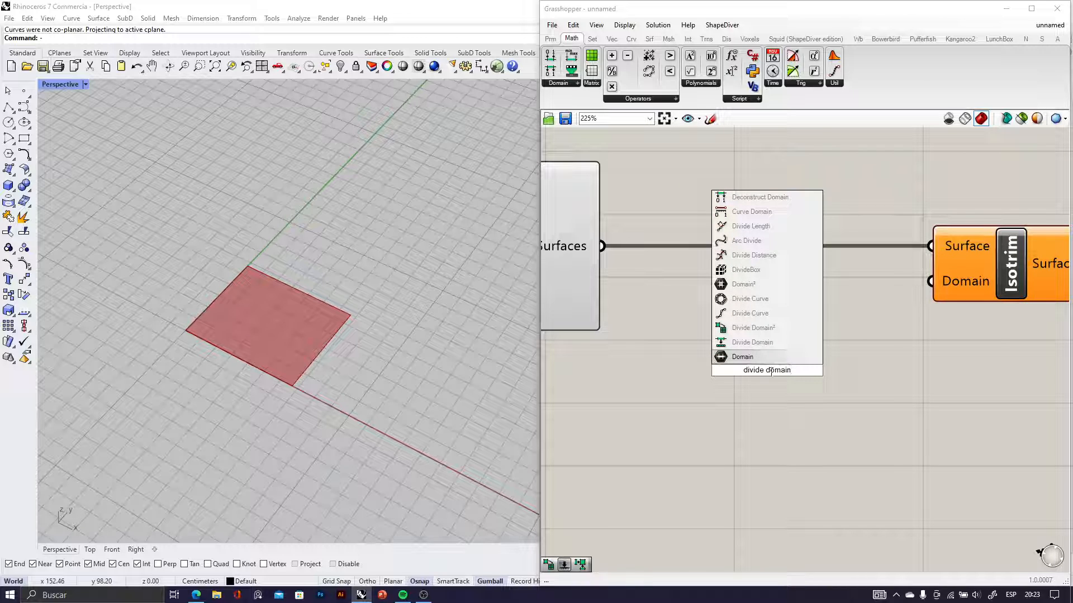
{"action": "left_click", "coordinate": [752, 328]}
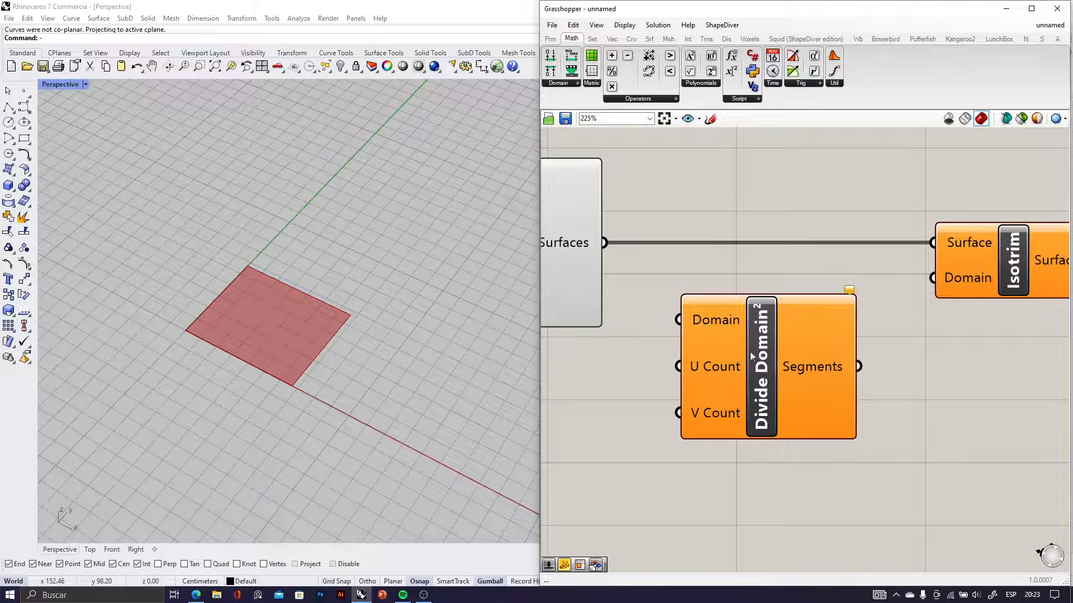
{"action": "scroll", "coordinate": [751, 356], "scroll_direction": "down", "scroll_amount": 2}
{"action": "left_click", "coordinate": [751, 385]}
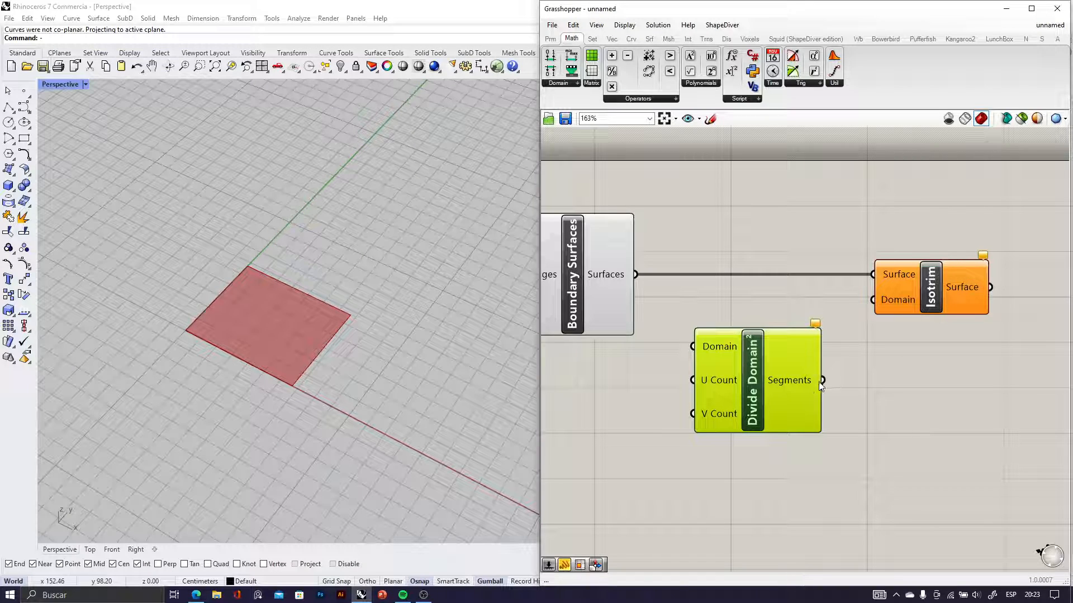
Connect Divide Domain²'s Segments output to Isotrim's Domain input, and the Boundary Surfaces output to Divide Domain²'s Domain input
{"action": "left_click_drag", "start_coordinate": [820, 386], "coordinate": [883, 302]}
{"action": "left_click", "coordinate": [820, 451]}
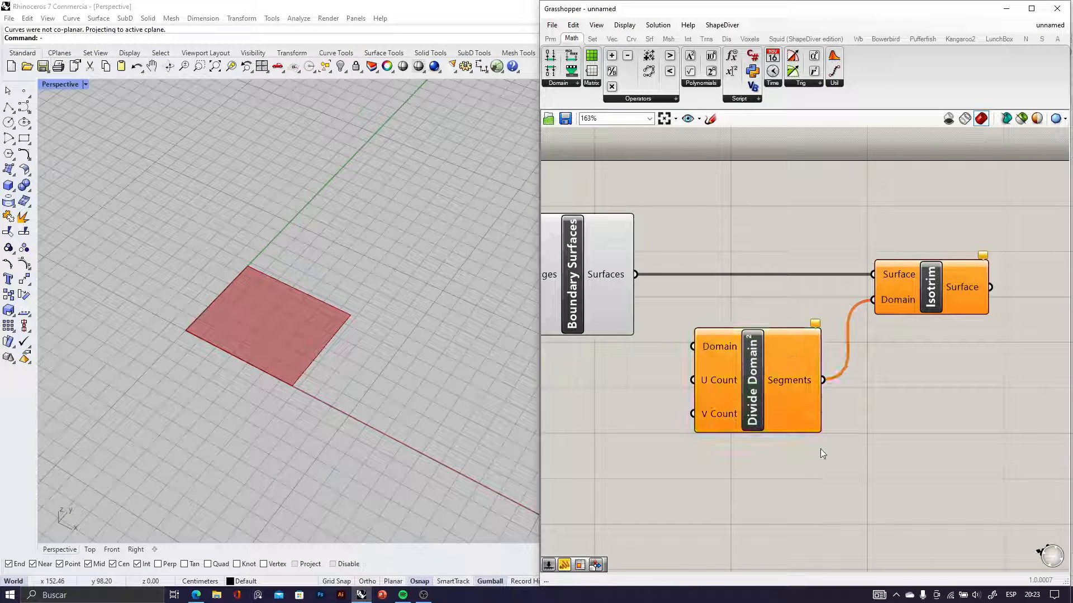
{"action": "left_click_drag", "start_coordinate": [635, 274], "coordinate": [692, 347]}
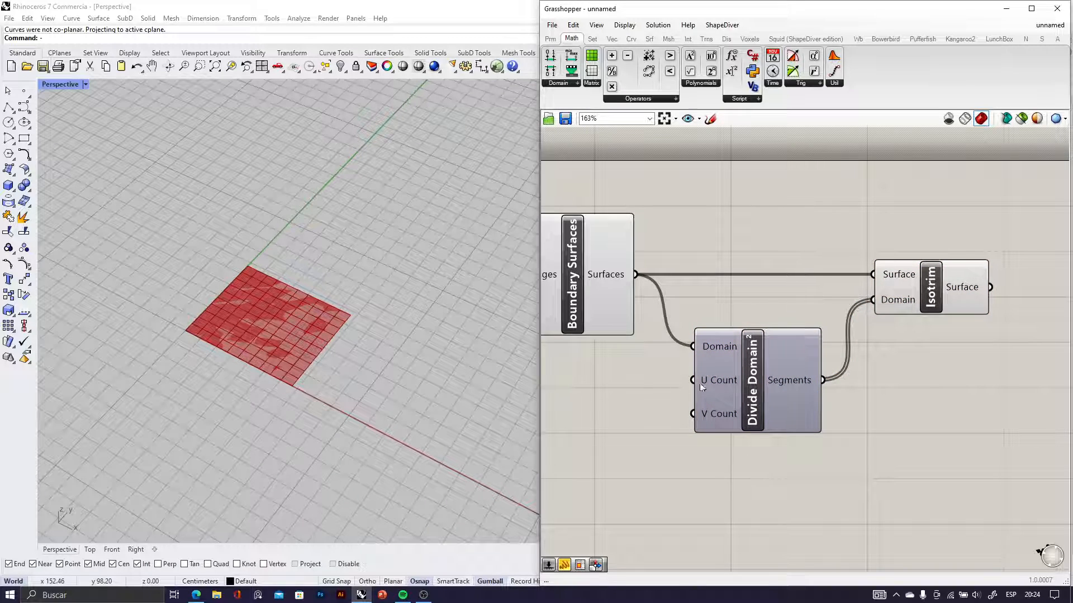
Turn off the preview of the Boundary Surfaces component
{"action": "scroll", "coordinate": [721, 383], "scroll_direction": "up", "scroll_amount": 5}
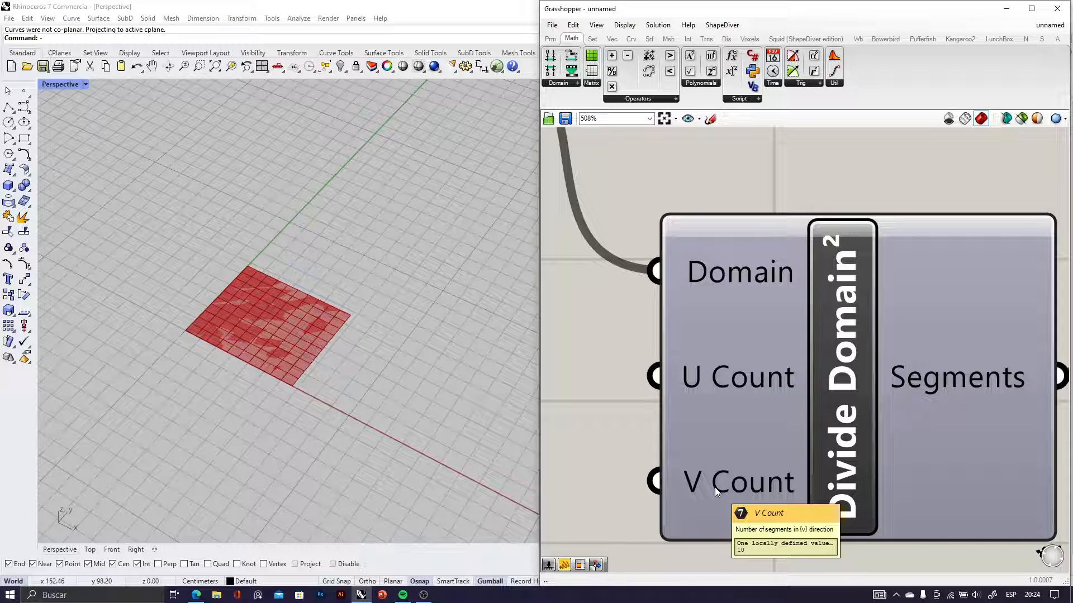
{"action": "scroll", "coordinate": [728, 419], "scroll_direction": "down", "scroll_amount": 3}
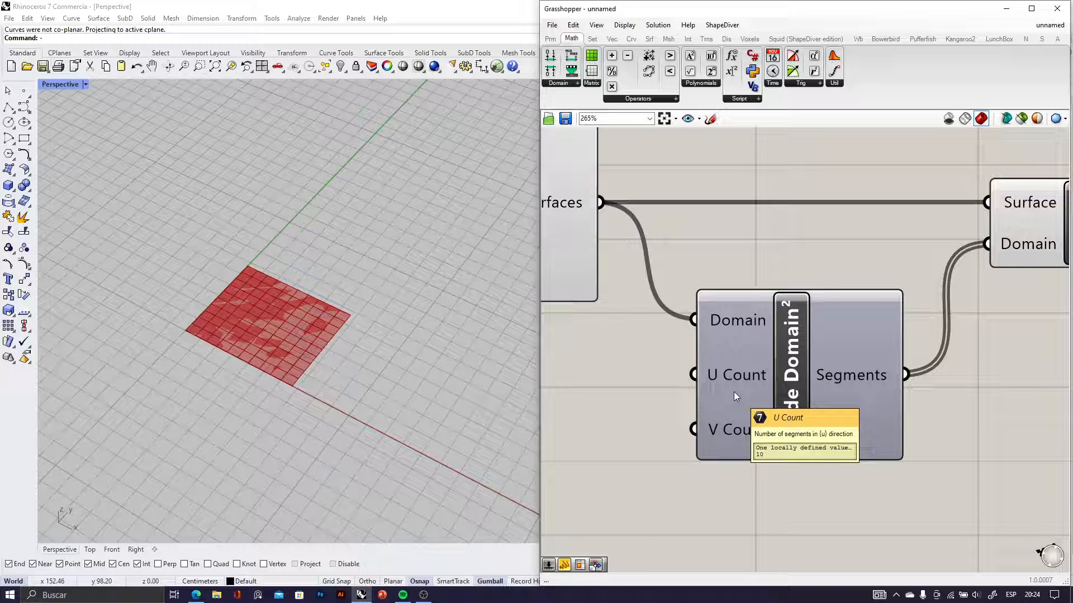
{"action": "scroll", "coordinate": [733, 391], "scroll_direction": "down", "scroll_amount": 4}
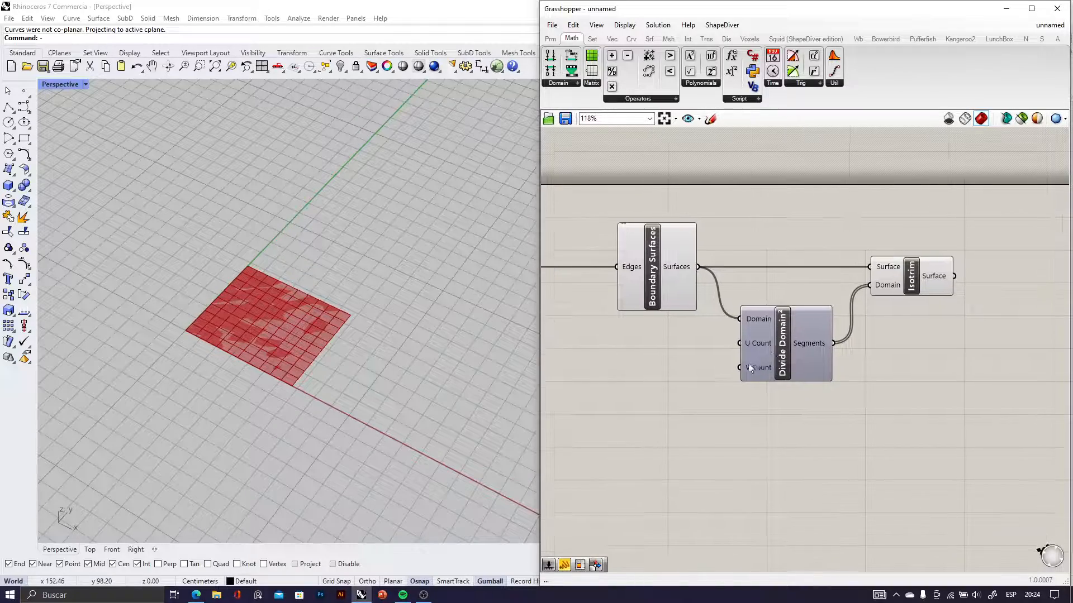
{"action": "right_click_drag", "start_coordinate": [363, 366], "coordinate": [322, 306]}
{"action": "scroll", "coordinate": [296, 335], "scroll_direction": "up", "scroll_amount": 5}
{"action": "right_click_drag", "start_coordinate": [403, 331], "coordinate": [287, 300]}
{"action": "scroll", "coordinate": [286, 299], "scroll_direction": "up", "scroll_amount": 4}
{"action": "left_click", "coordinate": [662, 278]}
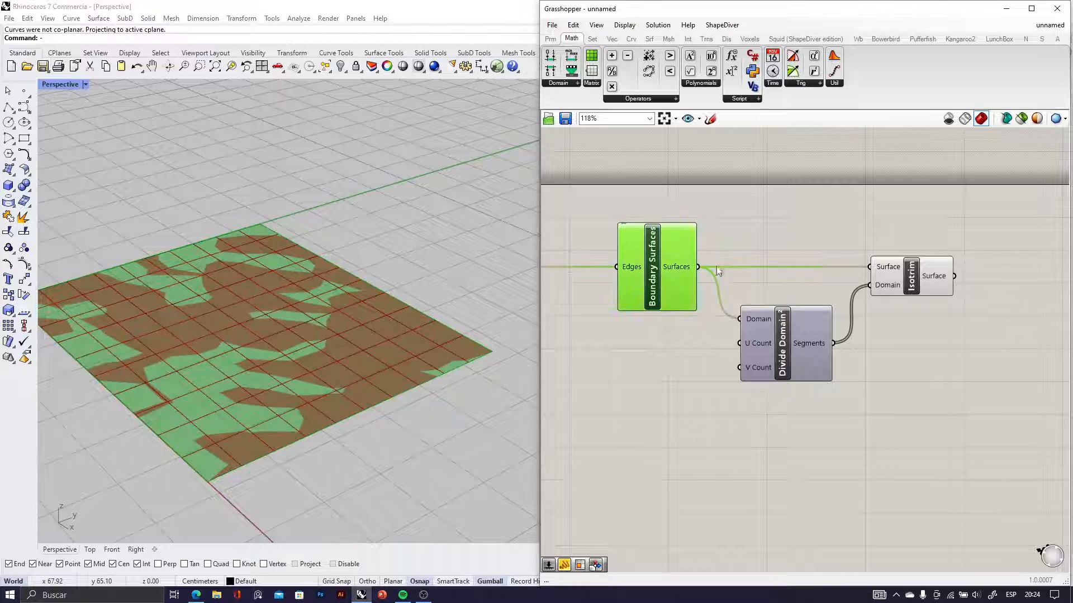
{"action": "left_click", "coordinate": [897, 293]}
{"action": "left_click", "coordinate": [638, 287]}
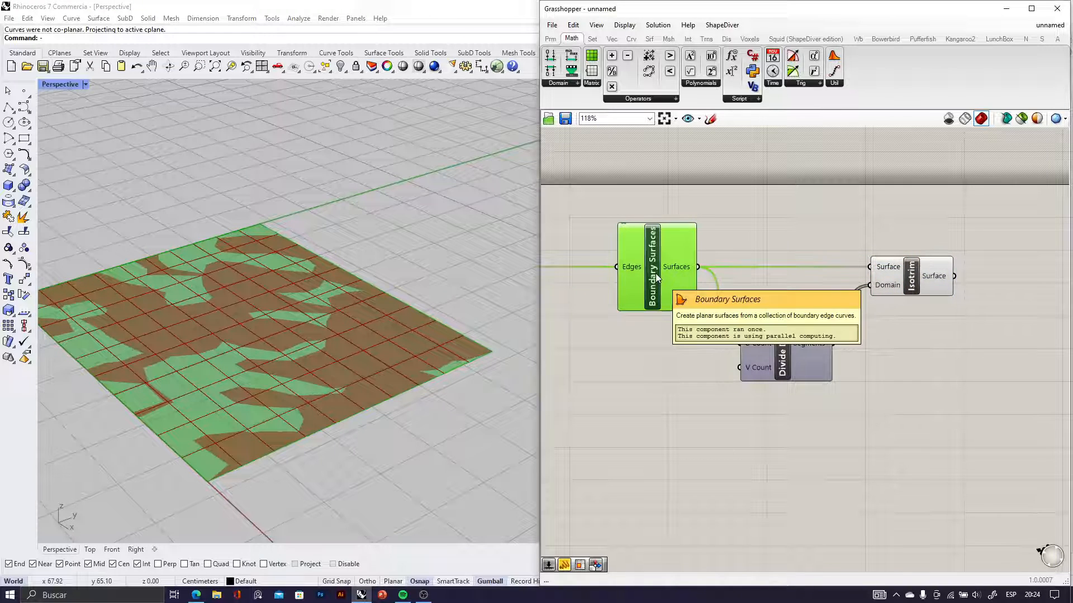
{"action": "middle_click", "coordinate": [656, 276]}
{"action": "left_click", "coordinate": [677, 252]}
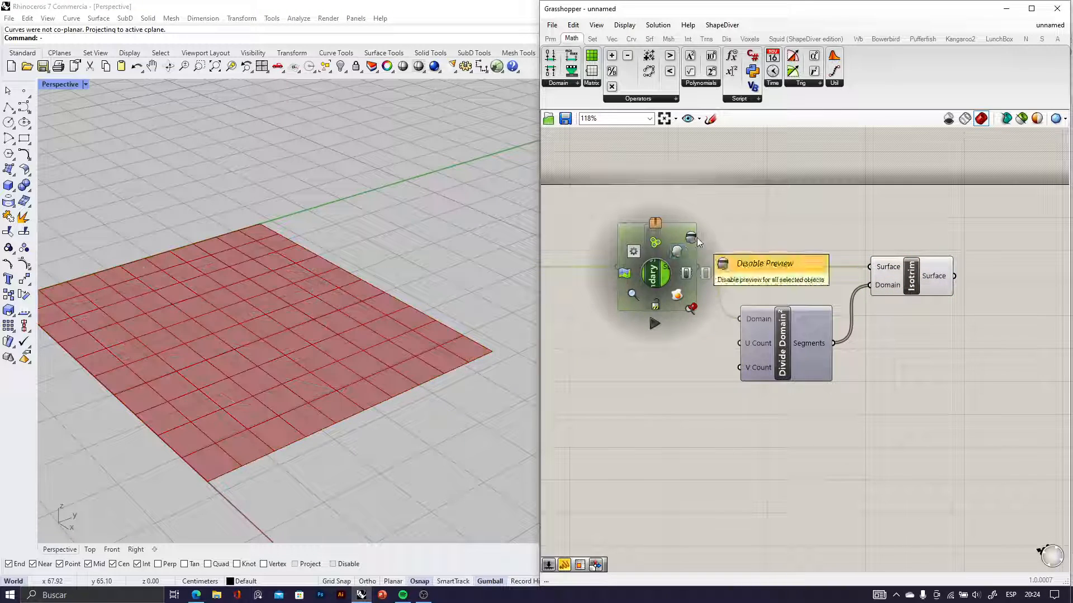
Add a Number Slider with the value 4 and place it beside the U Count input of Divide Domain²
{"action": "scroll", "coordinate": [700, 377], "scroll_direction": "up", "scroll_amount": 4}
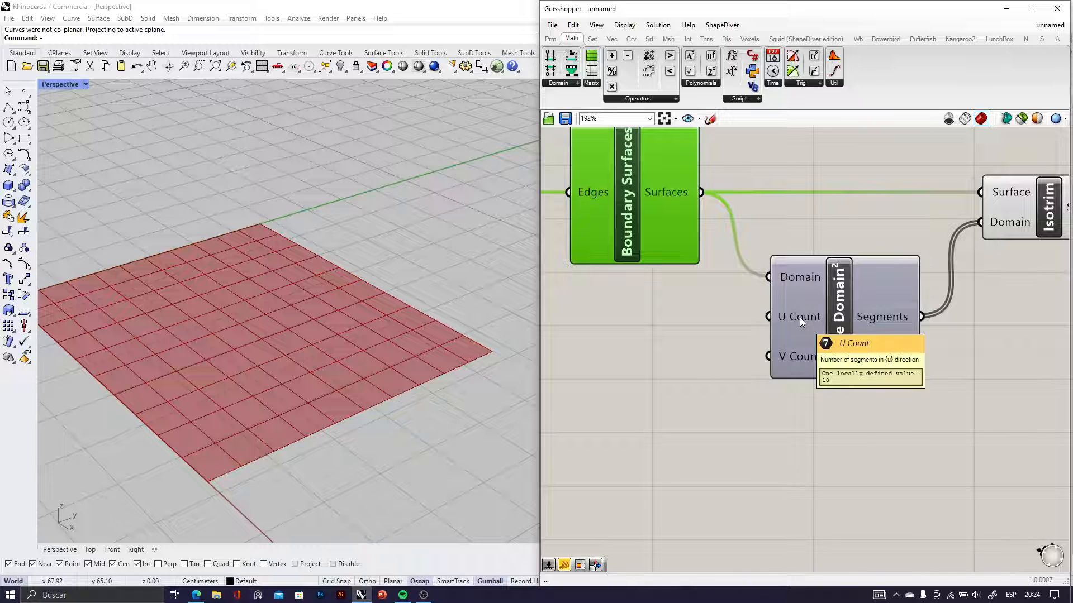
{"action": "double_click", "coordinate": [645, 326]}
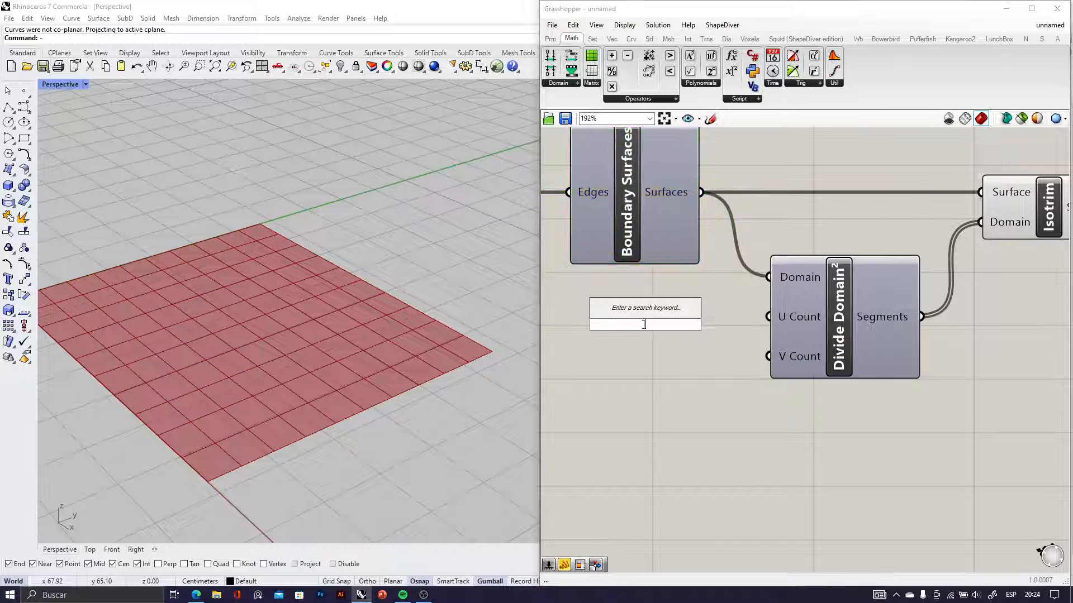
{"action": "type", "text": "4"}
{"action": "key", "text": "Return"}
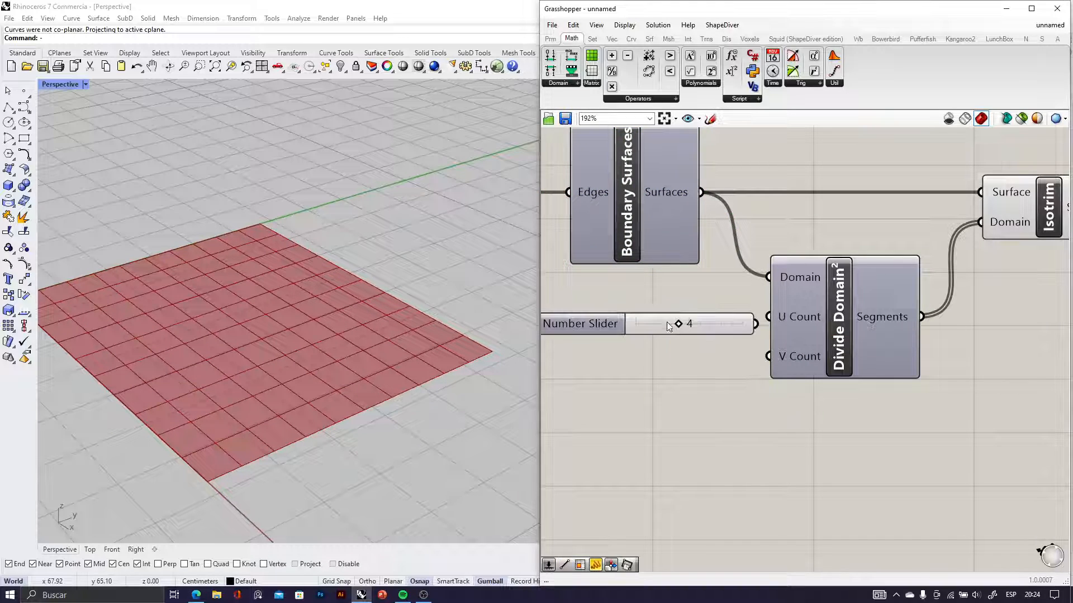
{"action": "left_click_drag", "start_coordinate": [658, 330], "coordinate": [614, 325]}
Add a second Number Slider valued 3, then connect the first slider to U Count and the new one to V Count
{"action": "double_click", "coordinate": [645, 355]}
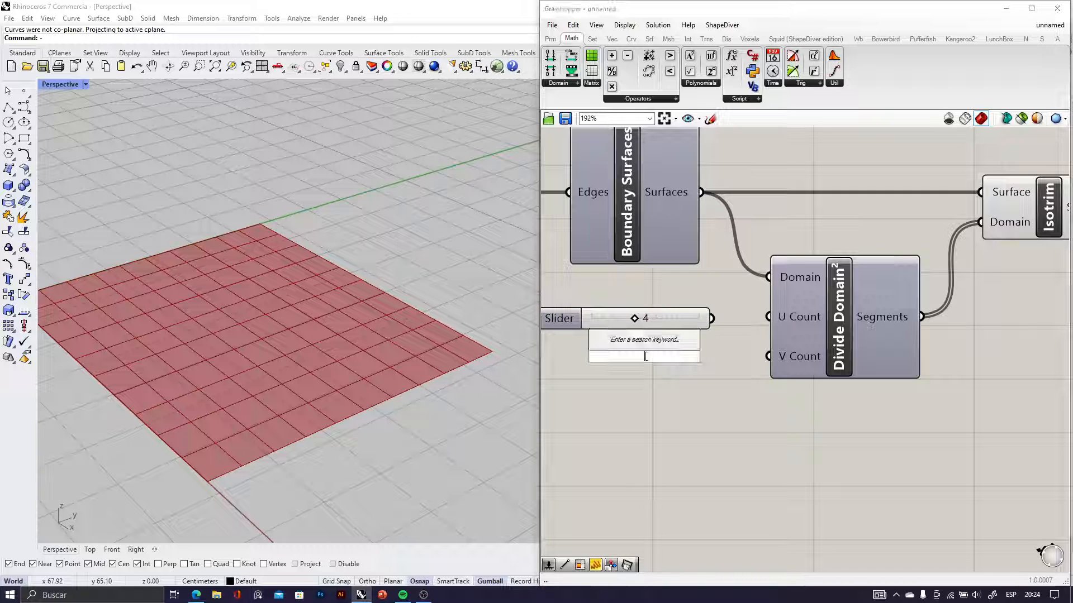
{"action": "type", "text": "Number Slider"}
{"action": "key", "text": "Return"}
{"action": "left_click_drag", "start_coordinate": [711, 318], "coordinate": [769, 317]}
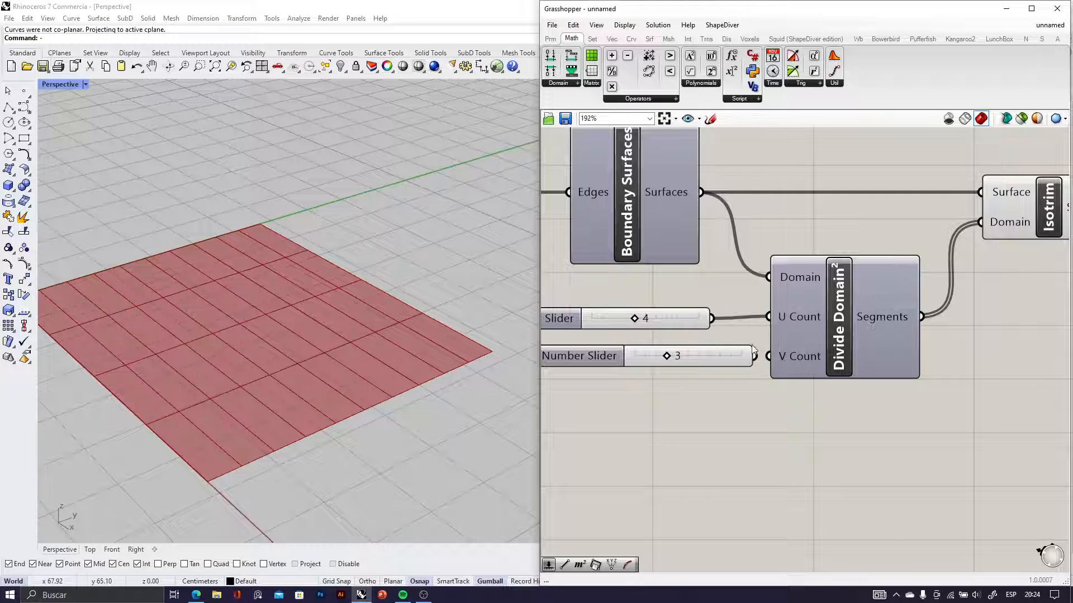
{"action": "left_click_drag", "start_coordinate": [763, 359], "coordinate": [767, 358]}
{"action": "left_click_drag", "start_coordinate": [718, 357], "coordinate": [681, 370]}
Set the U Count slider to 3
{"action": "right_click_drag", "start_coordinate": [362, 319], "coordinate": [385, 354]}
{"action": "scroll", "coordinate": [386, 354], "scroll_direction": "down", "scroll_amount": 6}
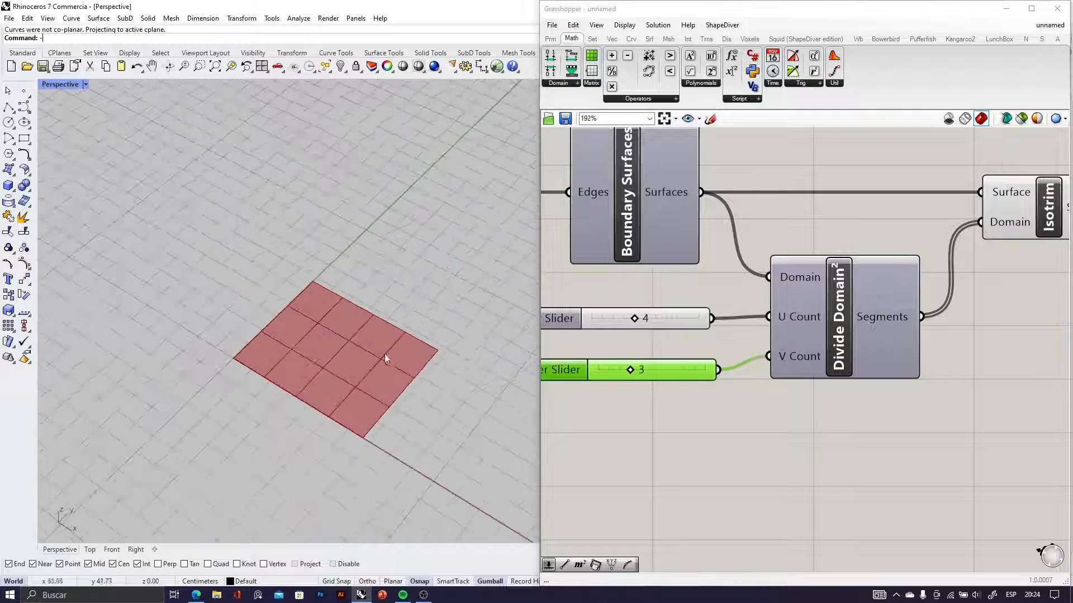
{"action": "scroll", "coordinate": [386, 354], "scroll_direction": "up", "scroll_amount": 7}
{"action": "mouse_move", "coordinate": [634, 323]}
{"action": "left_mouse_down"}
{"action": "mouse_move", "coordinate": [624, 320]}
{"action": "mouse_move", "coordinate": [648, 322]}
{"action": "mouse_move", "coordinate": [622, 322]}
{"action": "left_mouse_up"}
Examine the subdivided surface in the Perspective viewport from several angles and distances
{"action": "right_click_drag", "start_coordinate": [307, 343], "coordinate": [401, 257]}
{"action": "scroll", "coordinate": [413, 303], "scroll_direction": "down", "scroll_amount": 5}
{"action": "scroll", "coordinate": [401, 257], "scroll_direction": "up", "scroll_amount": 4}
{"action": "scroll", "coordinate": [290, 311], "scroll_direction": "down", "scroll_amount": 4}
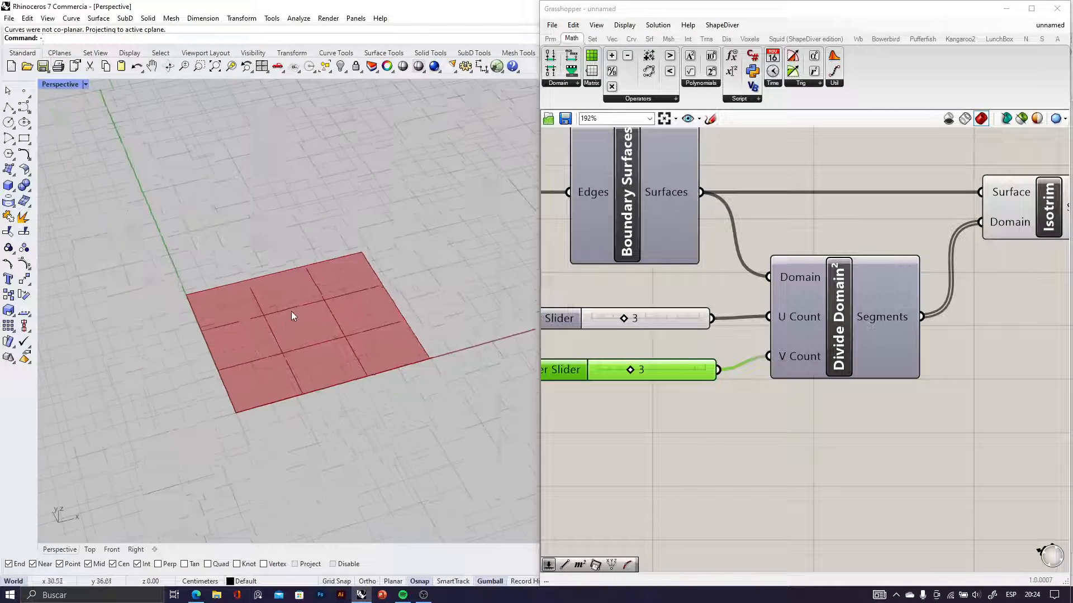
{"action": "scroll", "coordinate": [333, 317], "scroll_direction": "up", "scroll_amount": 6}
{"action": "scroll", "coordinate": [301, 317], "scroll_direction": "down", "scroll_amount": 4}
{"action": "scroll", "coordinate": [294, 316], "scroll_direction": "up", "scroll_amount": 2}
Select the whole definition and move it lower on the canvas to free space above the components
{"action": "scroll", "coordinate": [780, 324], "scroll_direction": "down", "scroll_amount": 6}
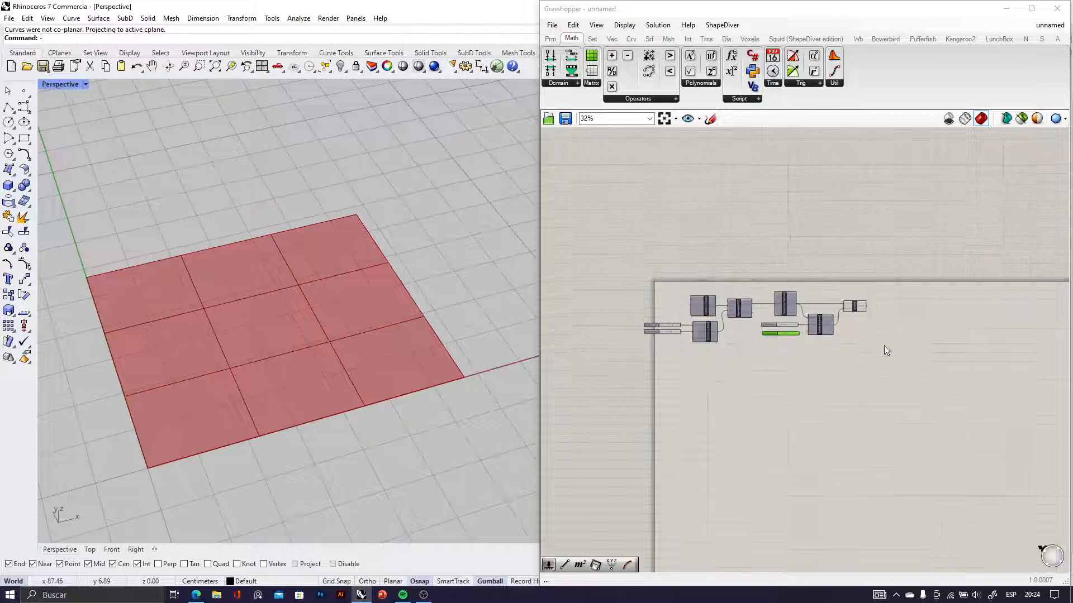
{"action": "left_click_drag", "start_coordinate": [927, 378], "coordinate": [629, 285]}
{"action": "left_click_drag", "start_coordinate": [709, 297], "coordinate": [759, 385]}
{"action": "left_click", "coordinate": [860, 351]}
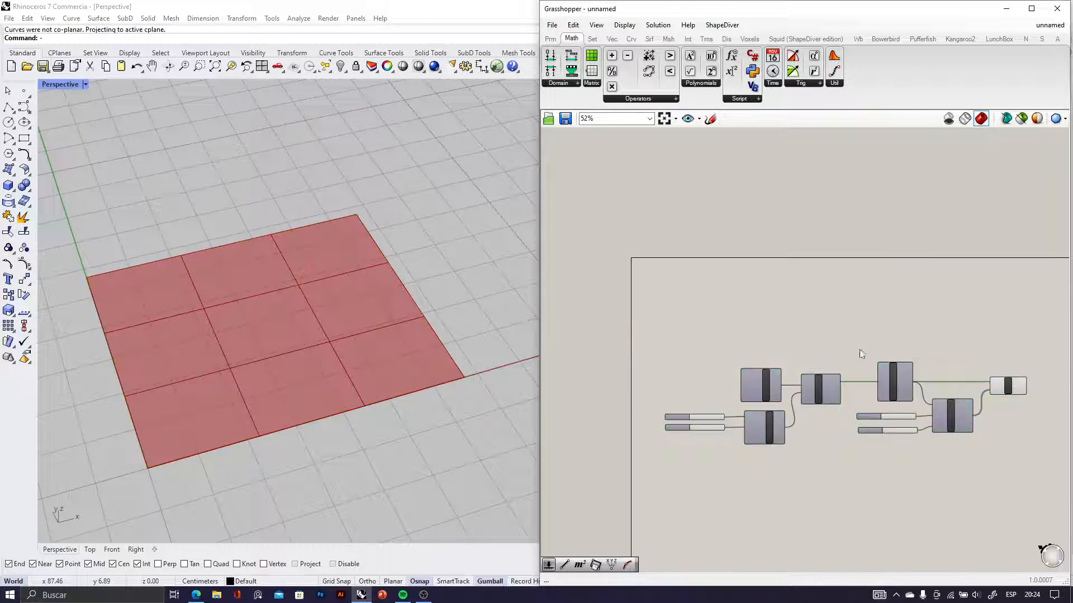
{"action": "right_click_drag", "start_coordinate": [860, 351], "coordinate": [693, 317]}
{"action": "left_click", "coordinate": [711, 119]}
{"action": "scroll", "coordinate": [747, 256], "scroll_direction": "up", "scroll_amount": 2}
{"action": "left_click_drag", "start_coordinate": [698, 266], "coordinate": [786, 246]}
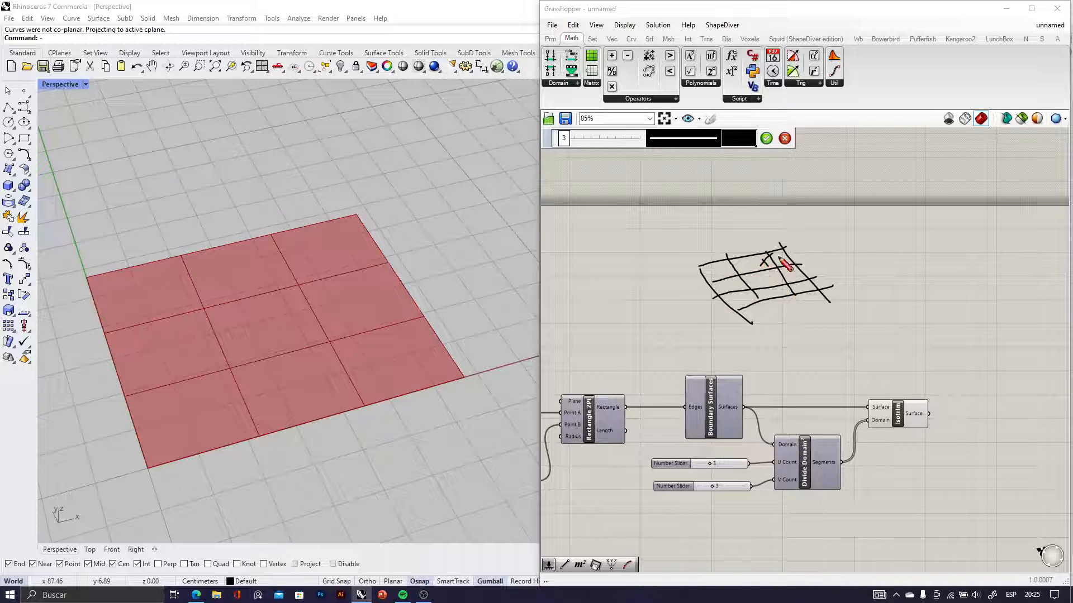
{"action": "left_click", "coordinate": [785, 139]}
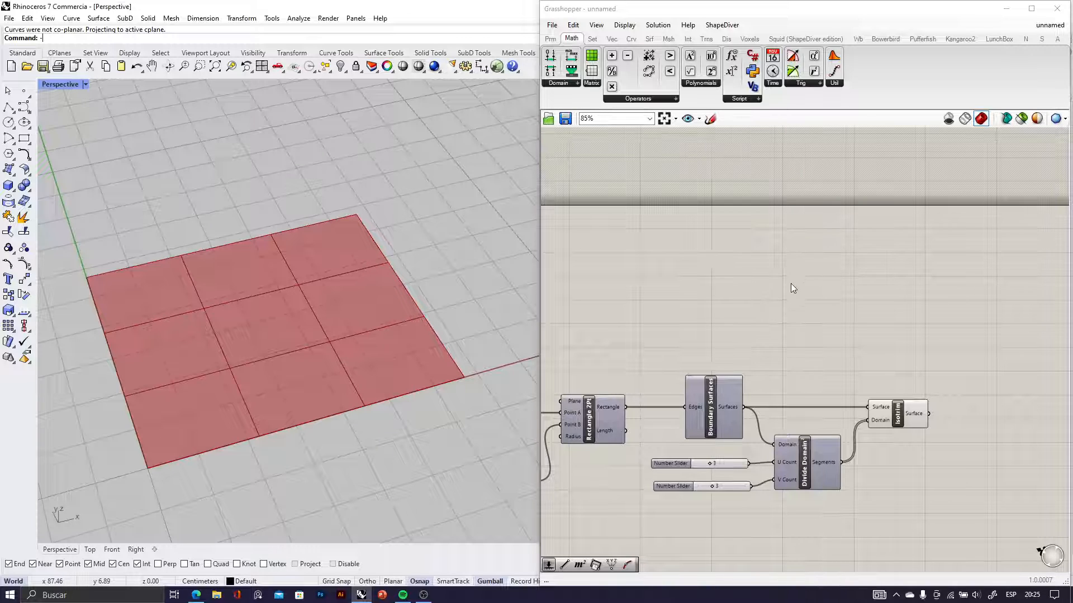
Add an MD Slider above the Boundary Surfaces component and set its point to about 0.48 ; 0.38
{"action": "scroll", "coordinate": [794, 288], "scroll_direction": "up", "scroll_amount": 3}
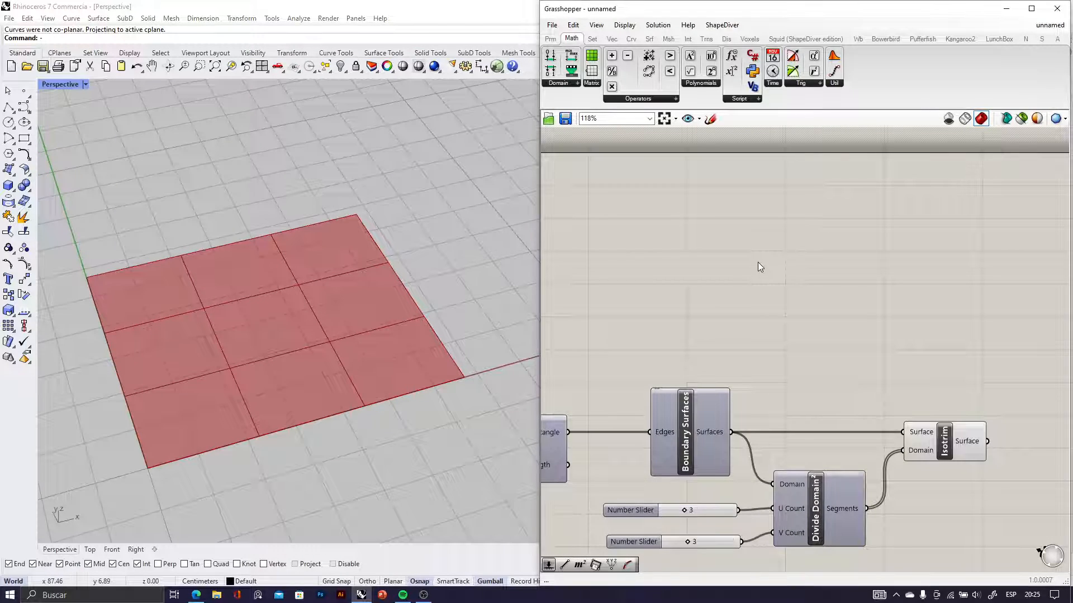
{"action": "double_click", "coordinate": [757, 263]}
{"action": "type", "text": "md"}
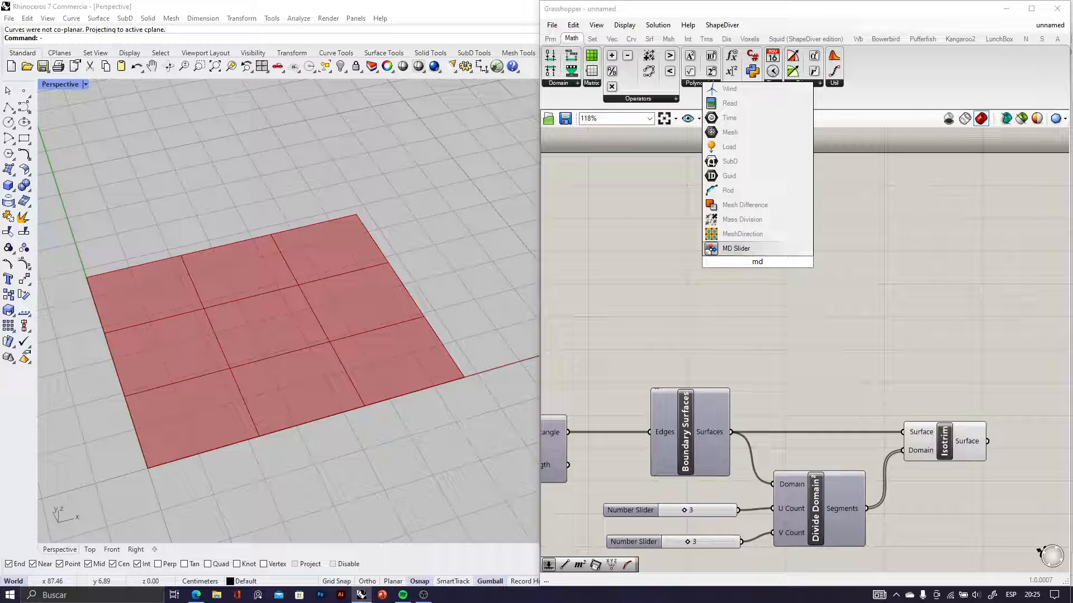
{"action": "left_click", "coordinate": [721, 250]}
{"action": "scroll", "coordinate": [771, 274], "scroll_direction": "up", "scroll_amount": 3}
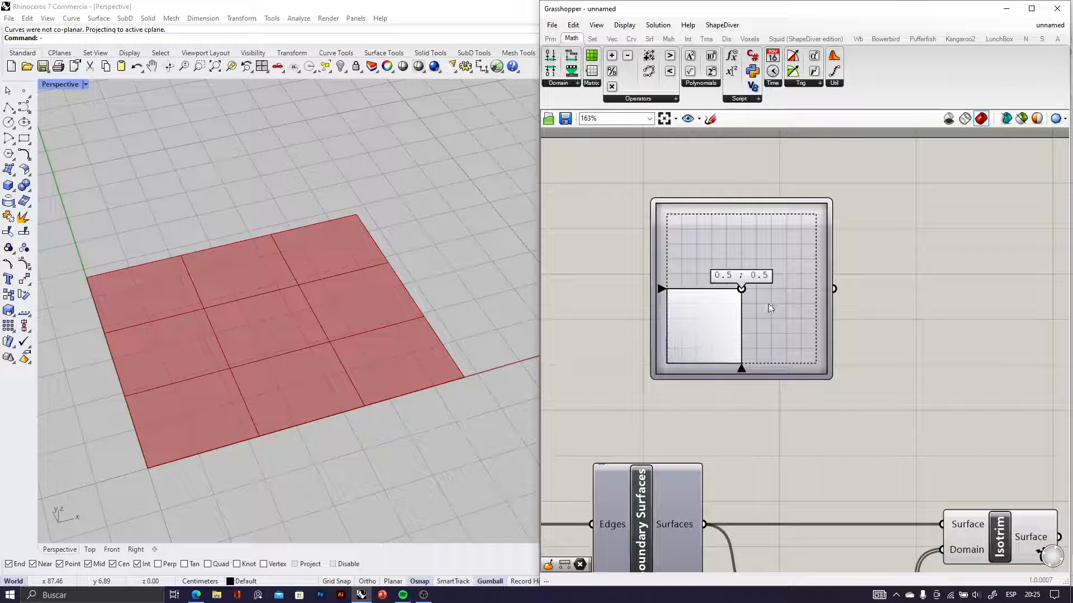
{"action": "left_click_drag", "start_coordinate": [768, 305], "coordinate": [663, 313]}
{"action": "scroll", "coordinate": [747, 352], "scroll_direction": "down", "scroll_amount": 3}
{"action": "right_click_drag", "start_coordinate": [750, 350], "coordinate": [647, 320]}
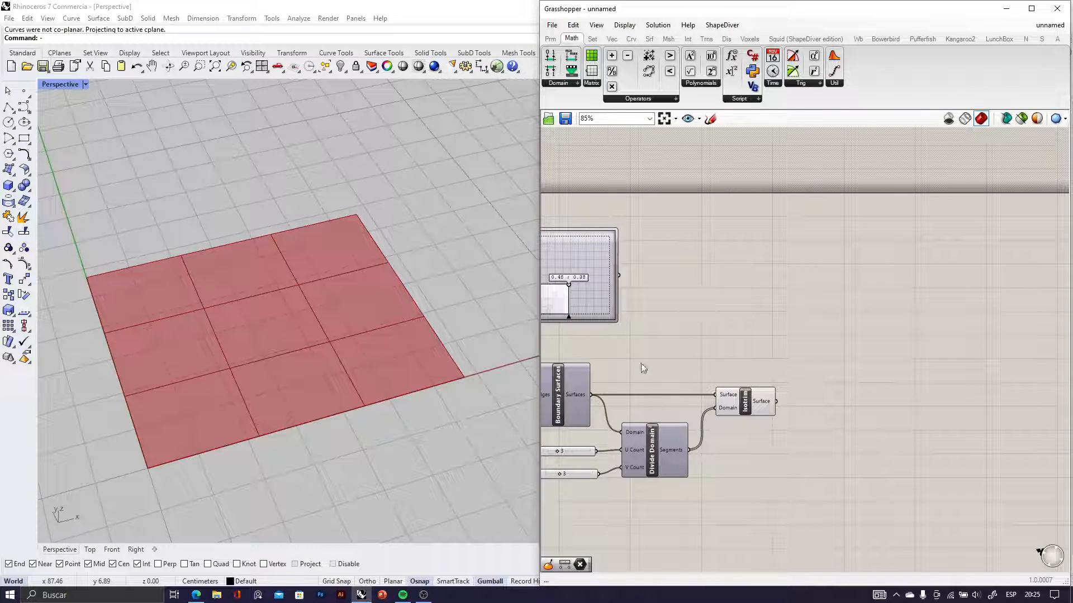
{"action": "right_click_drag", "start_coordinate": [673, 361], "coordinate": [827, 363]}
{"action": "left_click_drag", "start_coordinate": [733, 303], "coordinate": [698, 303]}
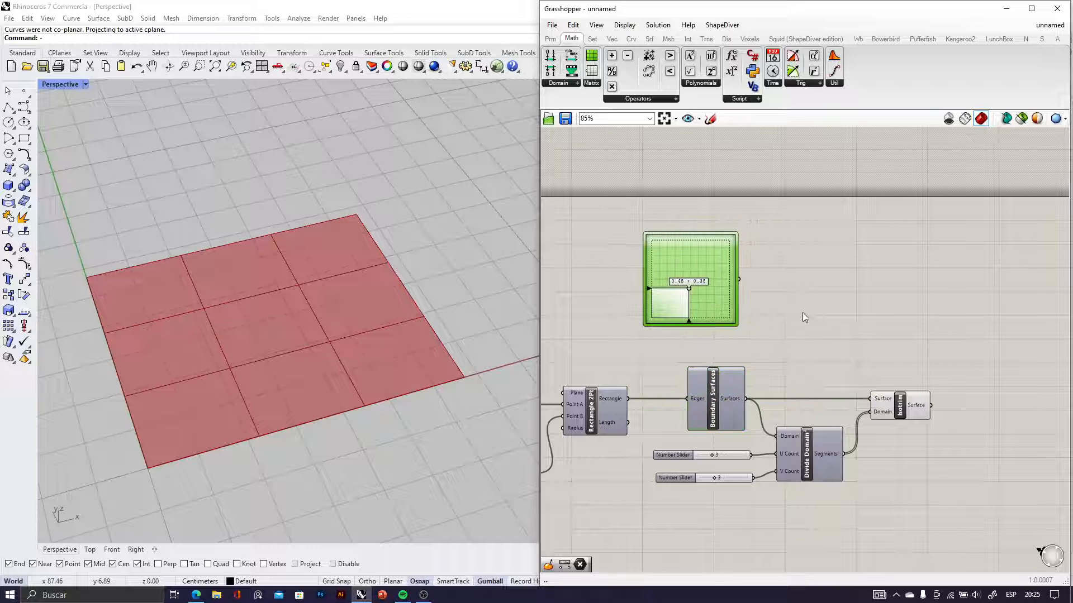
Add an Evaluate Surface component beside the MD Slider and connect the slider's output to its Point input
{"action": "double_click", "coordinate": [810, 311]}
{"action": "type", "text": "evaluate"}
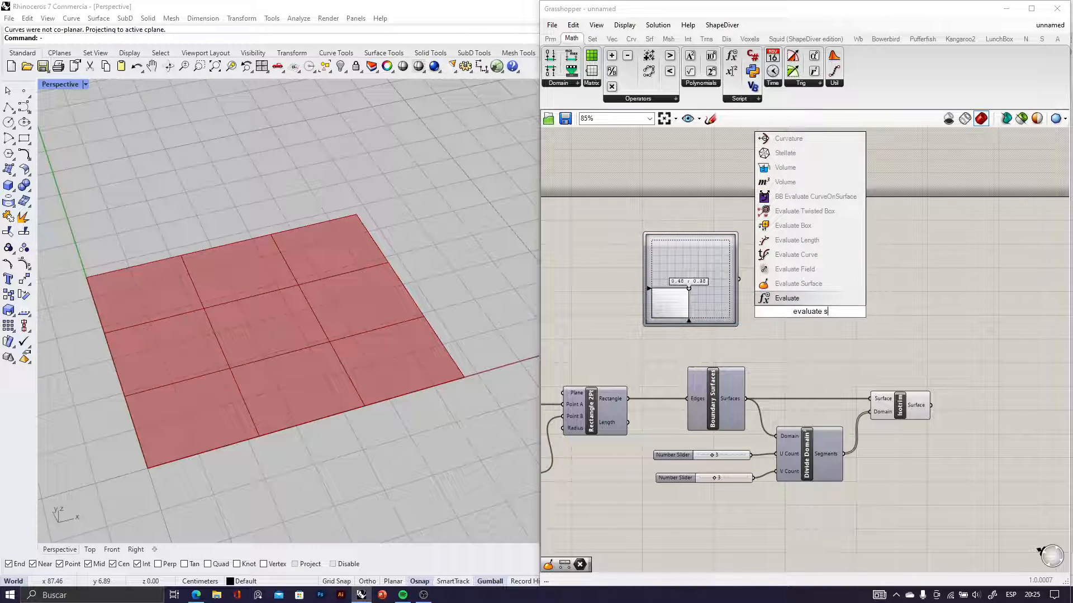
{"action": "type", "text": " s"}
{"action": "left_click", "coordinate": [793, 285]}
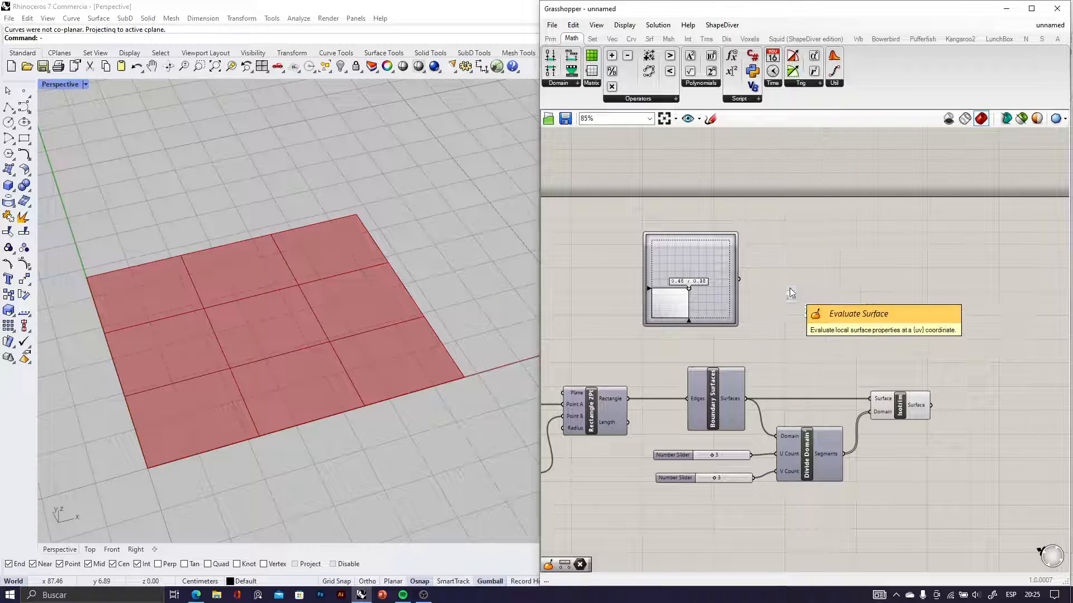
{"action": "scroll", "coordinate": [783, 307], "scroll_direction": "up", "scroll_amount": 3}
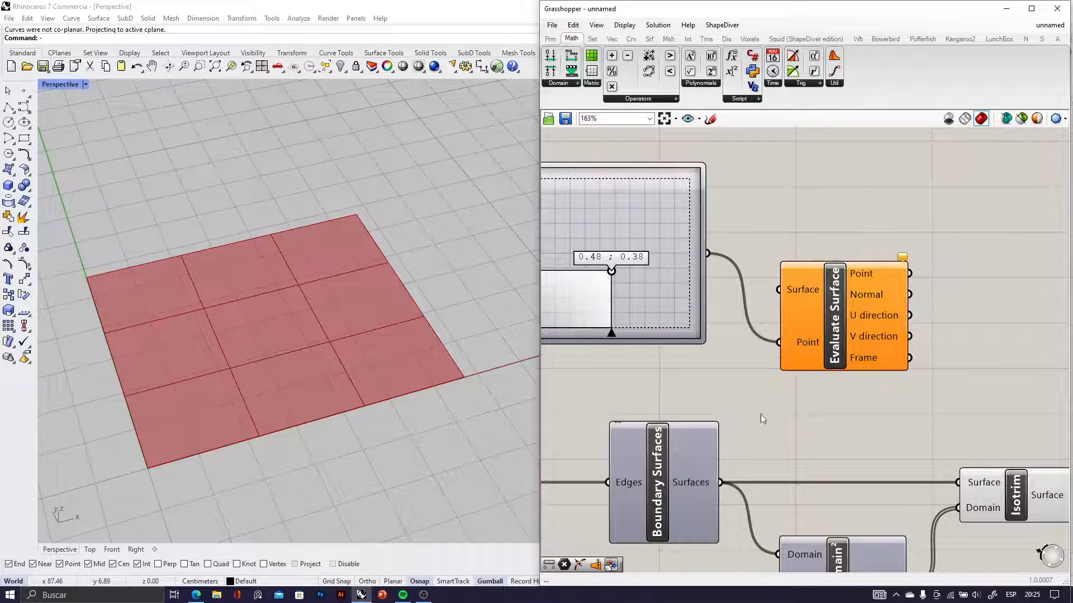
Connect the Boundary Surfaces output to Evaluate Surface's Surface input and reparameterize that input
{"action": "right_click_drag", "start_coordinate": [677, 395], "coordinate": [644, 341]}
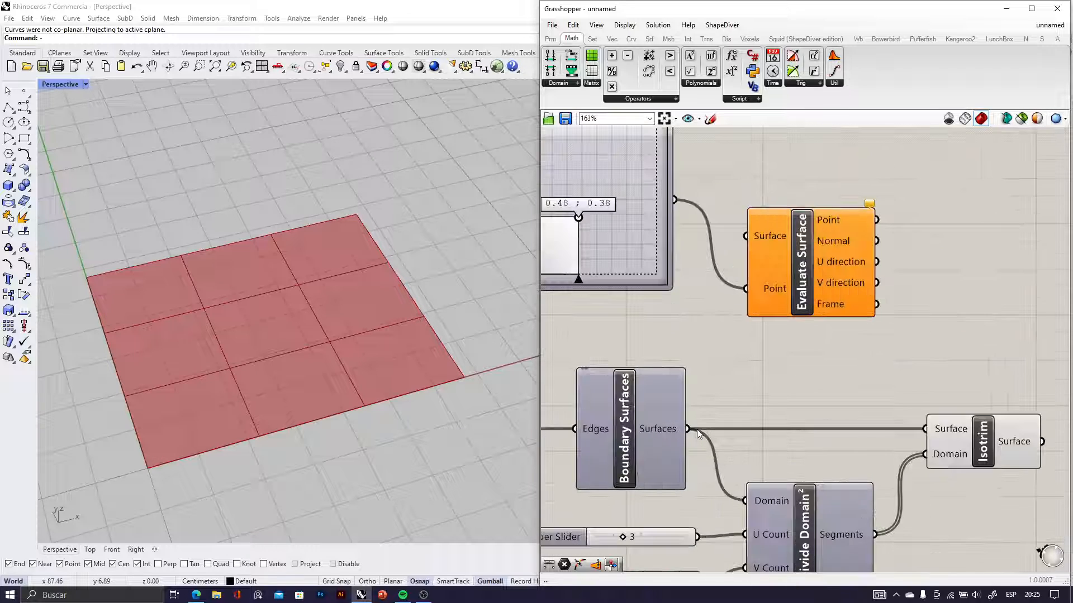
{"action": "left_click_drag", "start_coordinate": [688, 428], "coordinate": [799, 233]}
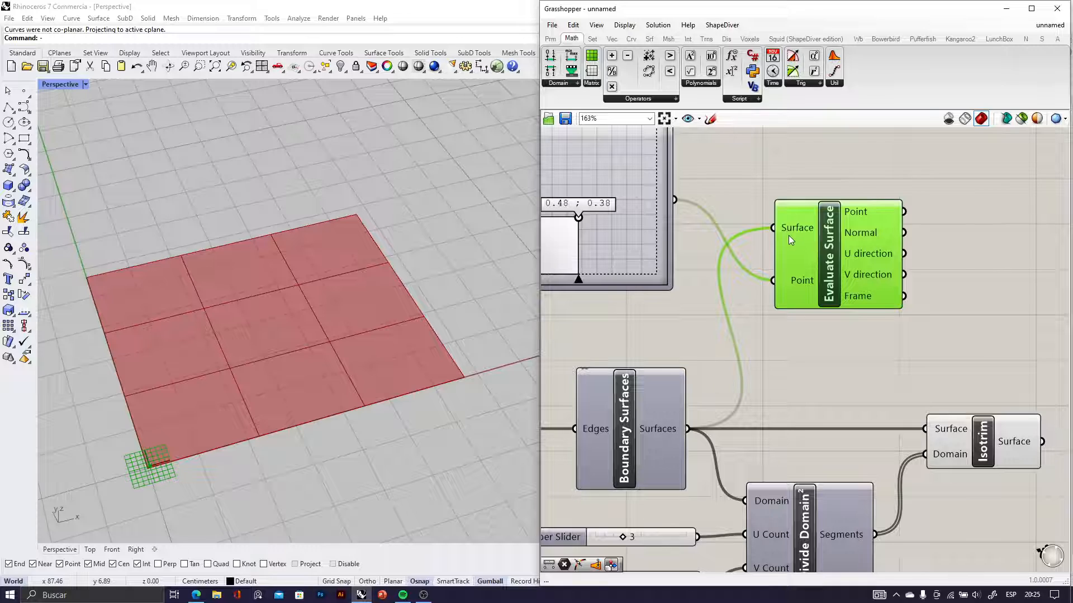
{"action": "scroll", "coordinate": [789, 236], "scroll_direction": "up", "scroll_amount": 4}
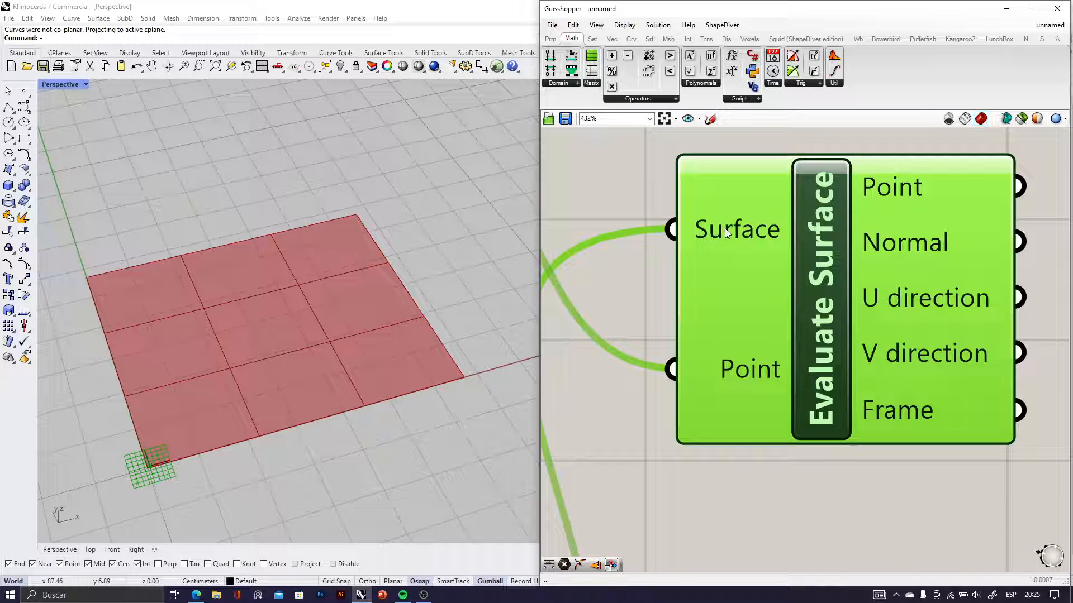
{"action": "right_click", "coordinate": [726, 232]}
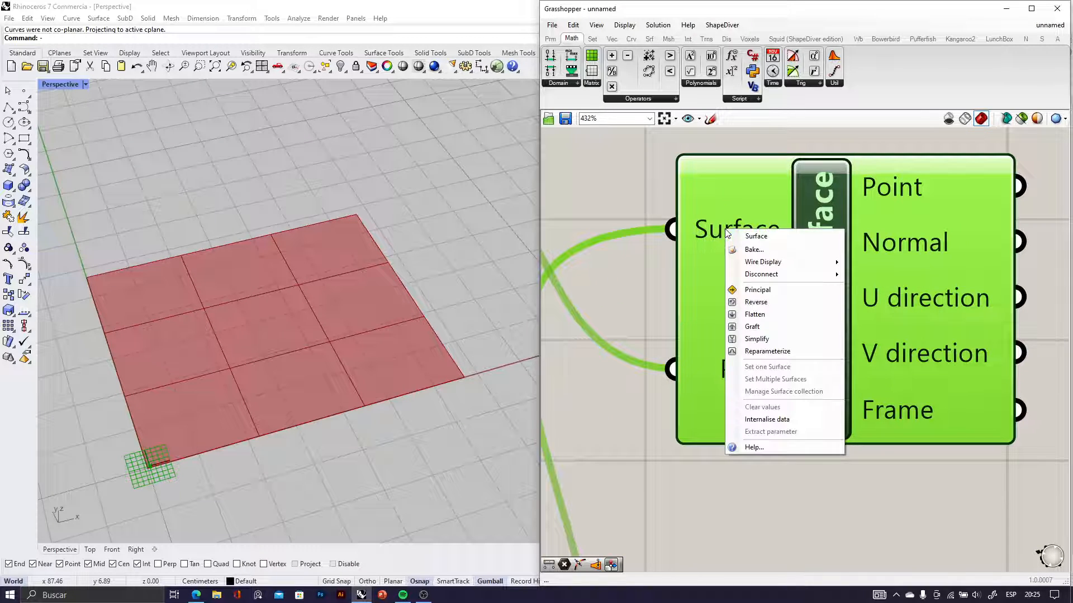
{"action": "left_click", "coordinate": [760, 352]}
{"action": "scroll", "coordinate": [785, 461], "scroll_direction": "down", "scroll_amount": 8}
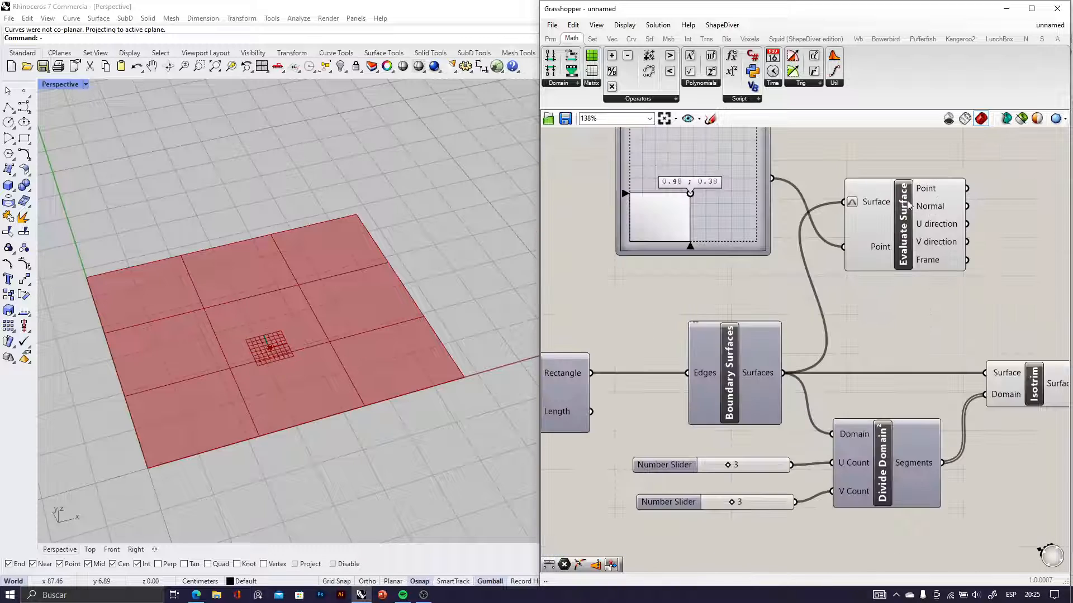
Try the MD Slider at 0.65 ; 0.22 and view the evaluated frame on the surface from above
{"action": "scroll", "coordinate": [832, 279], "scroll_direction": "up", "scroll_amount": 3}
{"action": "left_click_drag", "start_coordinate": [884, 303], "coordinate": [930, 295]}
{"action": "mouse_move", "coordinate": [755, 285]}
{"action": "left_mouse_down"}
{"action": "mouse_move", "coordinate": [805, 287]}
{"action": "mouse_move", "coordinate": [749, 288]}
{"action": "mouse_move", "coordinate": [746, 256]}
{"action": "mouse_move", "coordinate": [768, 299]}
{"action": "left_mouse_up"}
{"action": "right_click_drag", "start_coordinate": [385, 366], "coordinate": [348, 426]}
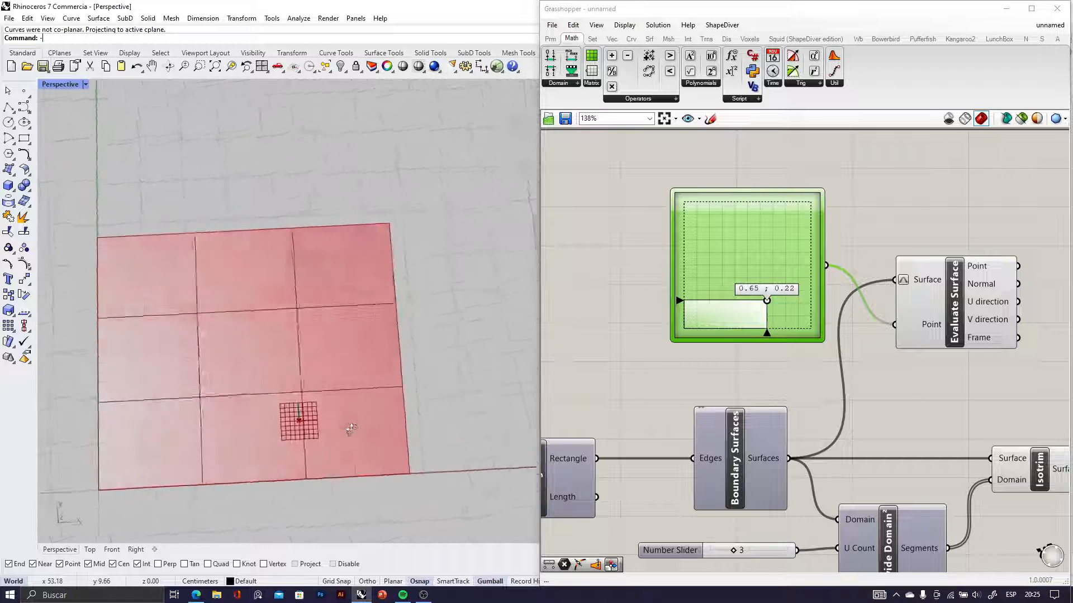
Set the MD Slider's point to about 0.45 ; 0.48 and check the evaluated frame's position in the Perspective viewport
{"action": "left_click", "coordinate": [767, 306]}
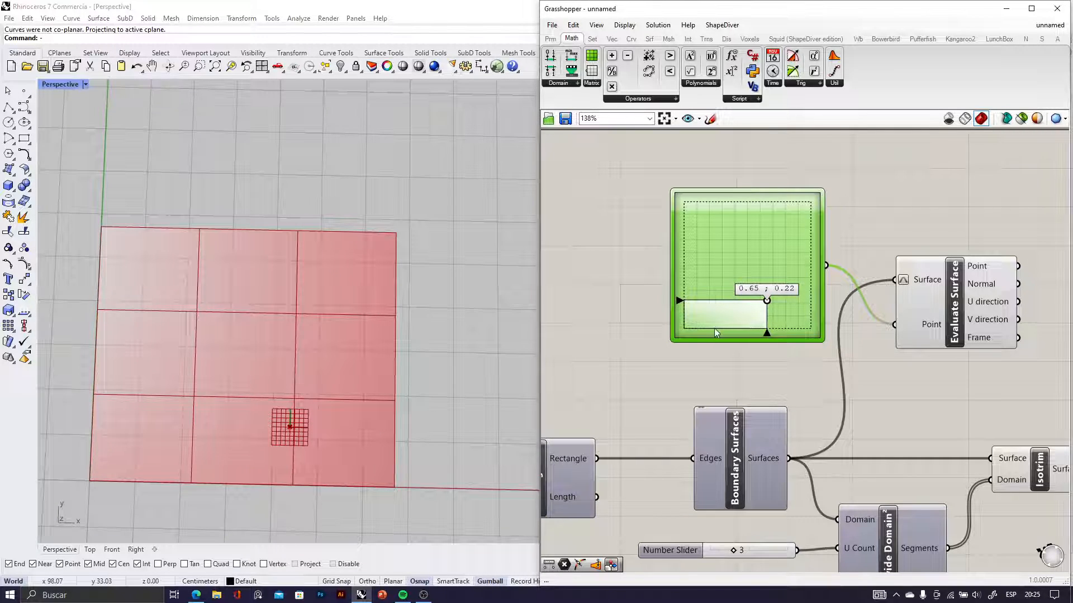
{"action": "left_click_drag", "start_coordinate": [774, 302], "coordinate": [740, 269]}
{"action": "right_click_drag", "start_coordinate": [249, 297], "coordinate": [242, 275]}
{"action": "scroll", "coordinate": [242, 275], "scroll_direction": "down", "scroll_amount": 6}
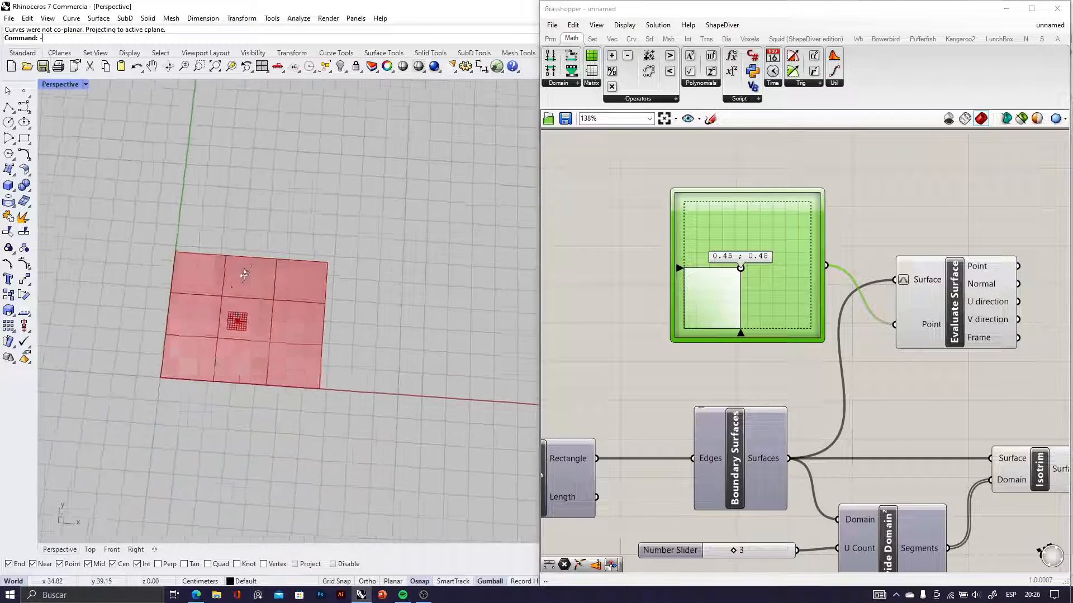
{"action": "scroll", "coordinate": [234, 310], "scroll_direction": "up", "scroll_amount": 7}
{"action": "scroll", "coordinate": [248, 311], "scroll_direction": "down", "scroll_amount": 6}
{"action": "scroll", "coordinate": [891, 383], "scroll_direction": "down", "scroll_amount": 5}
Add an Area component after Isotrim and connect Isotrim's Surface output to its Geometry input
{"action": "right_click_drag", "start_coordinate": [891, 381], "coordinate": [699, 307]}
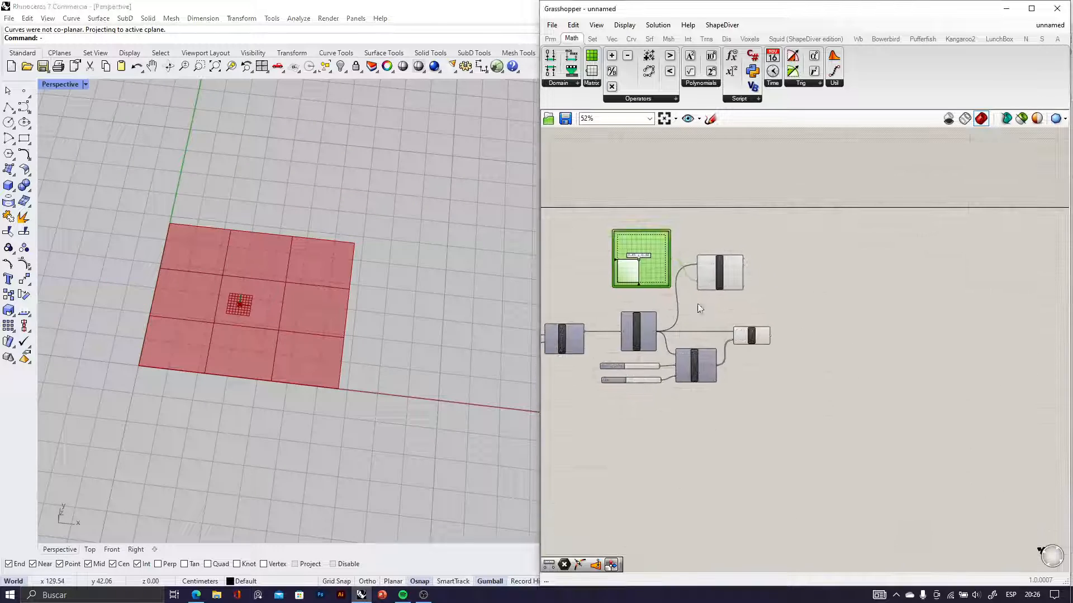
{"action": "scroll", "coordinate": [777, 346], "scroll_direction": "up", "scroll_amount": 7}
{"action": "left_click", "coordinate": [677, 315]}
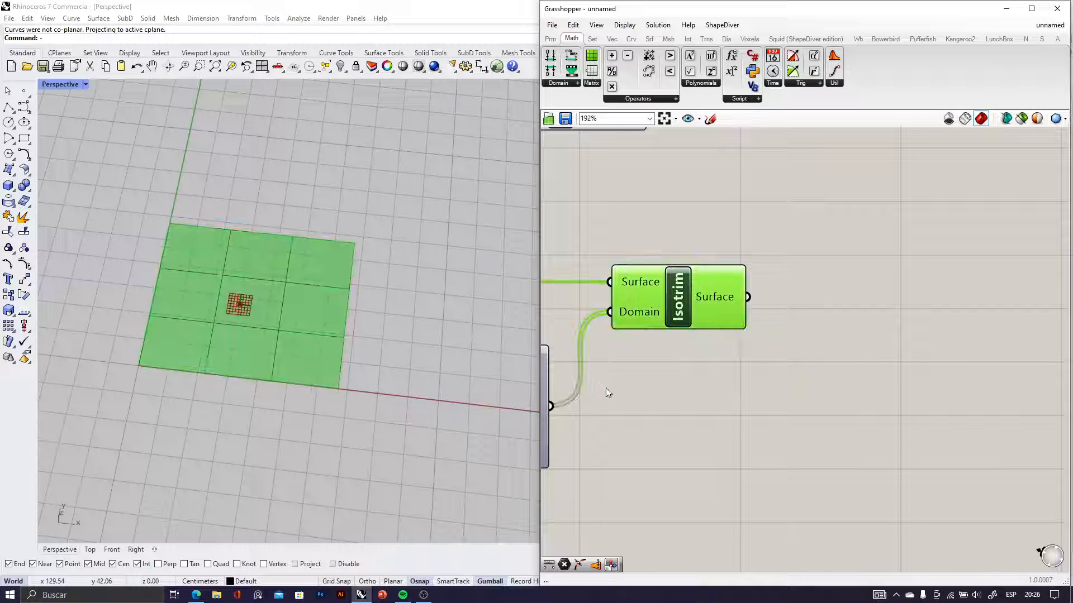
{"action": "double_click", "coordinate": [807, 297]}
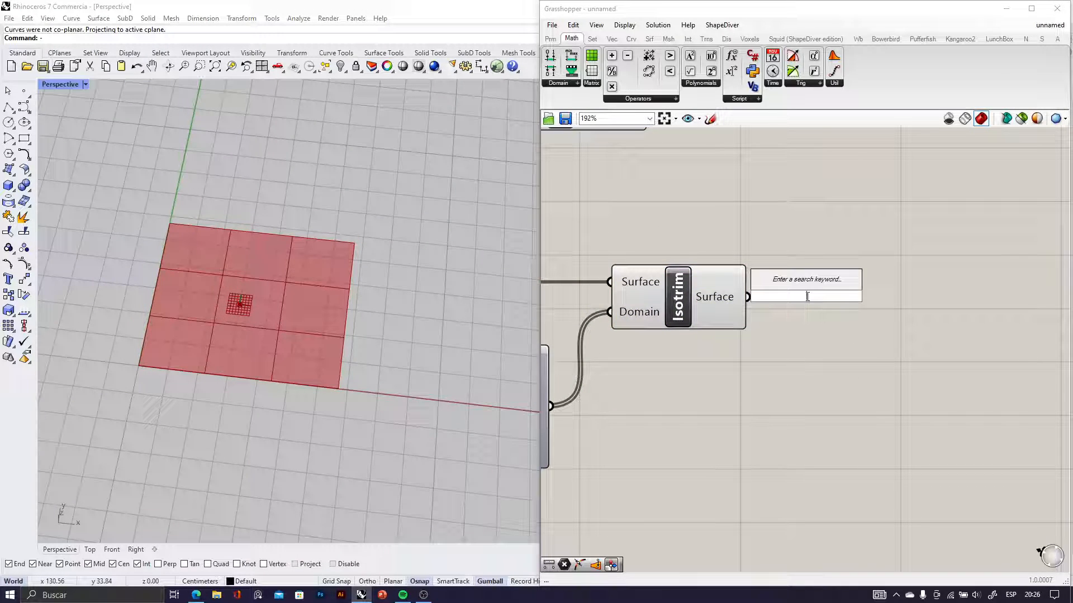
{"action": "type", "text": "area"}
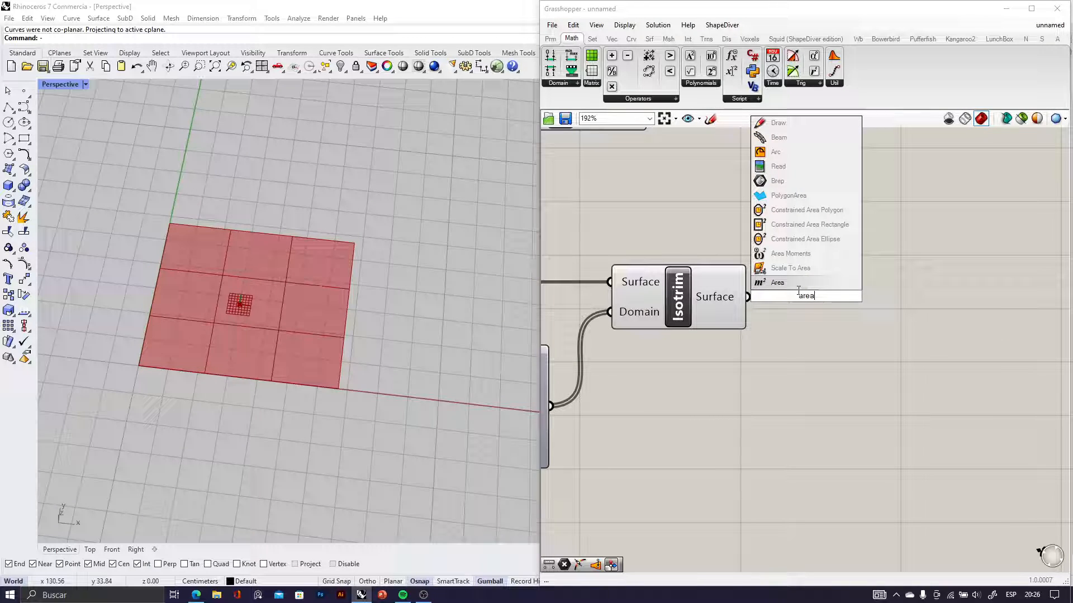
{"action": "key", "text": "Return"}
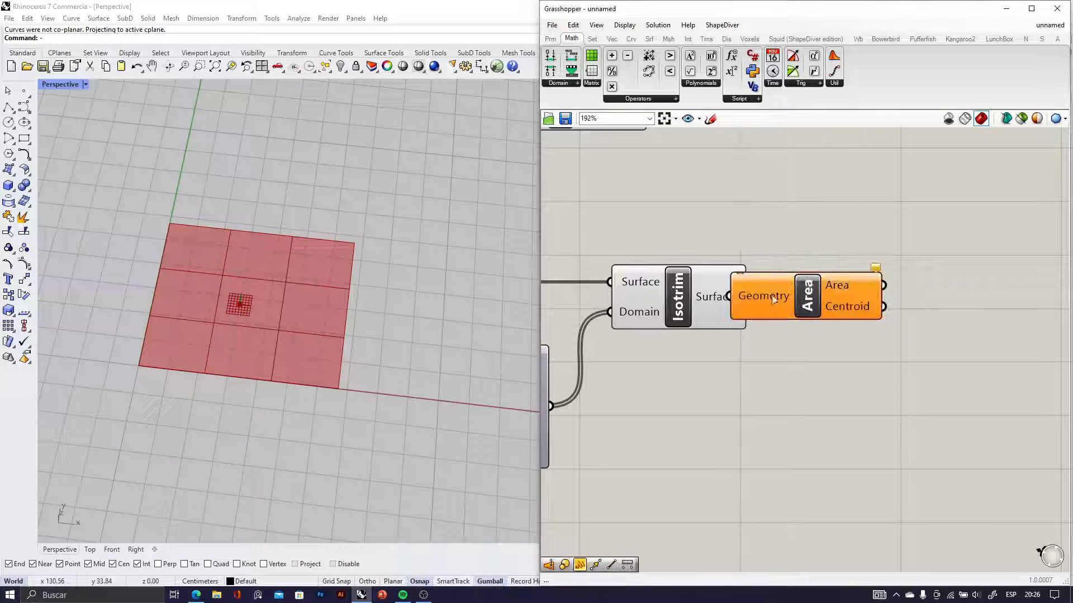
{"action": "left_click_drag", "start_coordinate": [793, 293], "coordinate": [831, 305]}
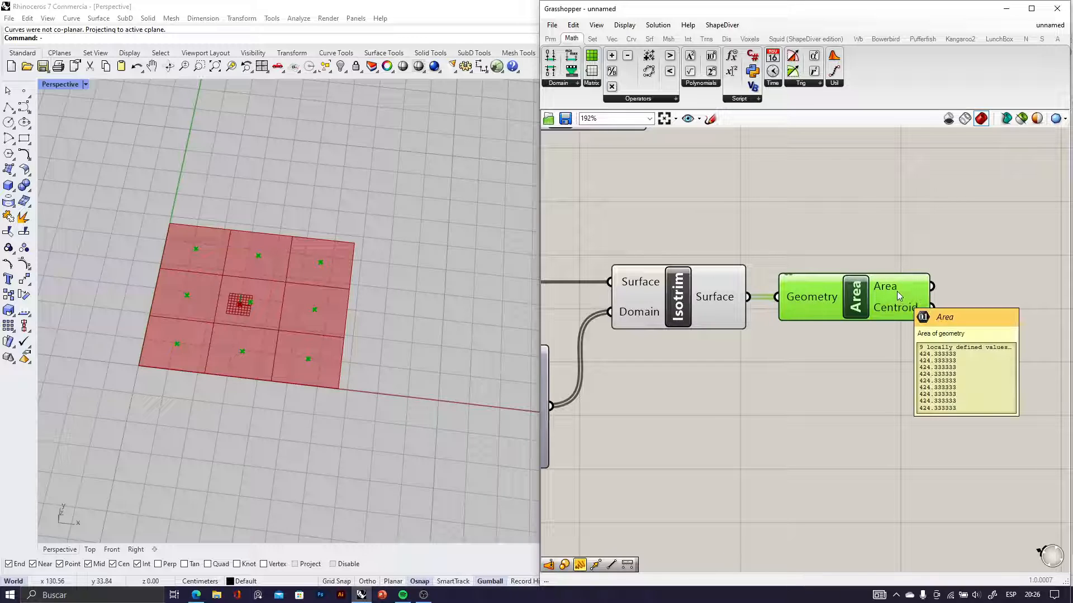
{"action": "mouse_move", "coordinate": [899, 316]}
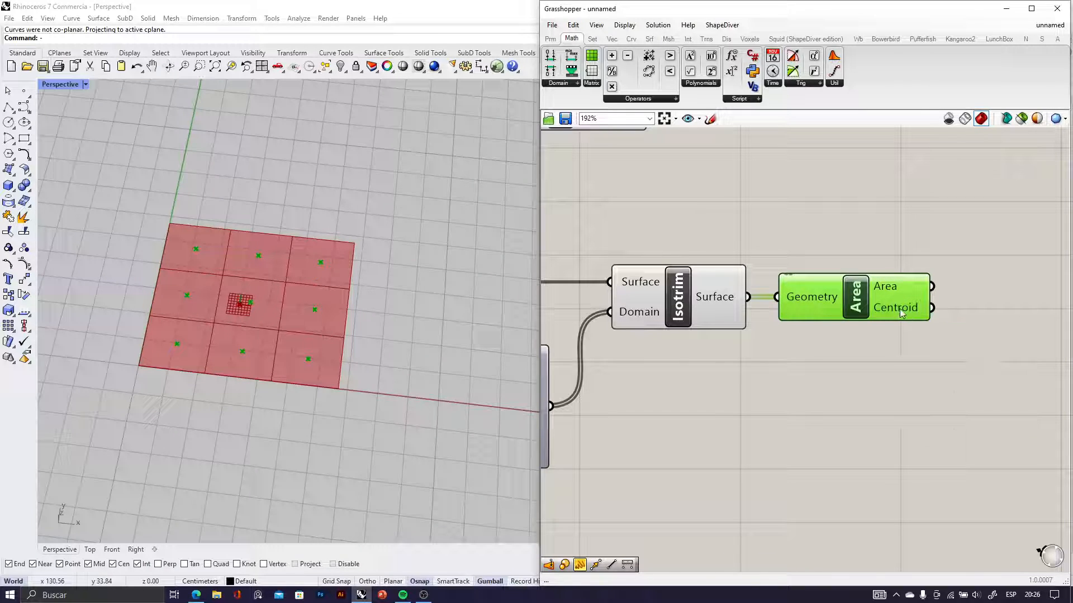
{"action": "left_click", "coordinate": [906, 335]}
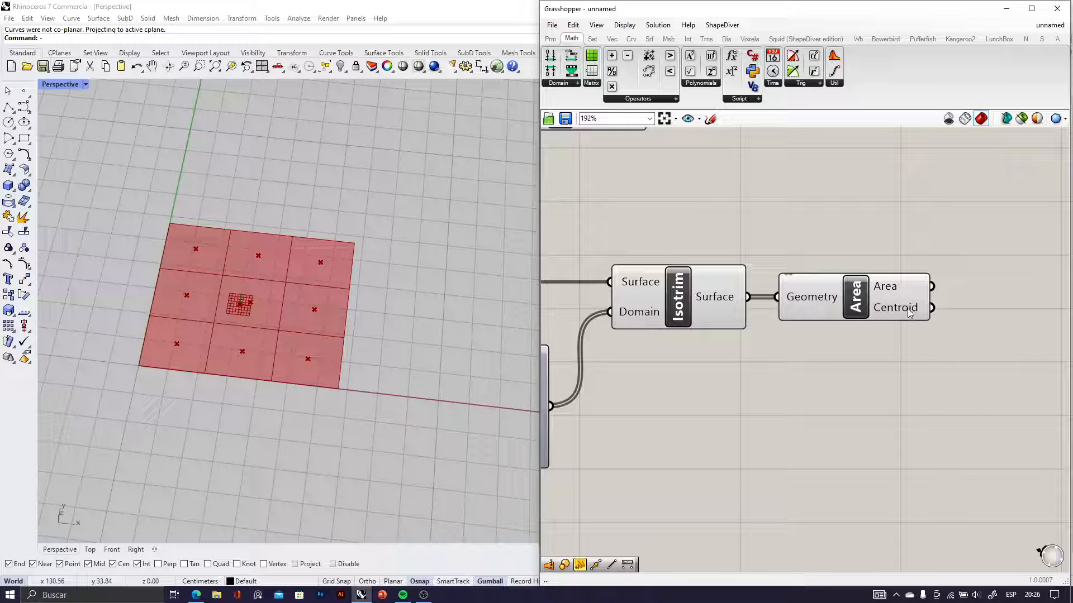
{"action": "left_click", "coordinate": [908, 311]}
Add a Distance component and place it above and beyond the Area component
{"action": "scroll", "coordinate": [907, 308], "scroll_direction": "down", "scroll_amount": 5}
{"action": "scroll", "coordinate": [917, 273], "scroll_direction": "up", "scroll_amount": 3}
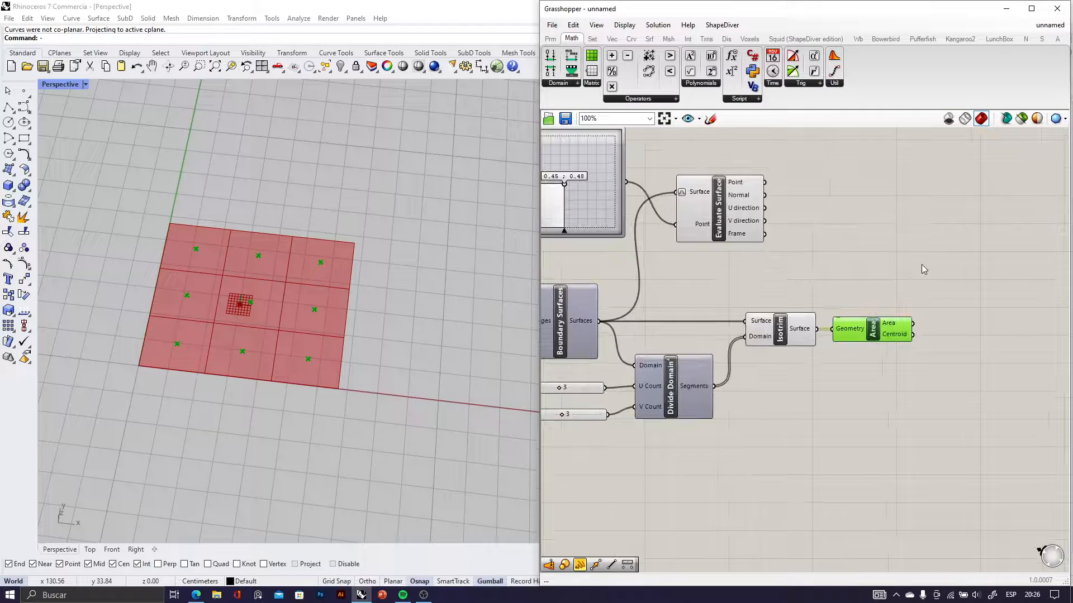
{"action": "double_click", "coordinate": [923, 269]}
{"action": "type", "text": "dist"}
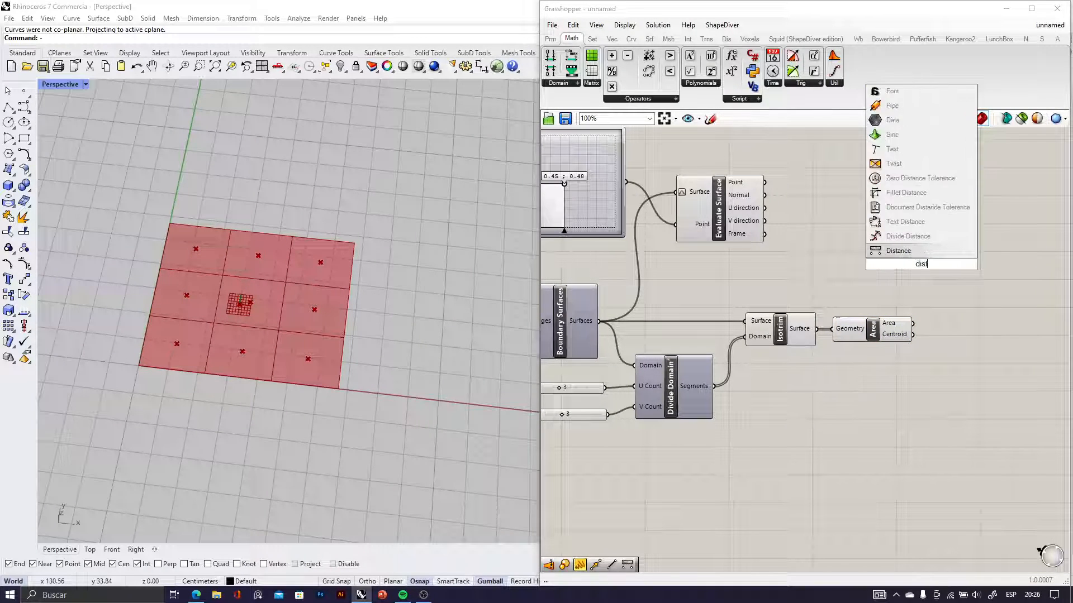
{"action": "type", "text": "ance"}
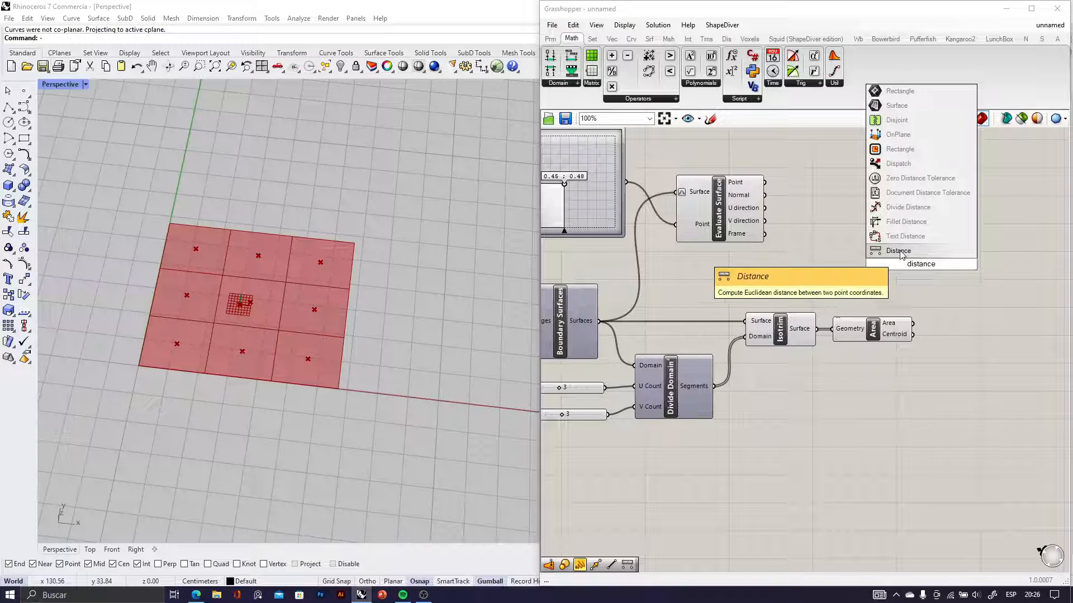
{"action": "key", "text": "Return"}
{"action": "scroll", "coordinate": [823, 270], "scroll_direction": "up", "scroll_amount": 3}
{"action": "scroll", "coordinate": [824, 294], "scroll_direction": "down", "scroll_amount": 3}
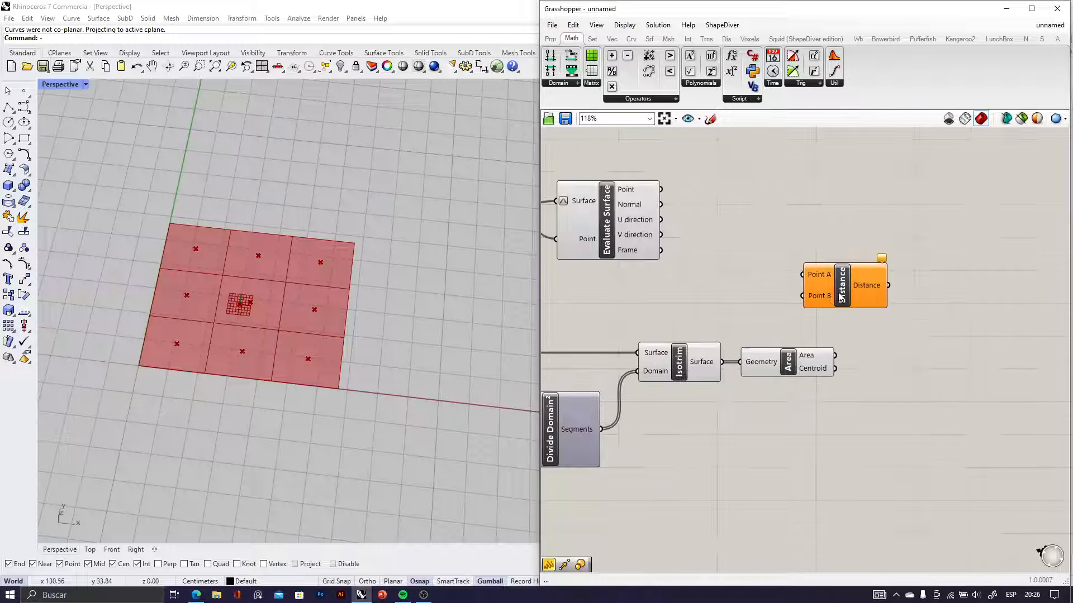
{"action": "left_click_drag", "start_coordinate": [824, 295], "coordinate": [846, 289]}
Connect Evaluate Surface's Point output to Distance's Point A and Area's Centroid output to Point B
{"action": "right_click_drag", "start_coordinate": [608, 202], "coordinate": [780, 272]}
{"action": "scroll", "coordinate": [789, 277], "scroll_direction": "up", "scroll_amount": 3}
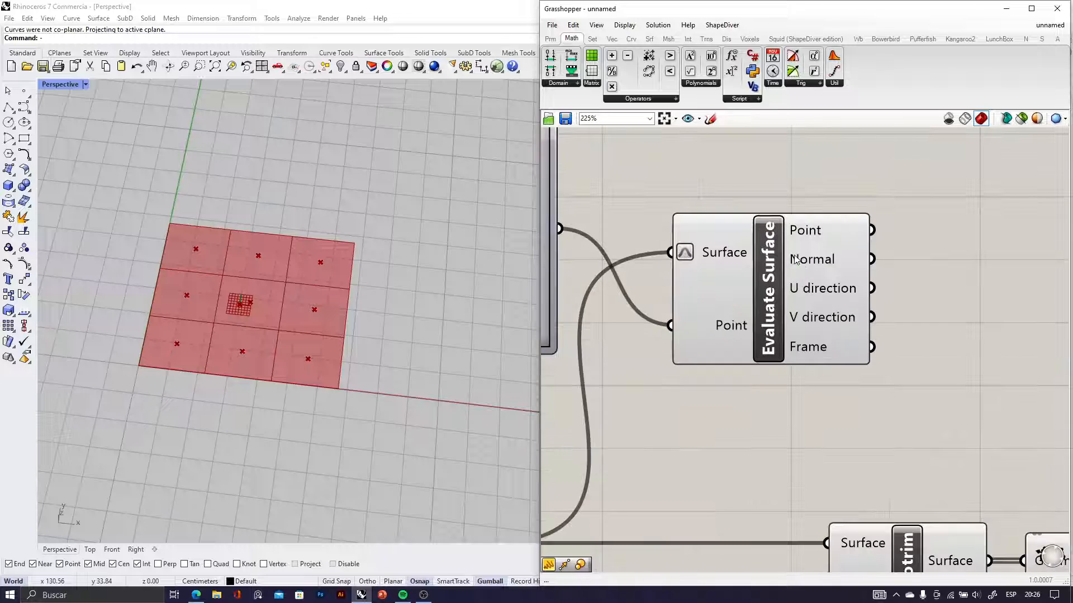
{"action": "left_click", "coordinate": [794, 260]}
{"action": "scroll", "coordinate": [811, 290], "scroll_direction": "down", "scroll_amount": 4}
{"action": "right_click_drag", "start_coordinate": [833, 305], "coordinate": [681, 292]}
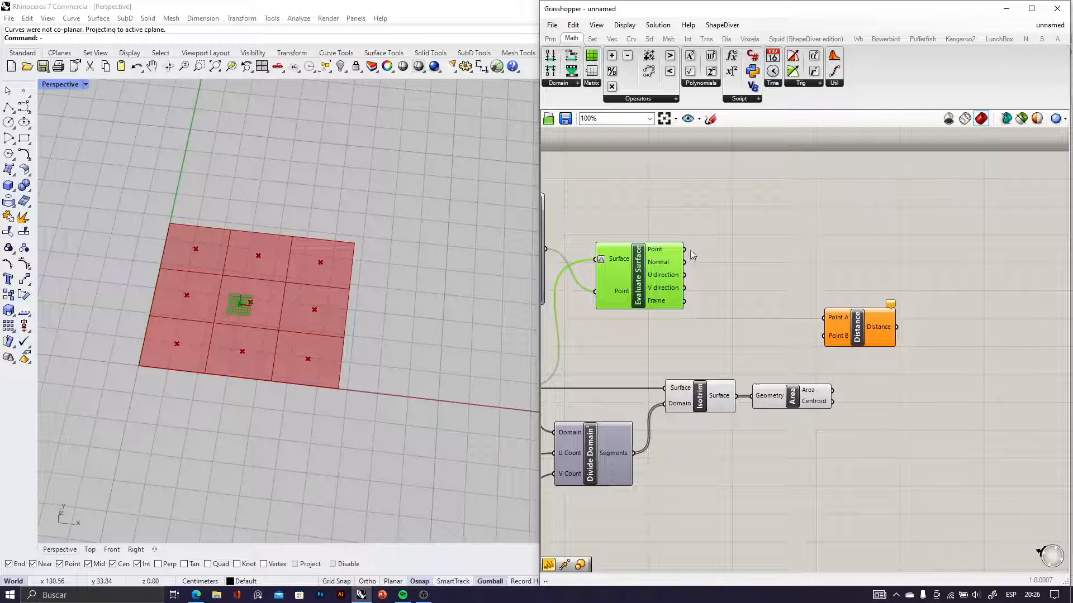
{"action": "left_click_drag", "start_coordinate": [693, 255], "coordinate": [805, 313]}
{"action": "scroll", "coordinate": [853, 403], "scroll_direction": "up", "scroll_amount": 3}
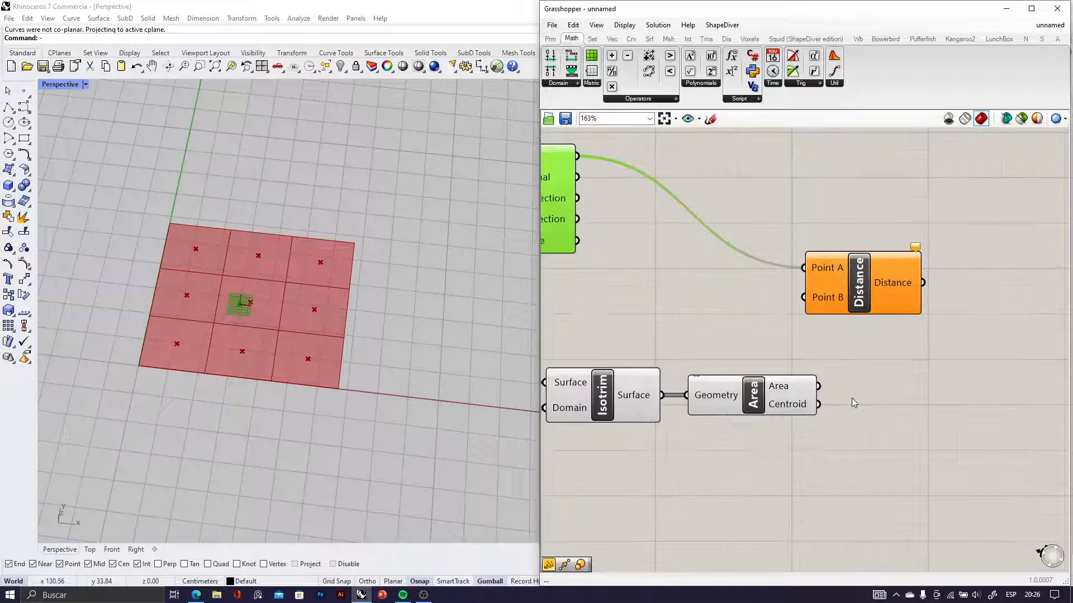
{"action": "left_click", "coordinate": [791, 407]}
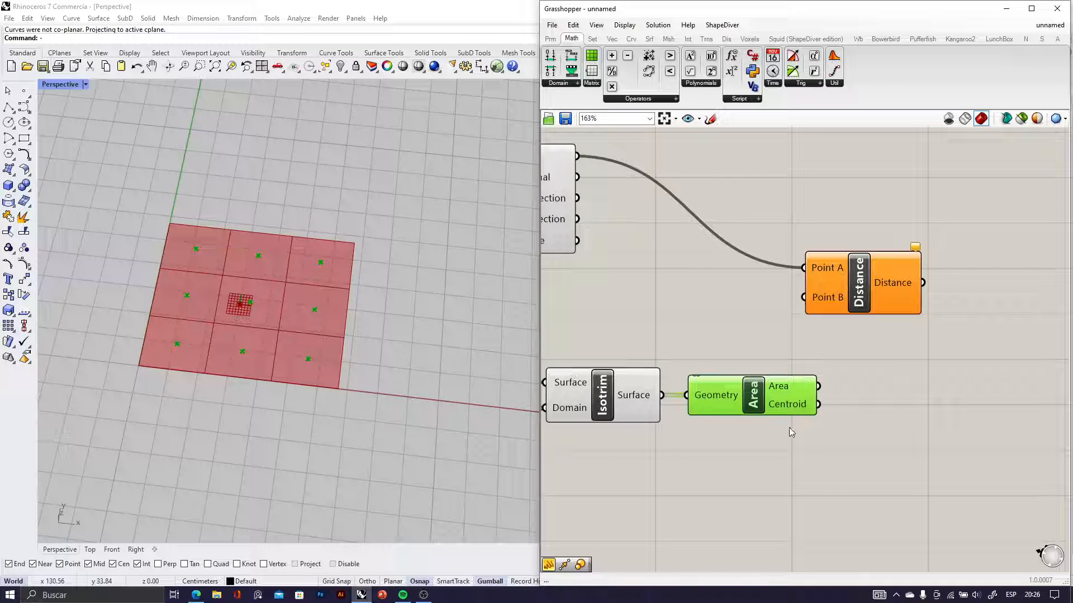
{"action": "left_click_drag", "start_coordinate": [828, 343], "coordinate": [805, 298]}
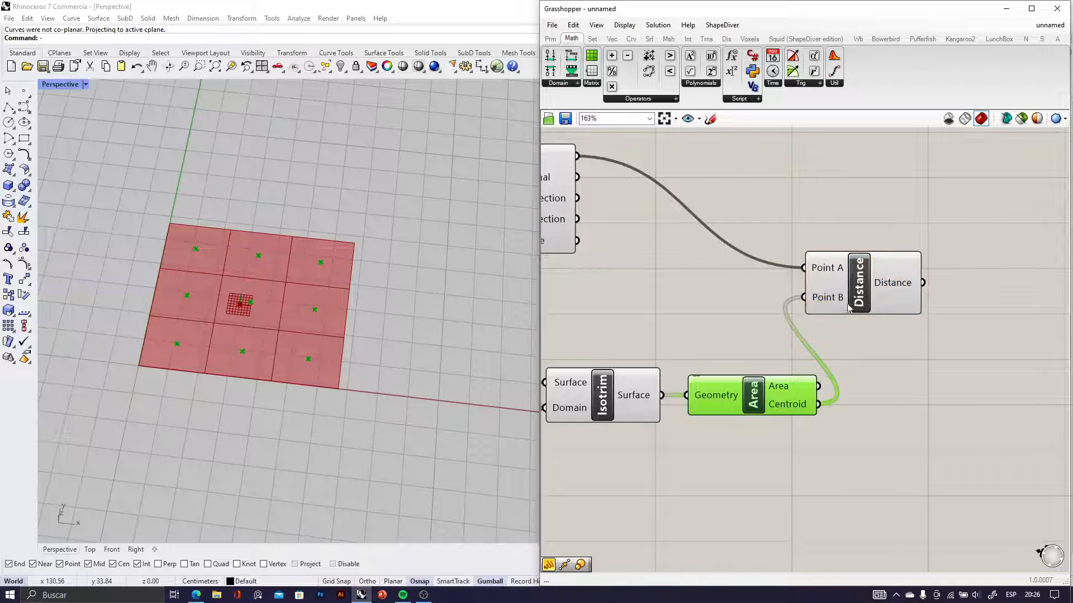
Add a Panel after the Distance component, connect the Distance output to it, and enlarge it to show the whole list
{"action": "scroll", "coordinate": [940, 298], "scroll_direction": "down", "scroll_amount": 4}
{"action": "scroll", "coordinate": [940, 298], "scroll_direction": "up", "scroll_amount": 4}
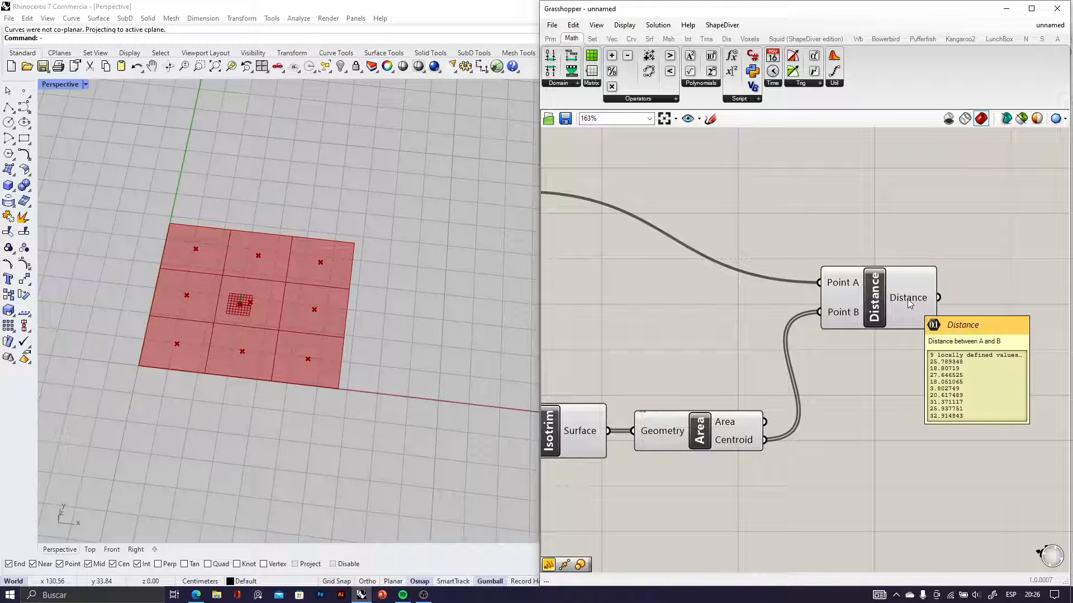
{"action": "right_click_drag", "start_coordinate": [910, 305], "coordinate": [819, 356]}
{"action": "double_click", "coordinate": [819, 355]}
{"action": "type", "text": "panel"}
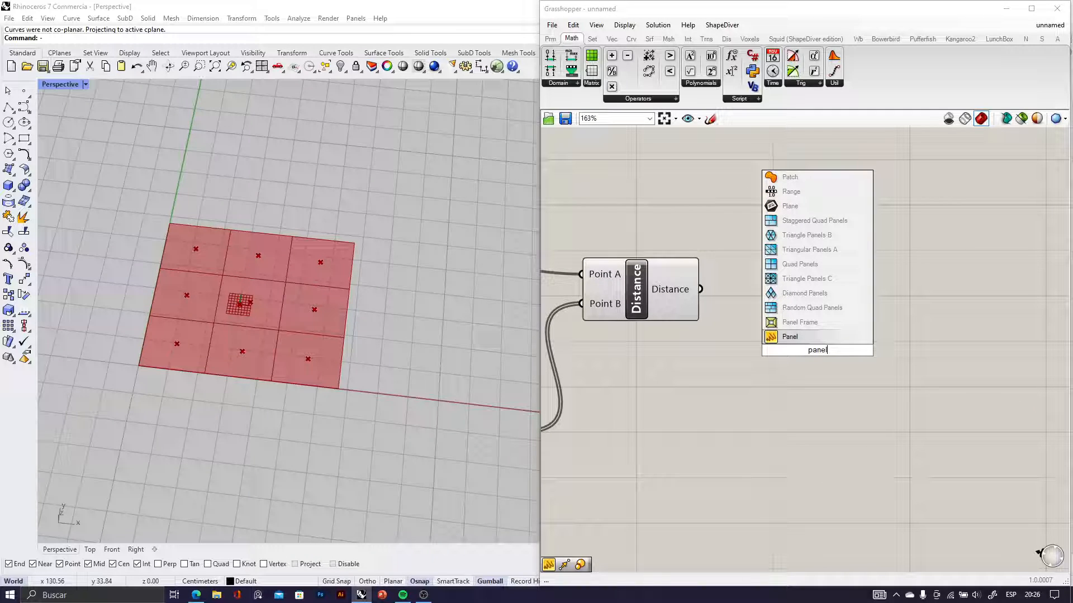
{"action": "left_click", "coordinate": [793, 337]}
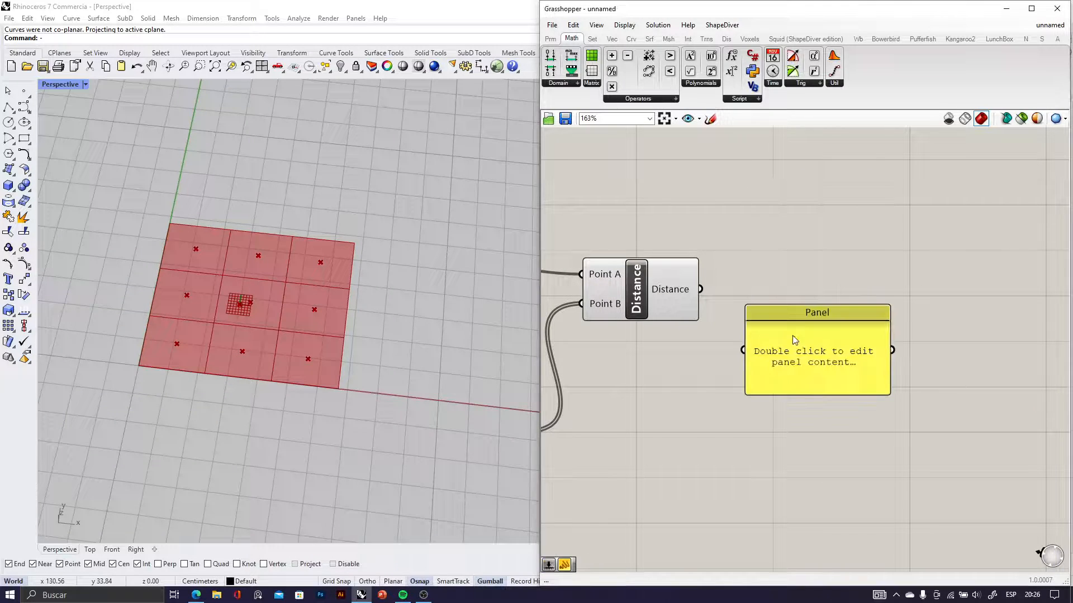
{"action": "left_click_drag", "start_coordinate": [729, 344], "coordinate": [742, 349]}
{"action": "left_click_drag", "start_coordinate": [800, 318], "coordinate": [801, 258]}
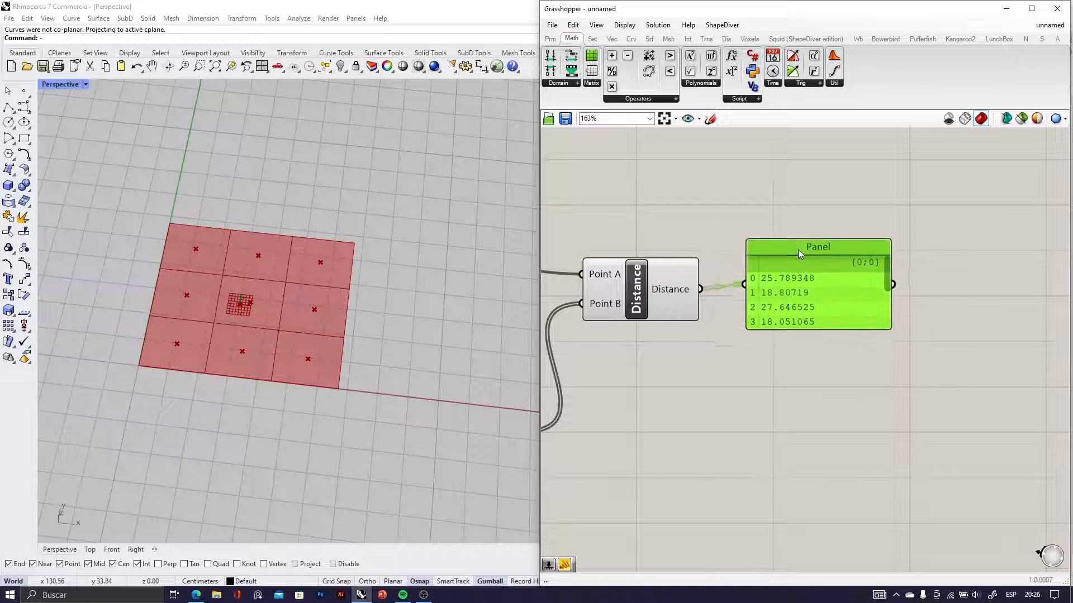
{"action": "mouse_move", "coordinate": [800, 333]}
{"action": "left_mouse_down"}
{"action": "mouse_move", "coordinate": [810, 492]}
{"action": "mouse_move", "coordinate": [812, 414]}
{"action": "mouse_move", "coordinate": [793, 347]}
{"action": "left_mouse_up"}
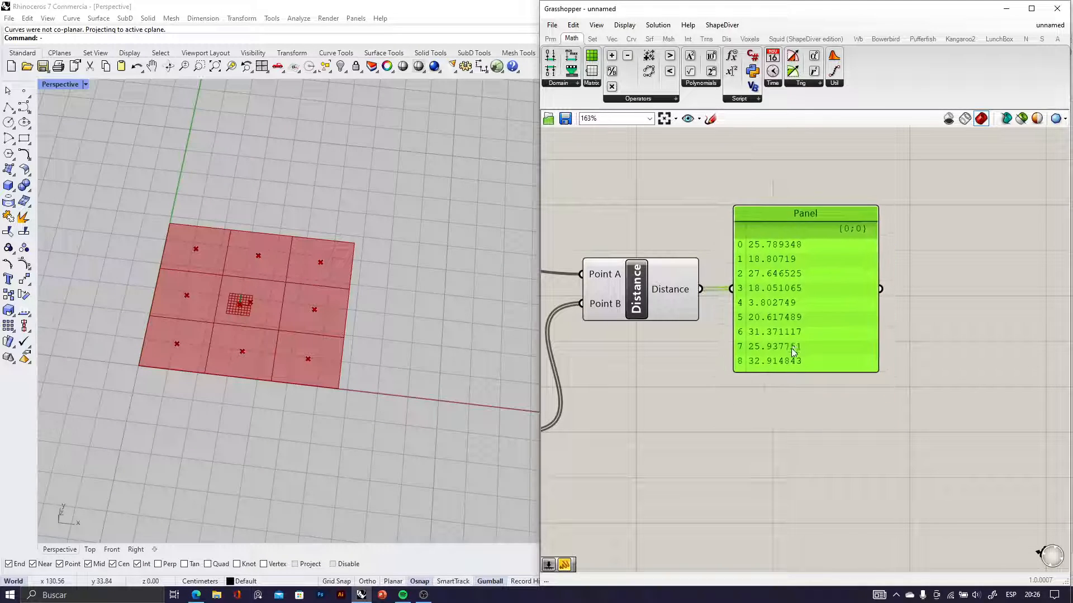
Place the Panel beside the MD Slider and set the slider's point to about 0.55 ; 0.52 while watching the distances
{"action": "scroll", "coordinate": [665, 372], "scroll_direction": "down", "scroll_amount": 4}
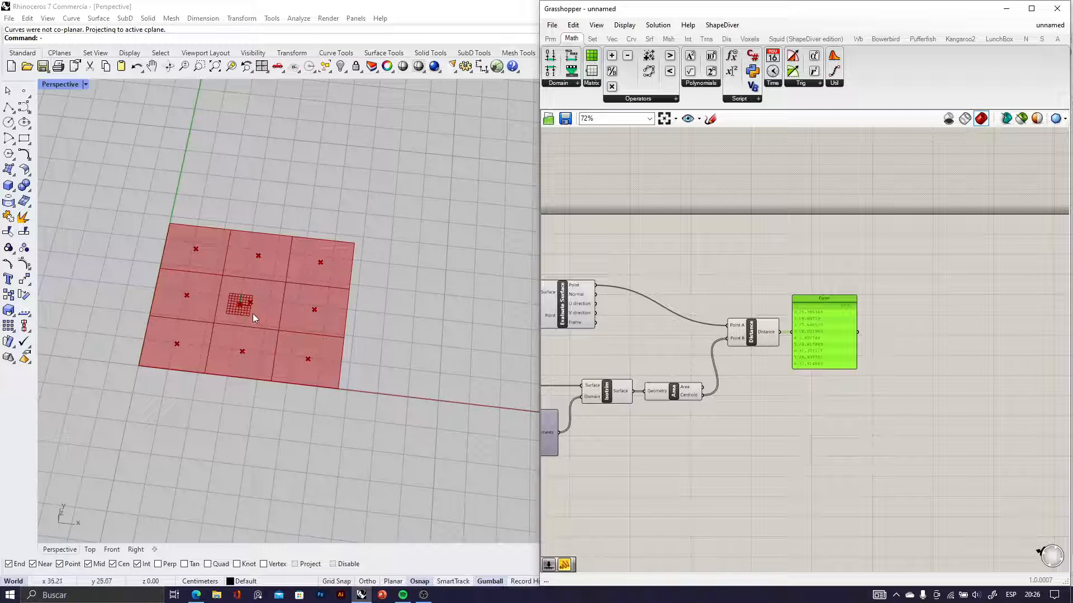
{"action": "right_click_drag", "start_coordinate": [740, 369], "coordinate": [899, 391]}
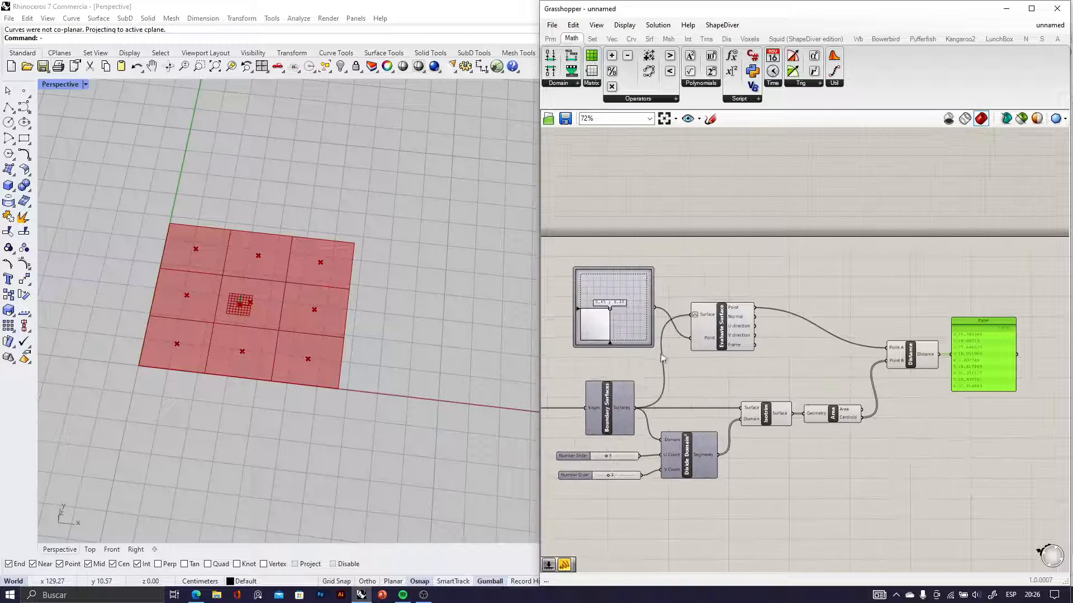
{"action": "left_click_drag", "start_coordinate": [995, 364], "coordinate": [718, 311]}
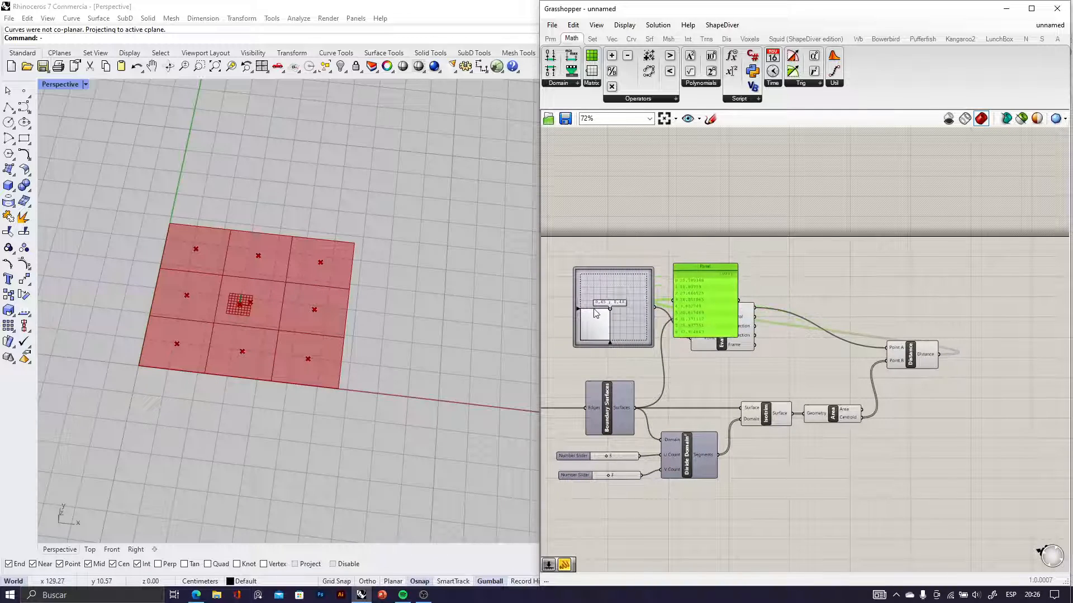
{"action": "scroll", "coordinate": [615, 316], "scroll_direction": "up", "scroll_amount": 5}
{"action": "left_click_drag", "start_coordinate": [621, 301], "coordinate": [596, 344]}
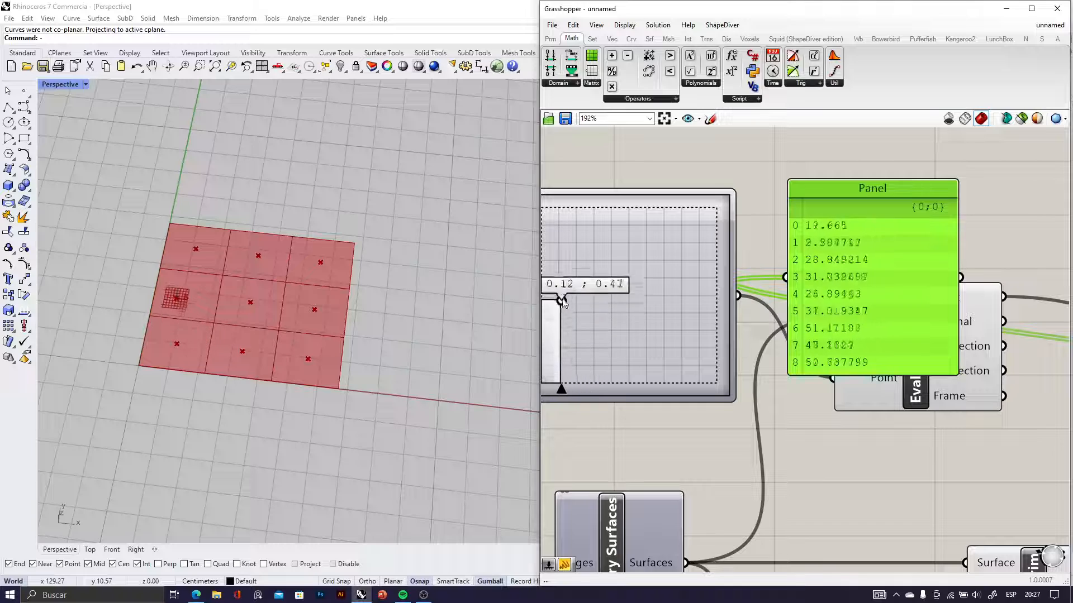
{"action": "left_click_drag", "start_coordinate": [561, 301], "coordinate": [637, 294]}
{"action": "scroll", "coordinate": [638, 295], "scroll_direction": "down", "scroll_amount": 4}
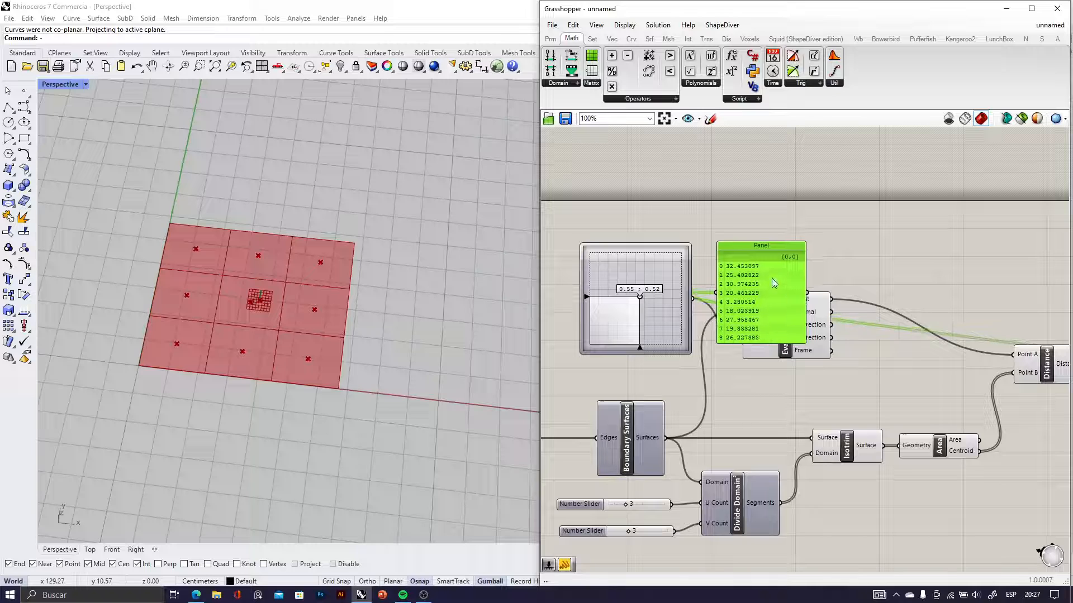
Delete the Panel that lists the distances and return to the Distance component
{"action": "key", "text": "Delete"}
{"action": "scroll", "coordinate": [772, 278], "scroll_direction": "down", "scroll_amount": 5}
{"action": "right_click_drag", "start_coordinate": [852, 323], "coordinate": [774, 337]}
{"action": "scroll", "coordinate": [817, 335], "scroll_direction": "up", "scroll_amount": 6}
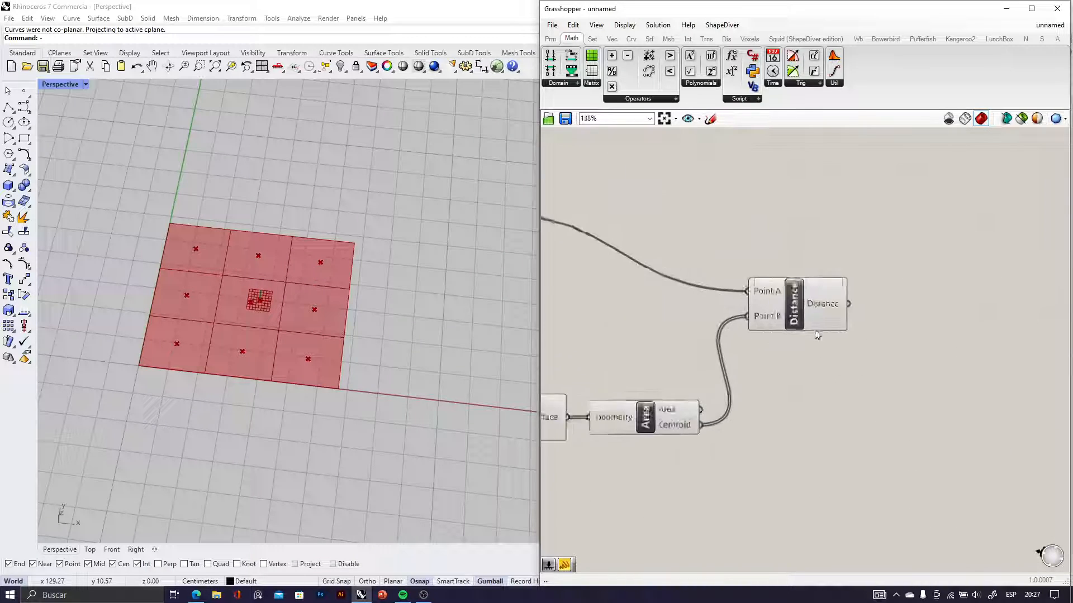
{"action": "left_click", "coordinate": [816, 327]}
{"action": "scroll", "coordinate": [862, 342], "scroll_direction": "down", "scroll_amount": 3}
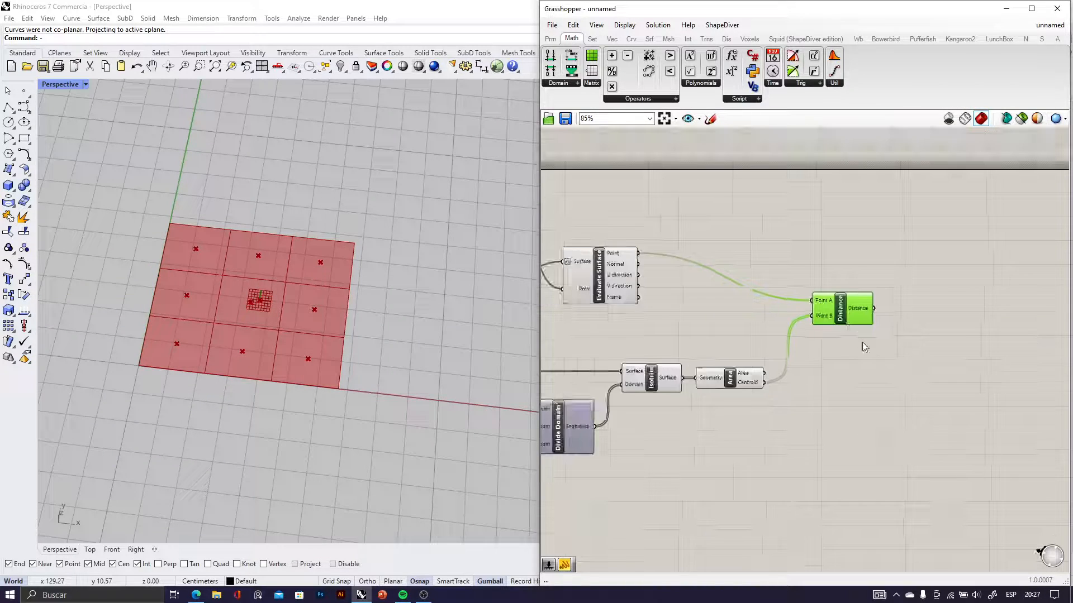
Add a Scale component below the Distance component and inspect its inputs
{"action": "left_click", "coordinate": [890, 390]}
{"action": "double_click", "coordinate": [890, 390]}
{"action": "type", "text": "sca"}
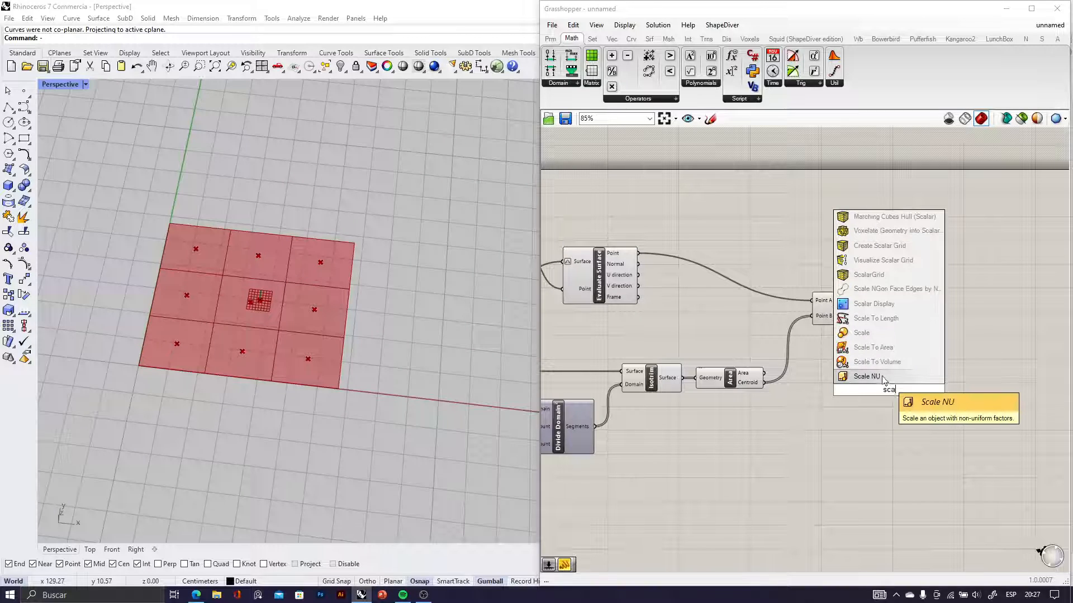
{"action": "left_click", "coordinate": [865, 333]}
{"action": "scroll", "coordinate": [851, 358], "scroll_direction": "up", "scroll_amount": 8}
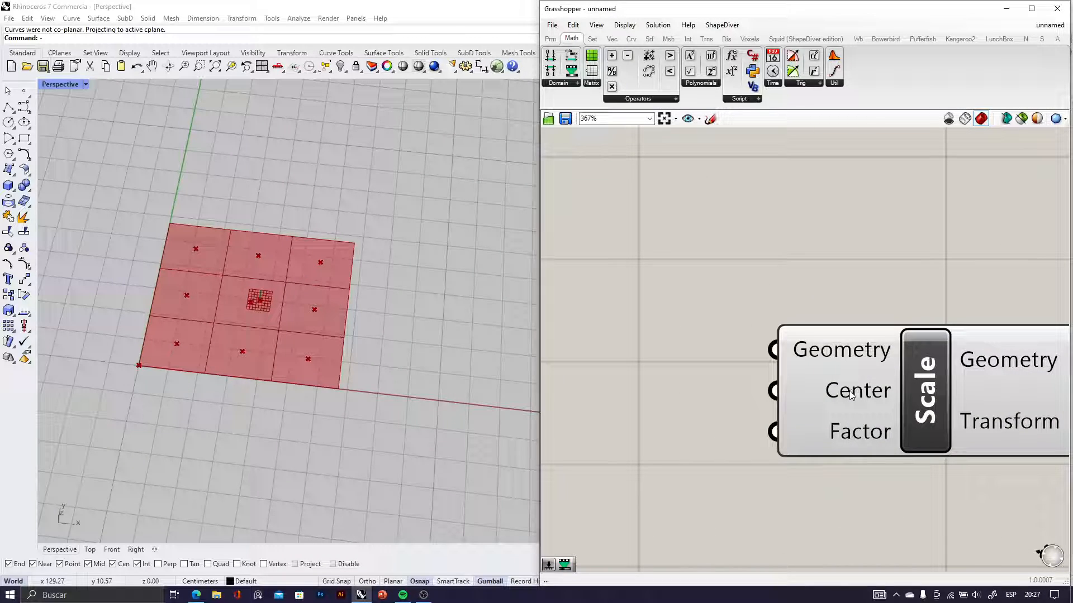
{"action": "scroll", "coordinate": [854, 435], "scroll_direction": "down", "scroll_amount": 5}
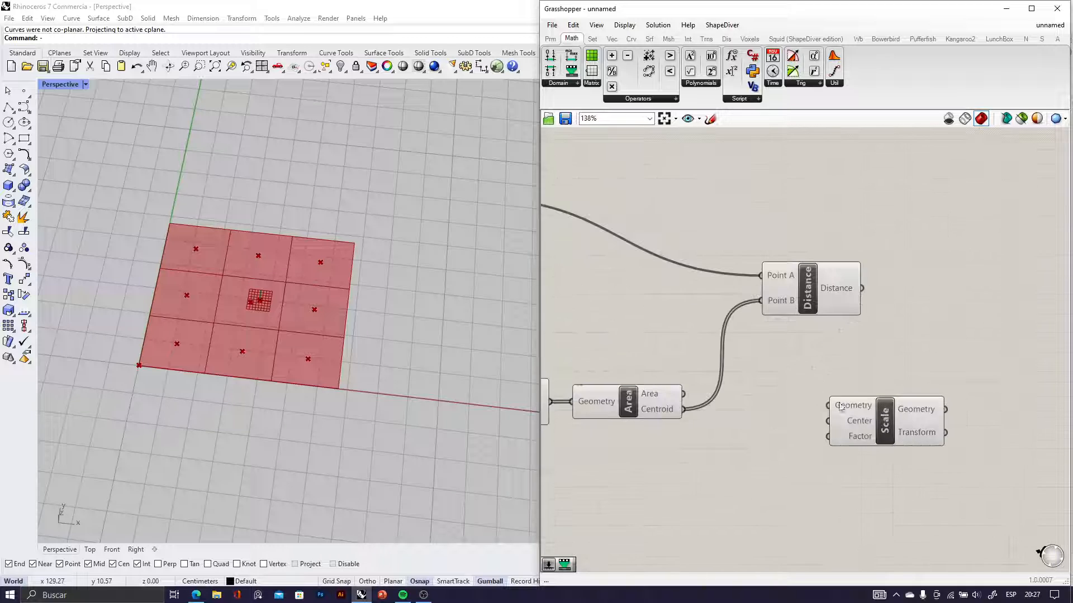
Connect Isotrim's Surface output to Scale's Geometry input and Area's Centroid output to its Center input
{"action": "right_click_drag", "start_coordinate": [641, 445], "coordinate": [784, 376]}
{"action": "left_click", "coordinate": [646, 333]}
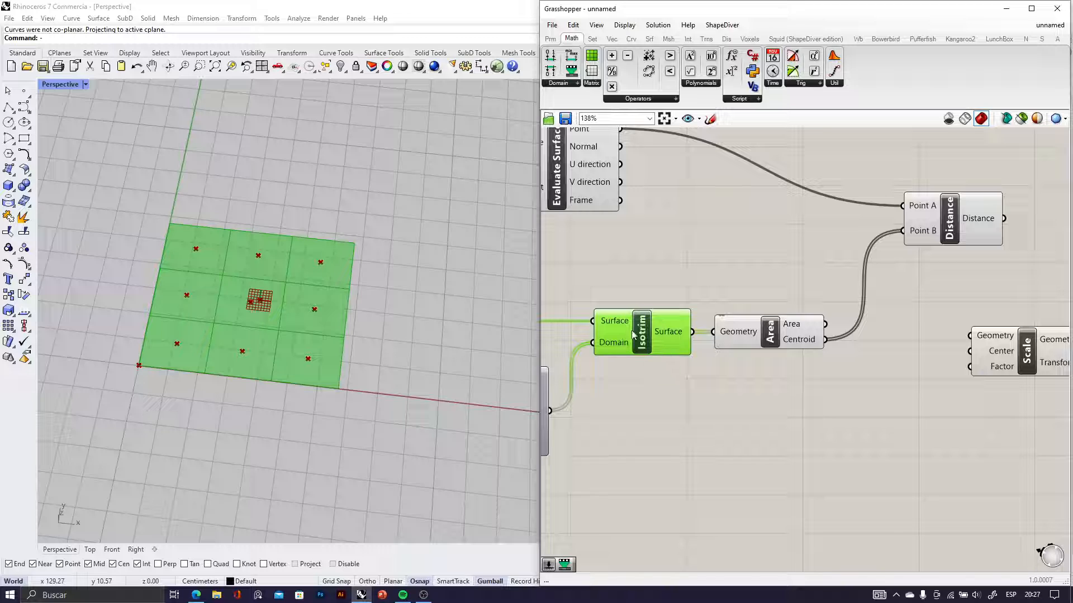
{"action": "left_click_drag", "start_coordinate": [693, 334], "coordinate": [991, 330]}
{"action": "right_click_drag", "start_coordinate": [987, 303], "coordinate": [866, 326]}
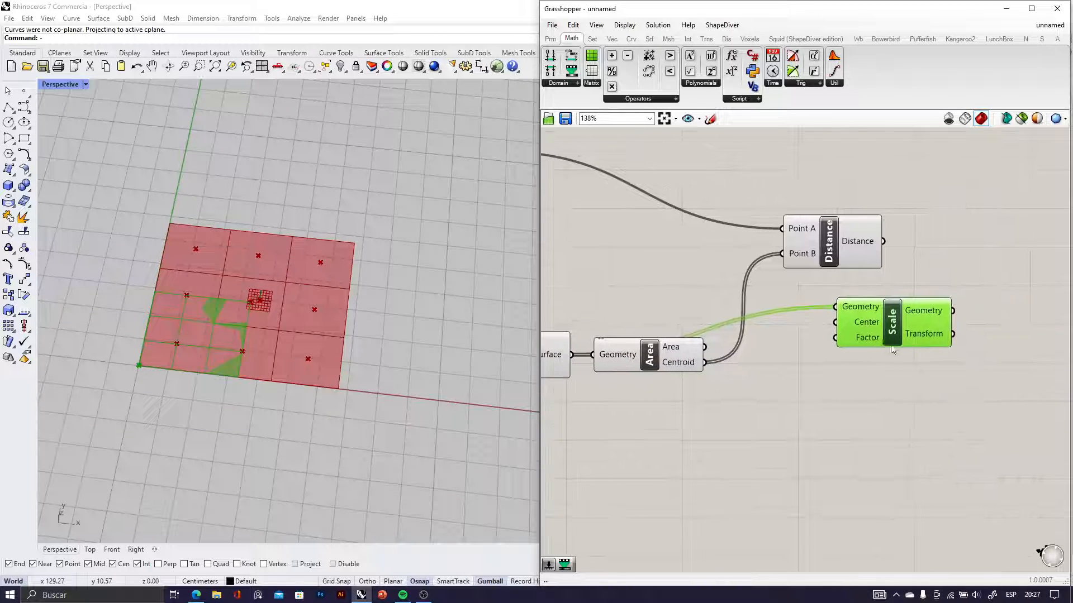
{"action": "left_click_drag", "start_coordinate": [843, 357], "coordinate": [875, 357]}
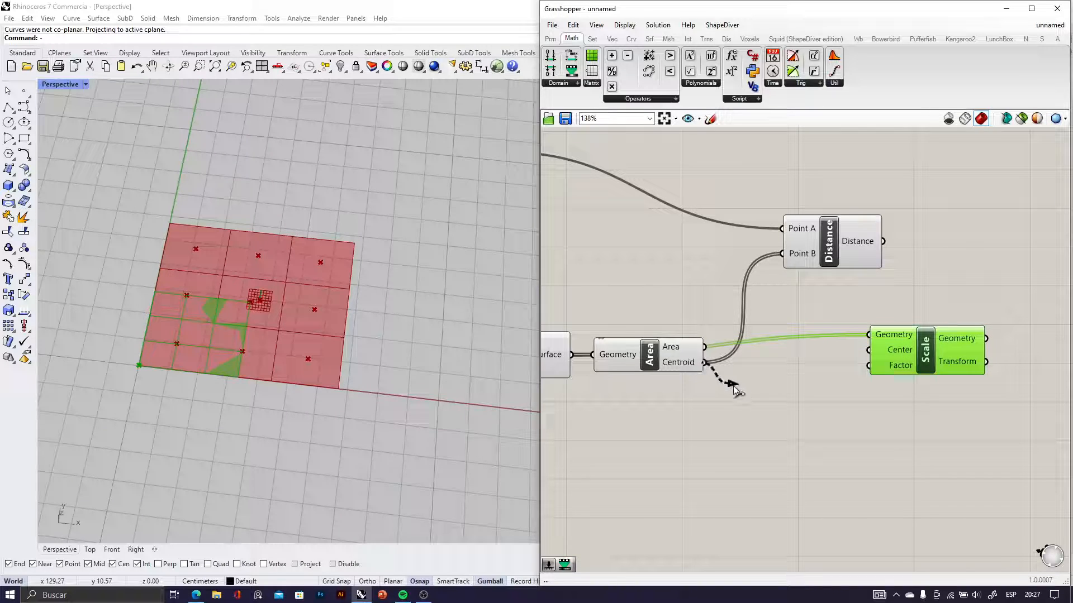
{"action": "left_click_drag", "start_coordinate": [735, 389], "coordinate": [907, 384]}
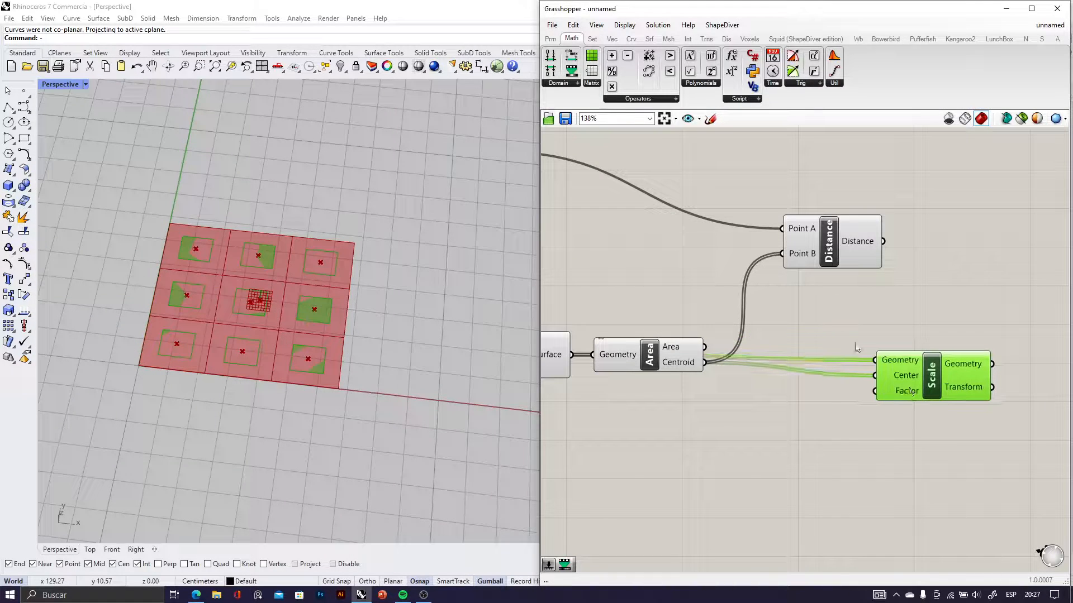
Connect the Distance output to Scale's Factor input and check the scaled surfaces in the Perspective viewport
{"action": "left_click", "coordinate": [825, 258]}
{"action": "right_click_drag", "start_coordinate": [884, 301], "coordinate": [688, 273]}
{"action": "left_click_drag", "start_coordinate": [729, 358], "coordinate": [842, 357]}
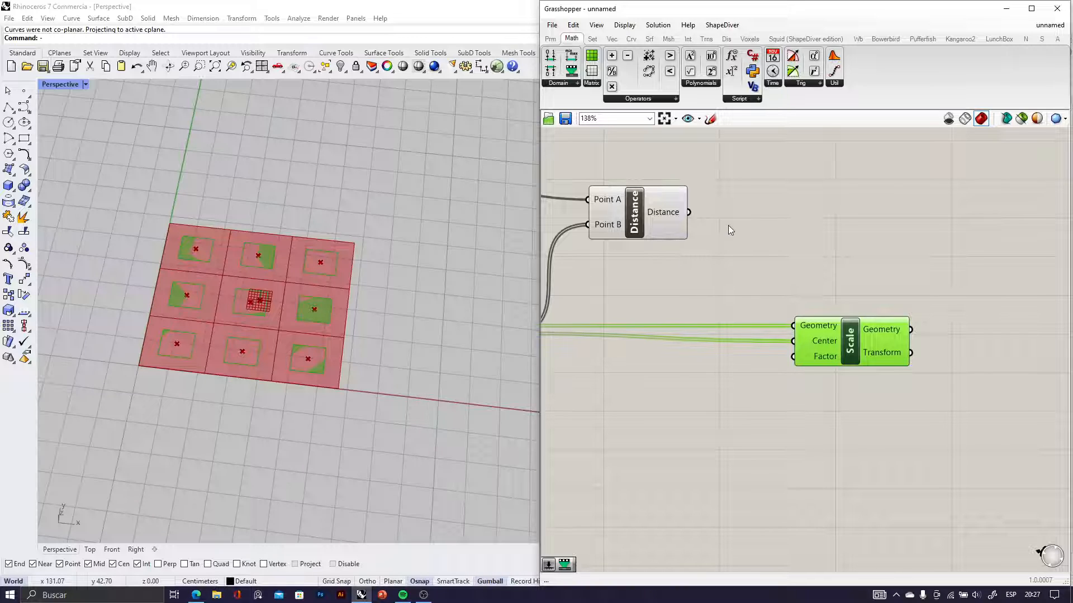
{"action": "left_click_drag", "start_coordinate": [742, 288], "coordinate": [794, 356]}
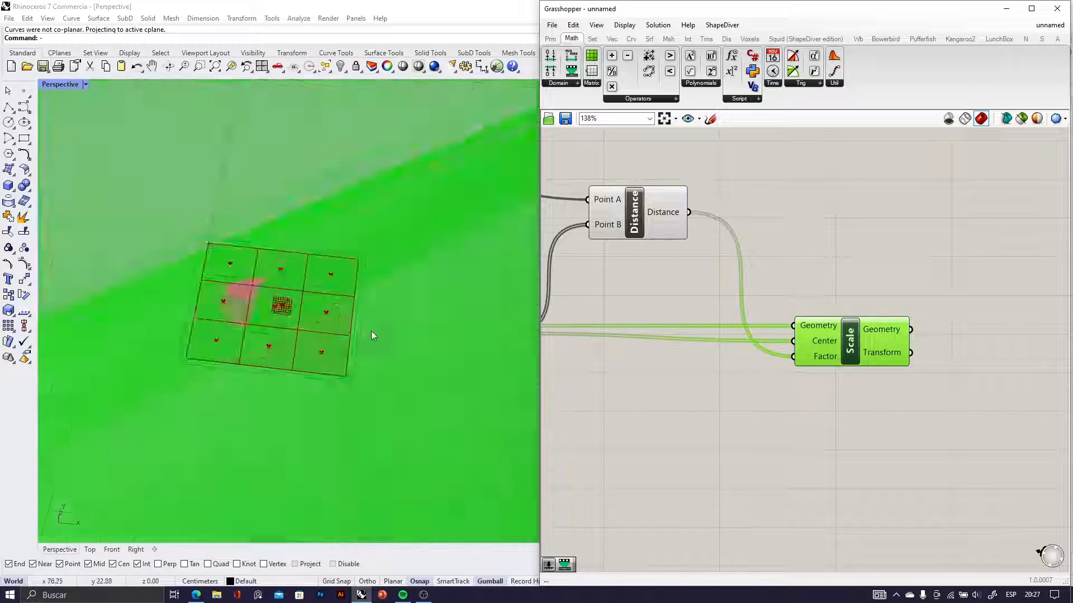
{"action": "scroll", "coordinate": [371, 331], "scroll_direction": "down", "scroll_amount": 5}
{"action": "scroll", "coordinate": [293, 313], "scroll_direction": "up", "scroll_amount": 4}
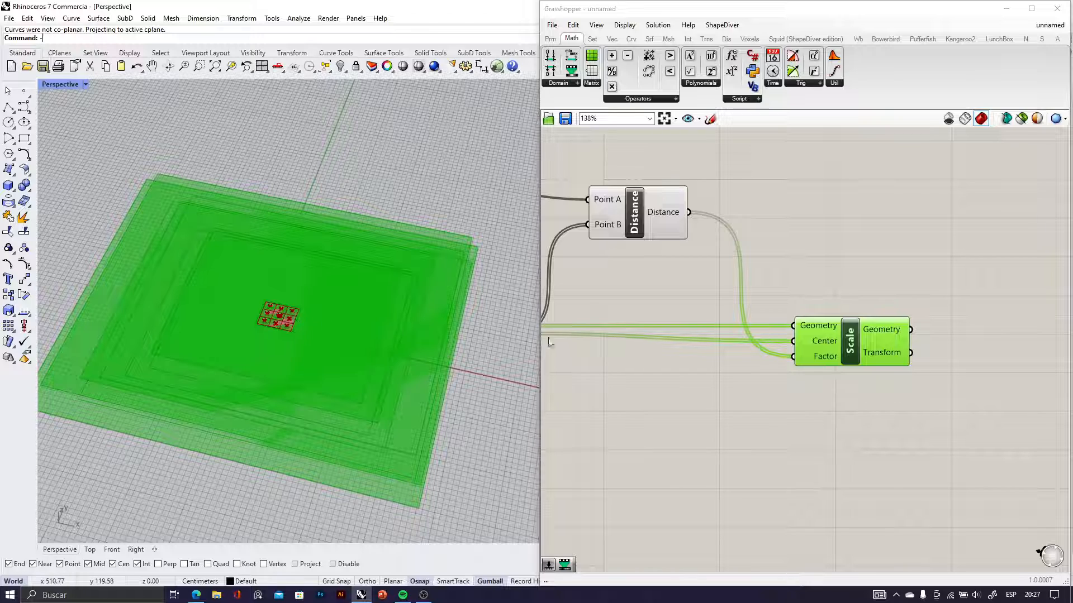
Add a Remap Numbers component below Scale and connect the Distance output to its Value input
{"action": "left_click_drag", "start_coordinate": [665, 231], "coordinate": [607, 247]}
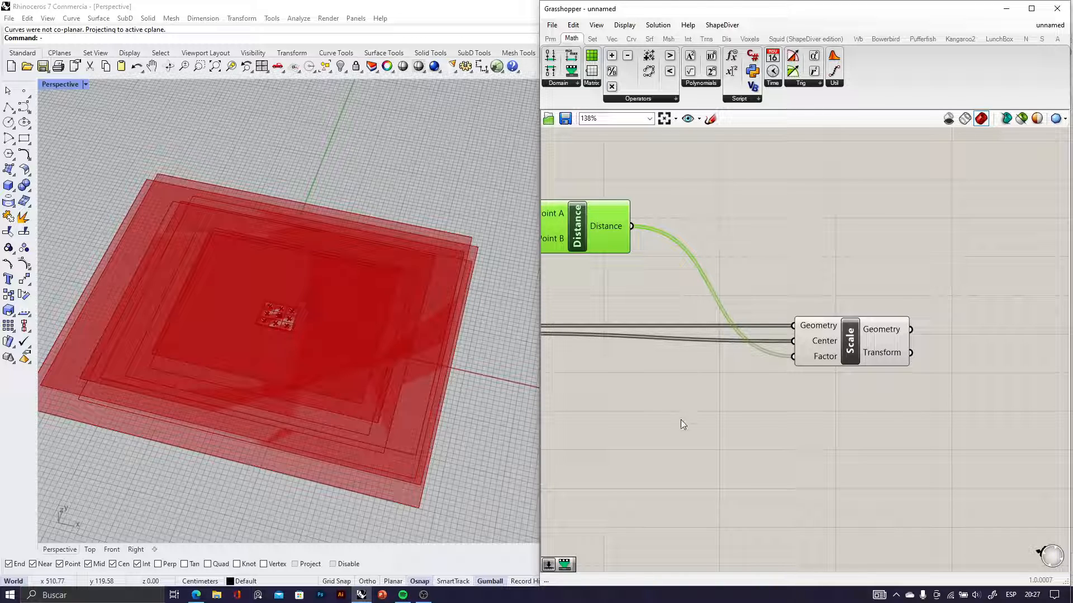
{"action": "double_click", "coordinate": [692, 430]}
{"action": "type", "text": "remap"}
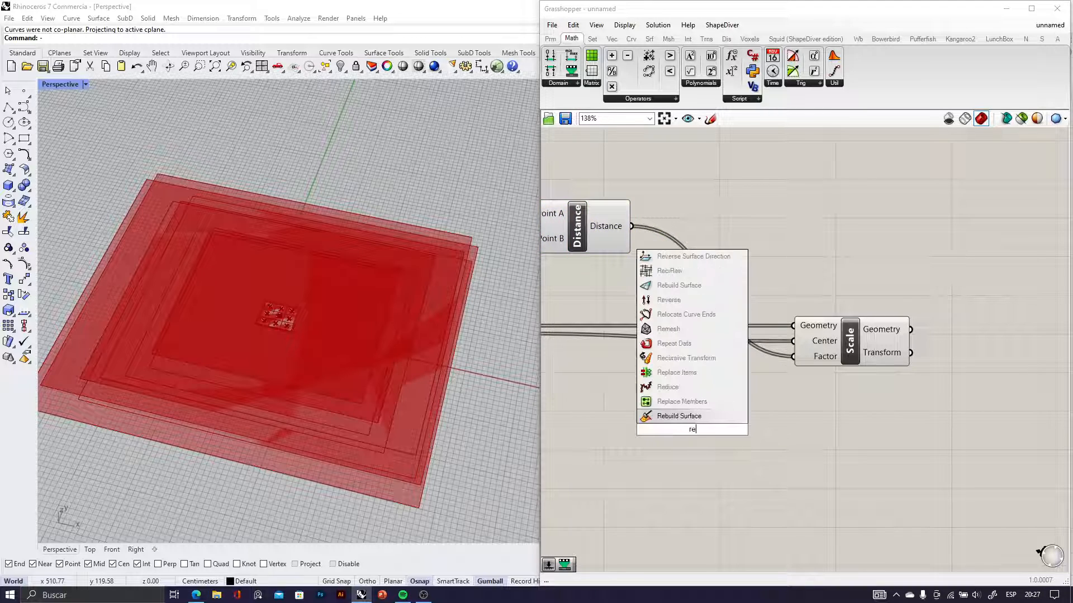
{"action": "key", "text": "Return"}
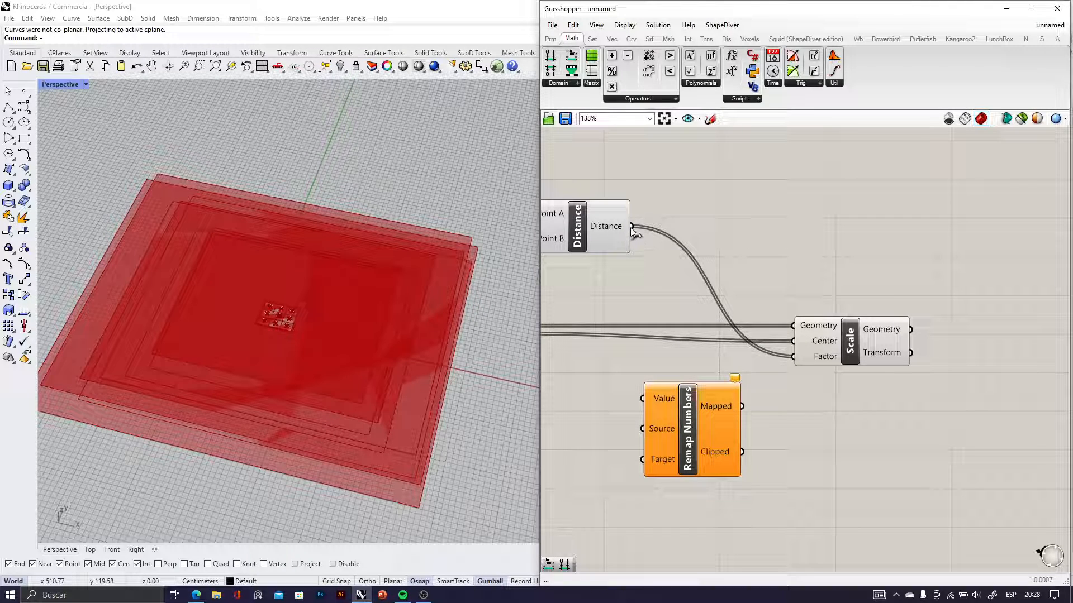
{"action": "left_click_drag", "start_coordinate": [631, 227], "coordinate": [726, 414]}
{"action": "right_click_drag", "start_coordinate": [631, 443], "coordinate": [697, 419]}
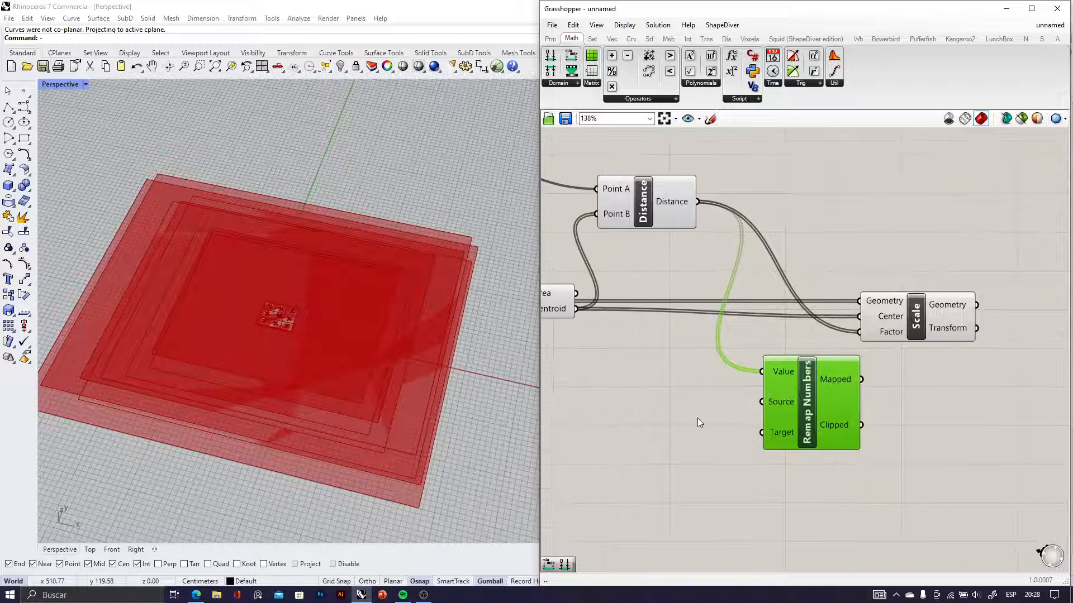
Add a Bounds component, feed its Numbers input from Distance, and connect its Domain output to Remap Numbers' Source input
{"action": "double_click", "coordinate": [709, 402]}
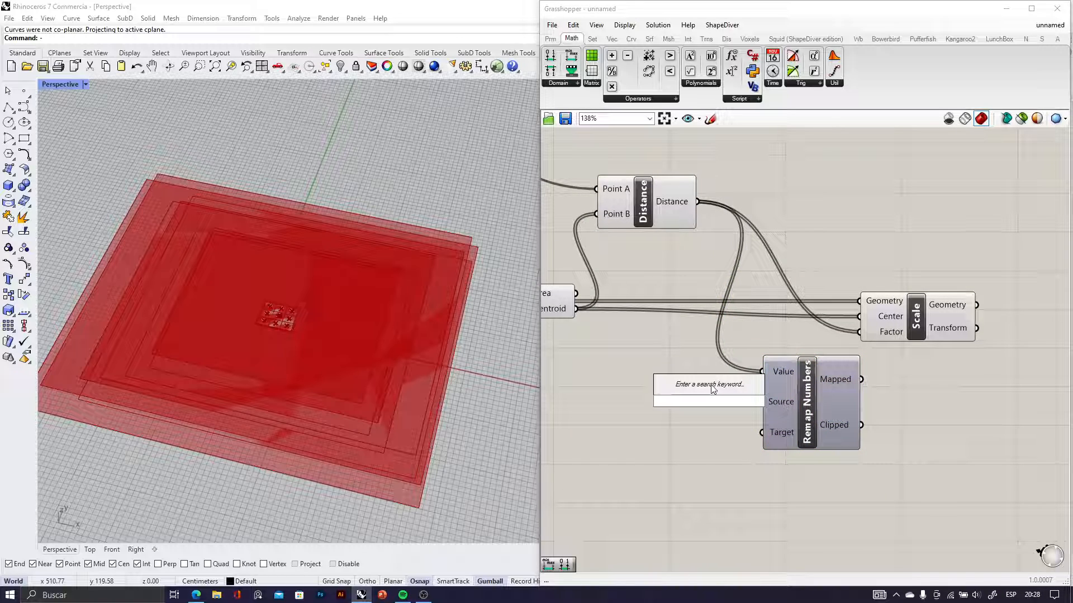
{"action": "type", "text": "bound"}
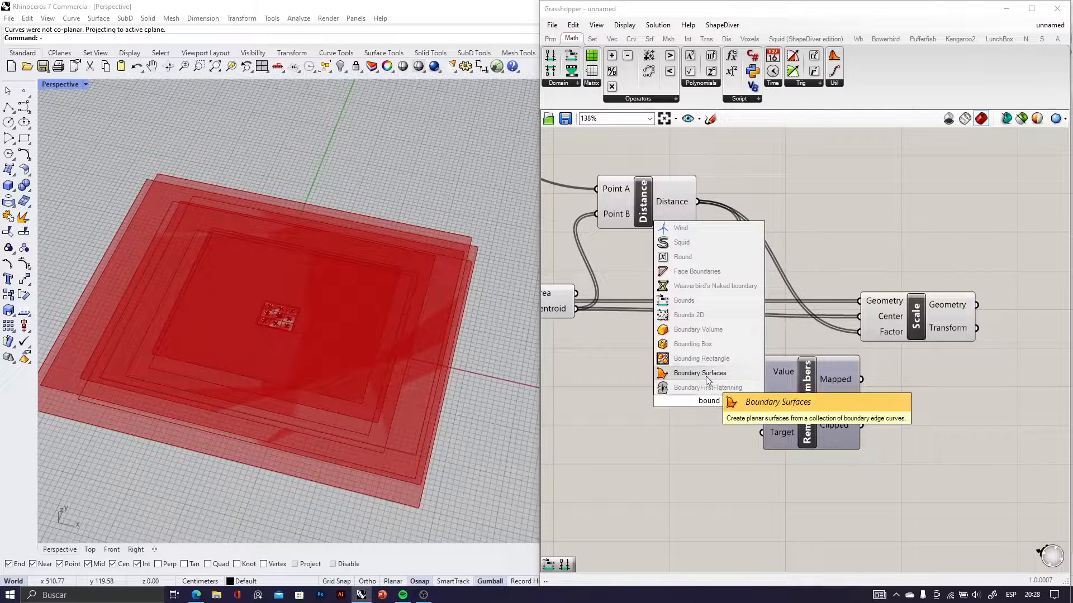
{"action": "left_click", "coordinate": [690, 300]}
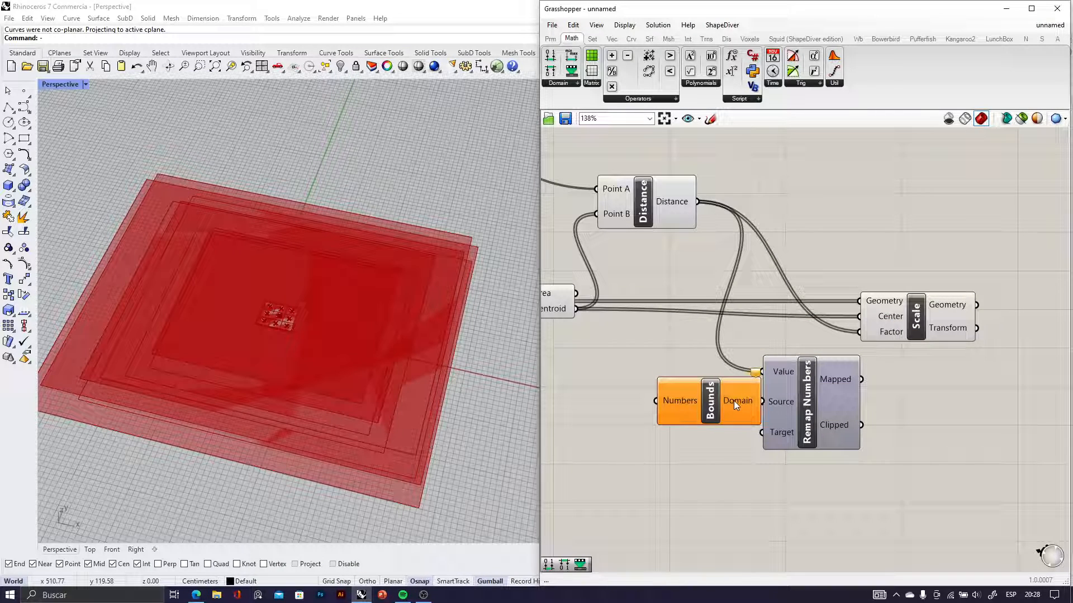
{"action": "left_click_drag", "start_coordinate": [698, 210], "coordinate": [765, 407]}
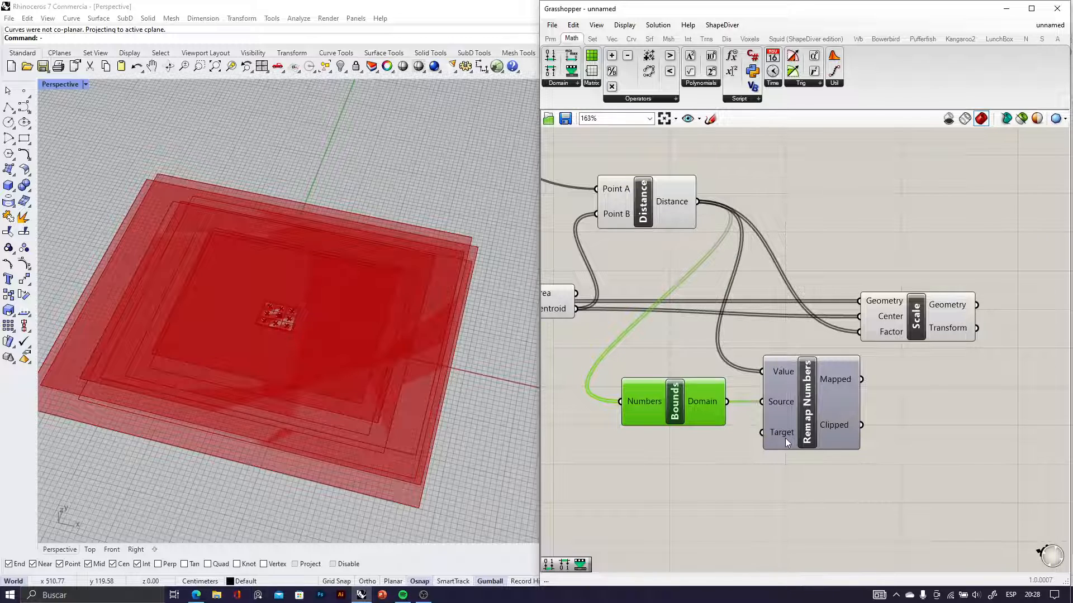
Add a Construct Domain component below Bounds and connect its Domain output to Remap Numbers' Target input
{"action": "scroll", "coordinate": [786, 438], "scroll_direction": "up", "scroll_amount": 3}
{"action": "scroll", "coordinate": [768, 422], "scroll_direction": "down", "scroll_amount": 2}
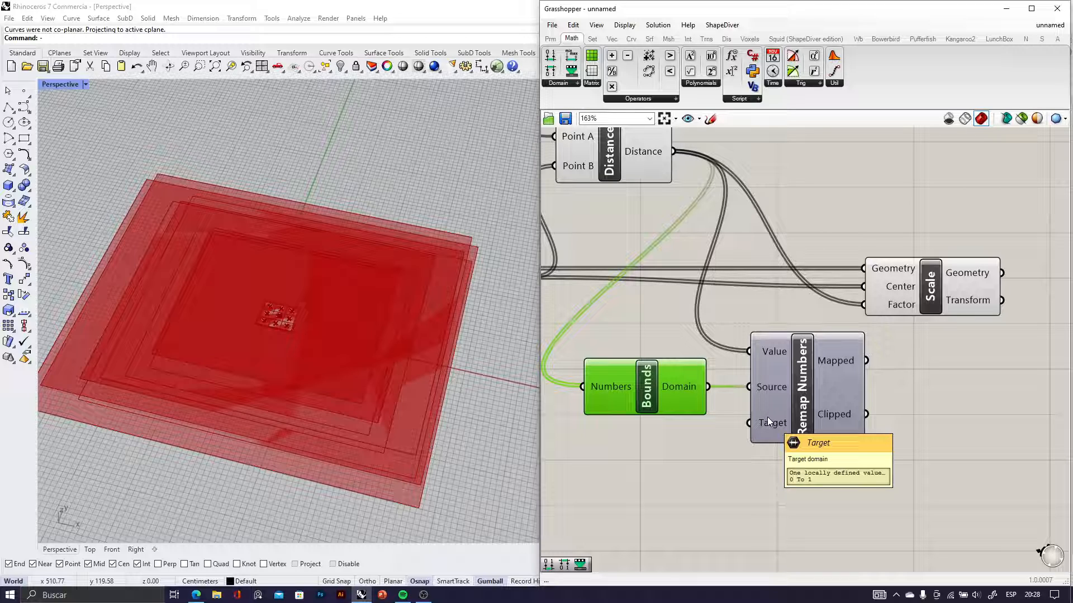
{"action": "double_click", "coordinate": [622, 487]}
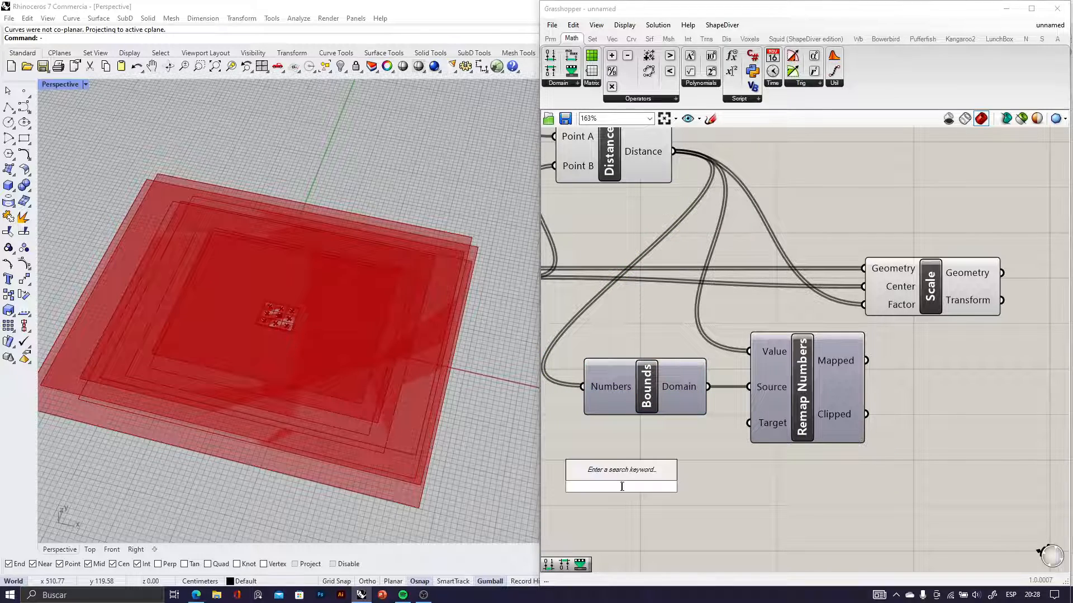
{"action": "type", "text": "construct doma"}
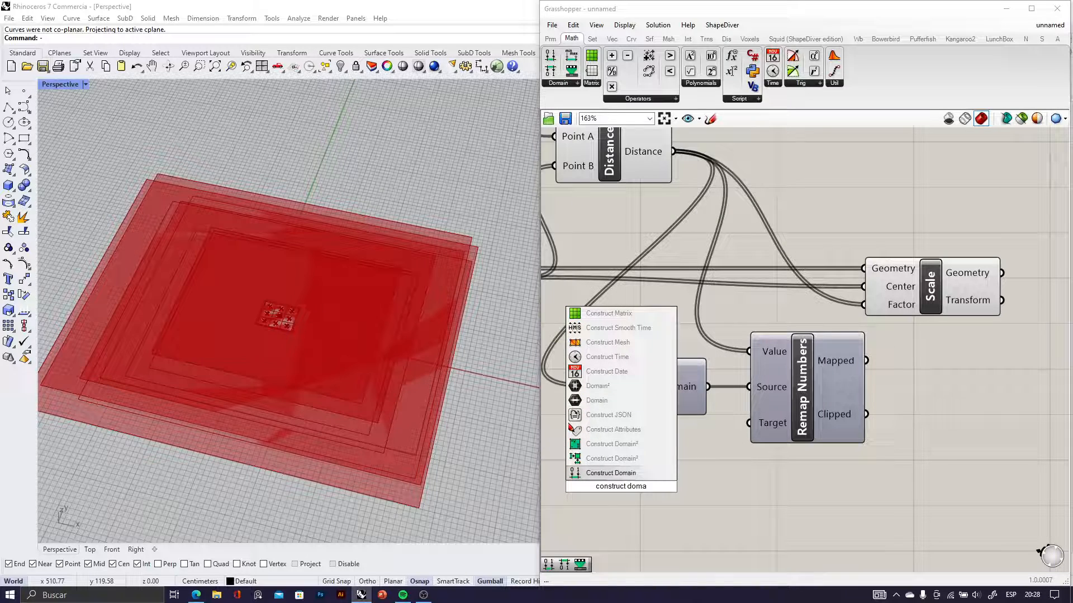
{"action": "left_click", "coordinate": [615, 475]}
{"action": "left_click_drag", "start_coordinate": [774, 416], "coordinate": [752, 438]}
{"action": "scroll", "coordinate": [875, 393], "scroll_direction": "down", "scroll_amount": 3}
{"action": "scroll", "coordinate": [737, 447], "scroll_direction": "up", "scroll_amount": 3}
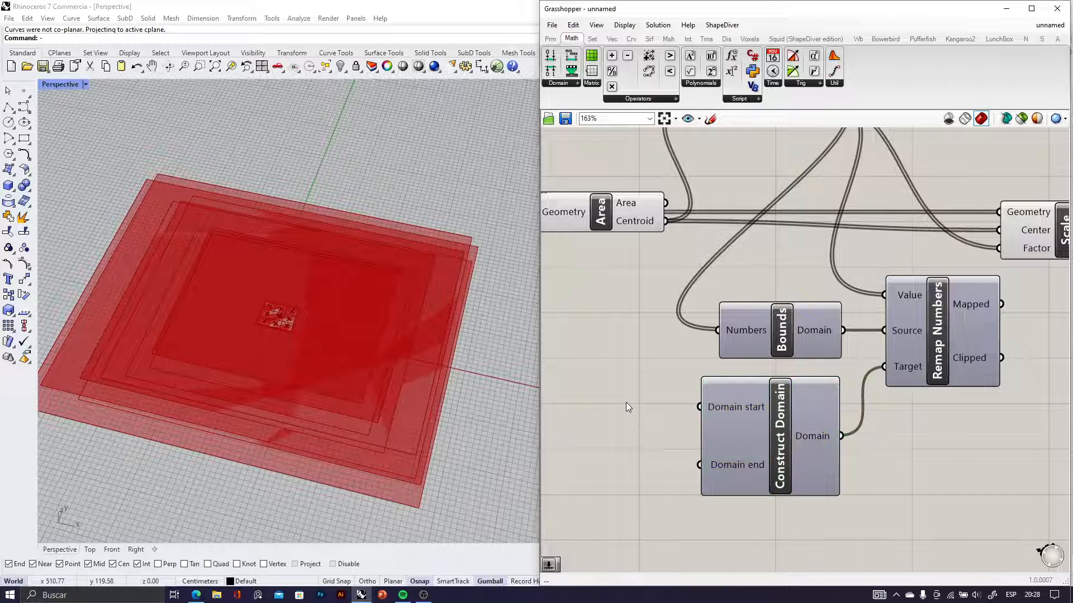
Add a Number Slider with a maximum of 1.00, set it to 0.32, and connect it to Construct Domain's Domain start input
{"action": "double_click", "coordinate": [626, 402]}
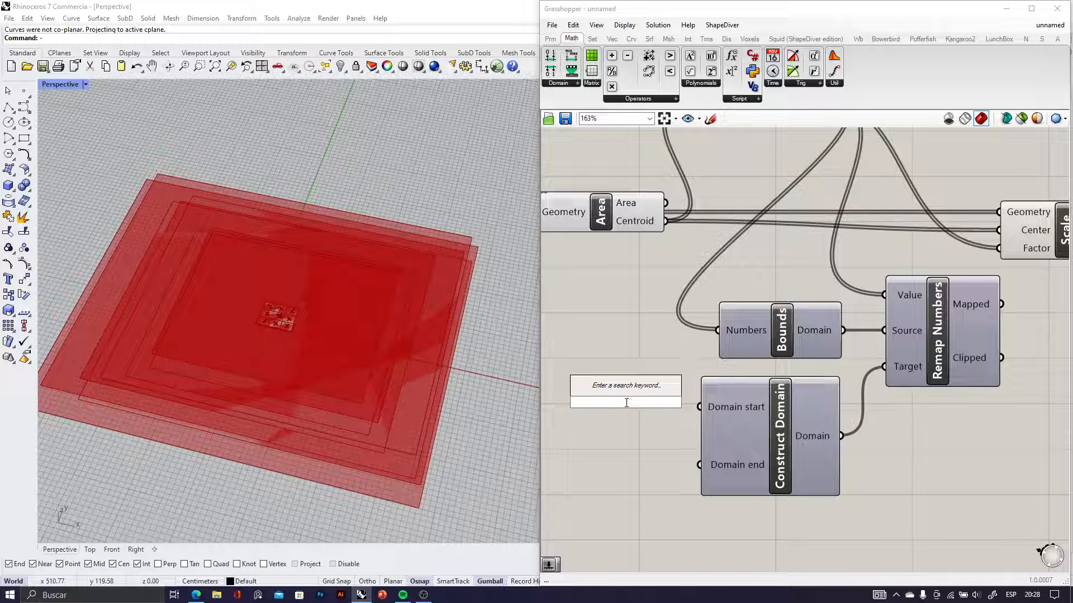
{"action": "type", "text": "1"}
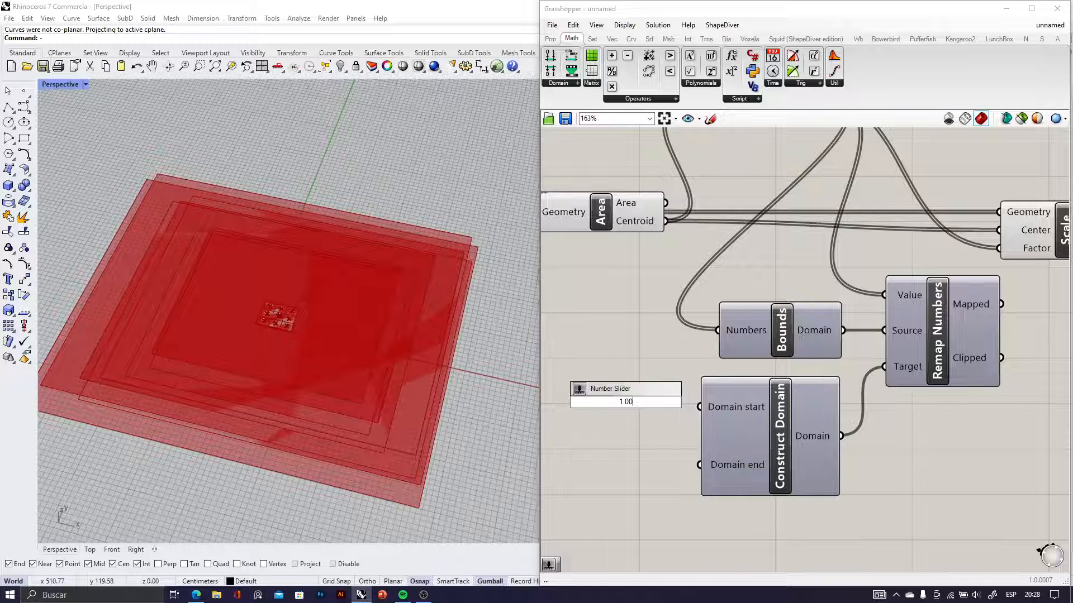
{"action": "left_click", "coordinate": [624, 391]}
{"action": "right_click_drag", "start_coordinate": [634, 405], "coordinate": [667, 401]}
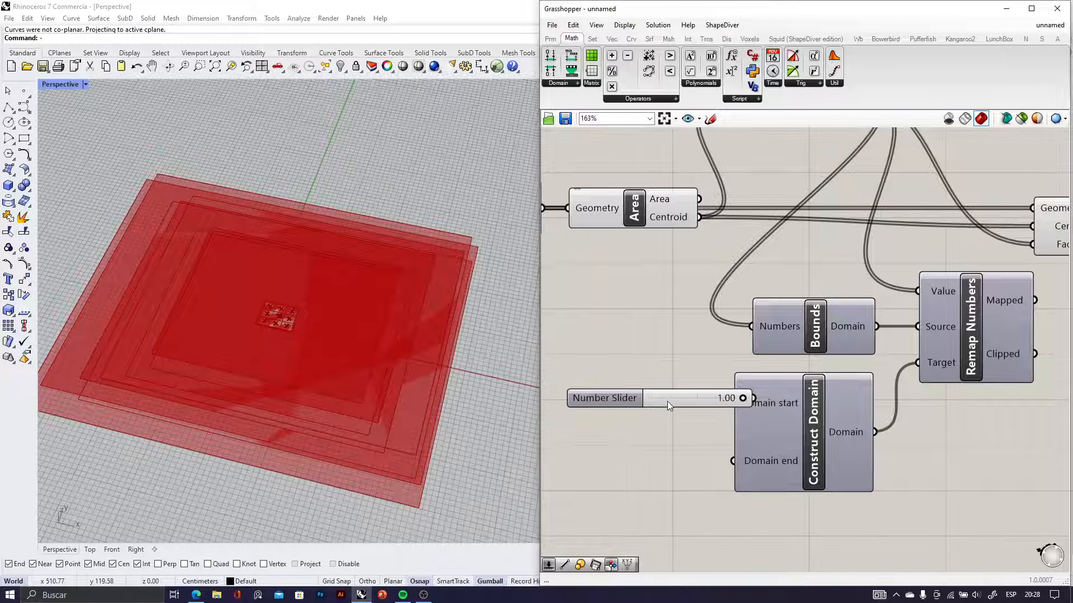
{"action": "left_click_drag", "start_coordinate": [667, 402], "coordinate": [611, 398]}
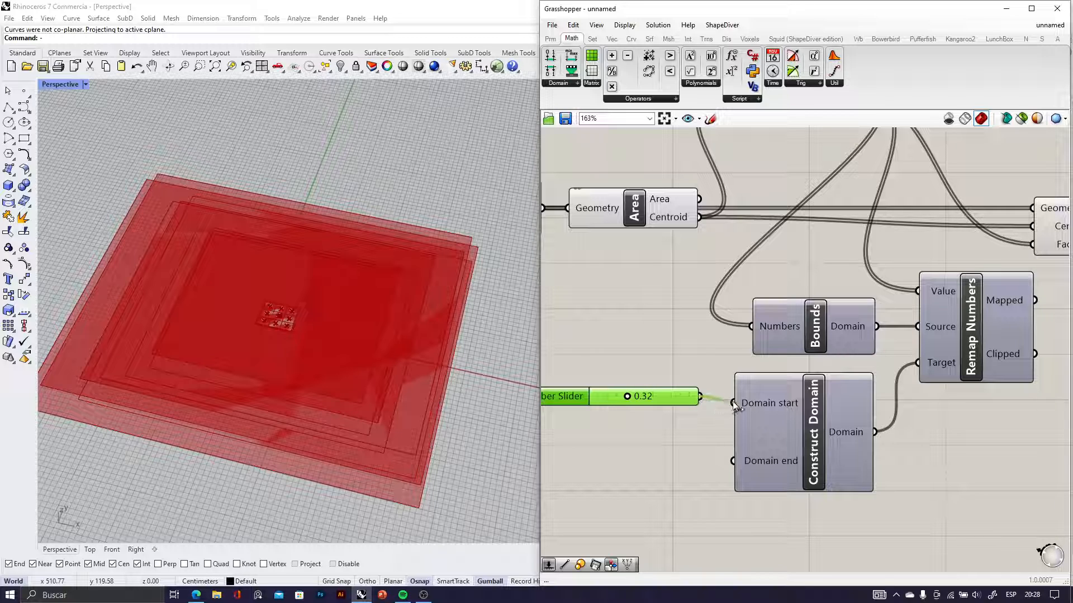
Duplicate the slider below the first one, set the copy to 0.93, and connect it to the Domain end input
{"action": "left_click_drag", "start_coordinate": [733, 401], "coordinate": [658, 461]}
{"action": "scroll", "coordinate": [631, 482], "scroll_direction": "up", "scroll_amount": 3}
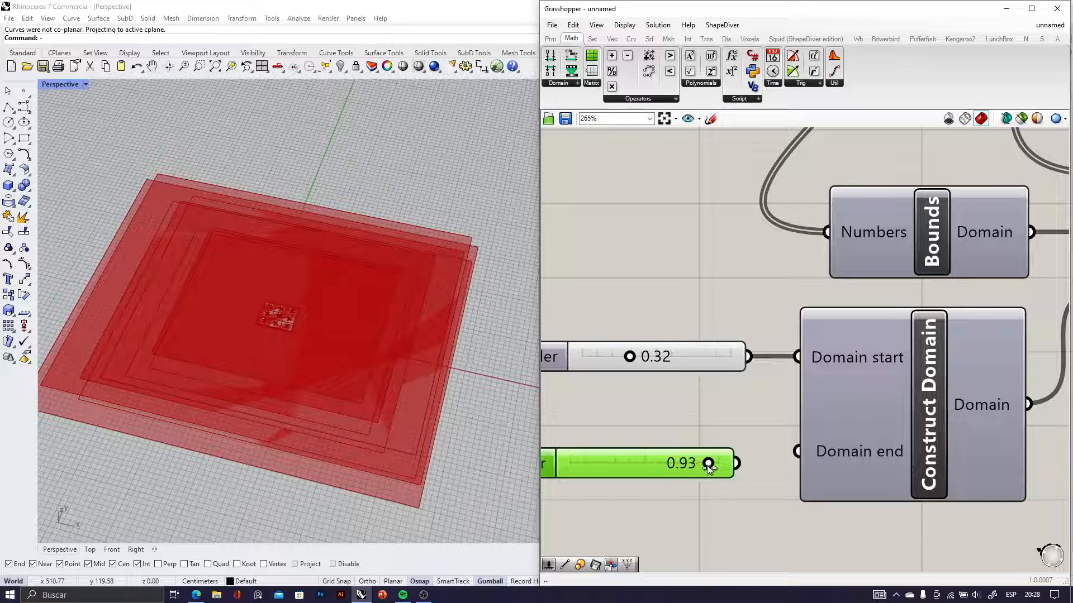
{"action": "scroll", "coordinate": [756, 440], "scroll_direction": "down", "scroll_amount": 5}
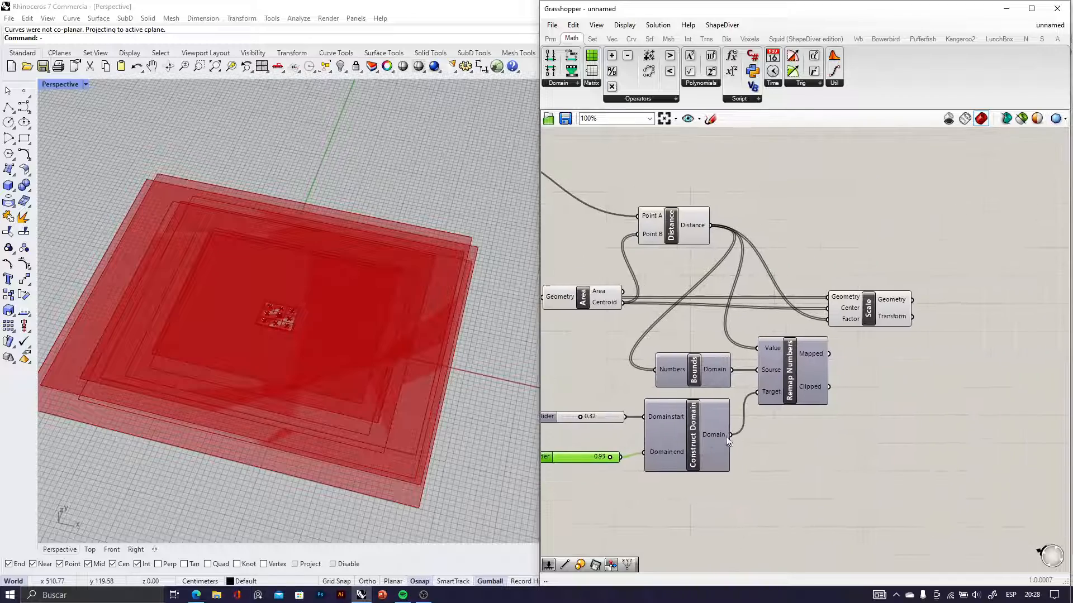
Replace Scale's Factor input with Remap Numbers' Mapped output and check the scaled surfaces in the Perspective viewport
{"action": "scroll", "coordinate": [827, 344], "scroll_direction": "up", "scroll_amount": 5}
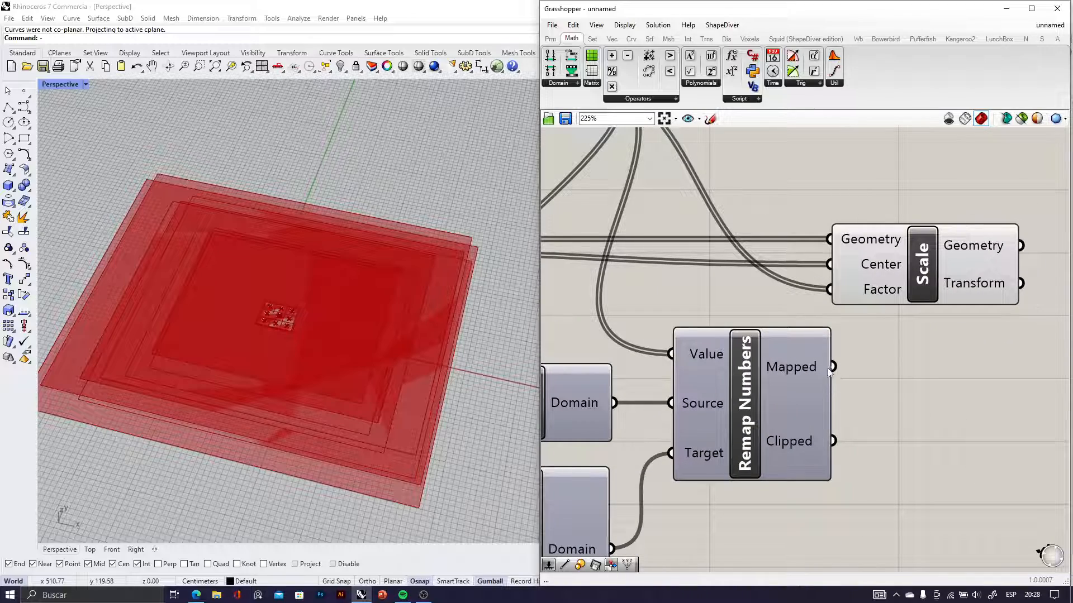
{"action": "scroll", "coordinate": [828, 371], "scroll_direction": "down", "scroll_amount": 3}
{"action": "left_click_drag", "start_coordinate": [831, 368], "coordinate": [829, 329]}
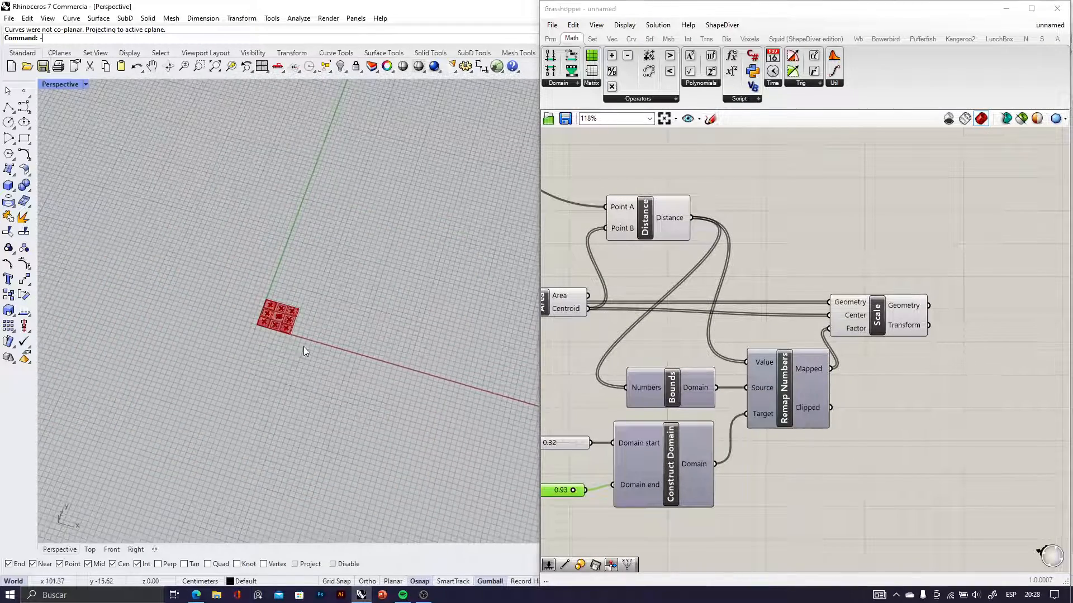
{"action": "scroll", "coordinate": [303, 349], "scroll_direction": "up", "scroll_amount": 5}
{"action": "scroll", "coordinate": [282, 353], "scroll_direction": "down", "scroll_amount": 2}
{"action": "scroll", "coordinate": [334, 358], "scroll_direction": "up", "scroll_amount": 2}
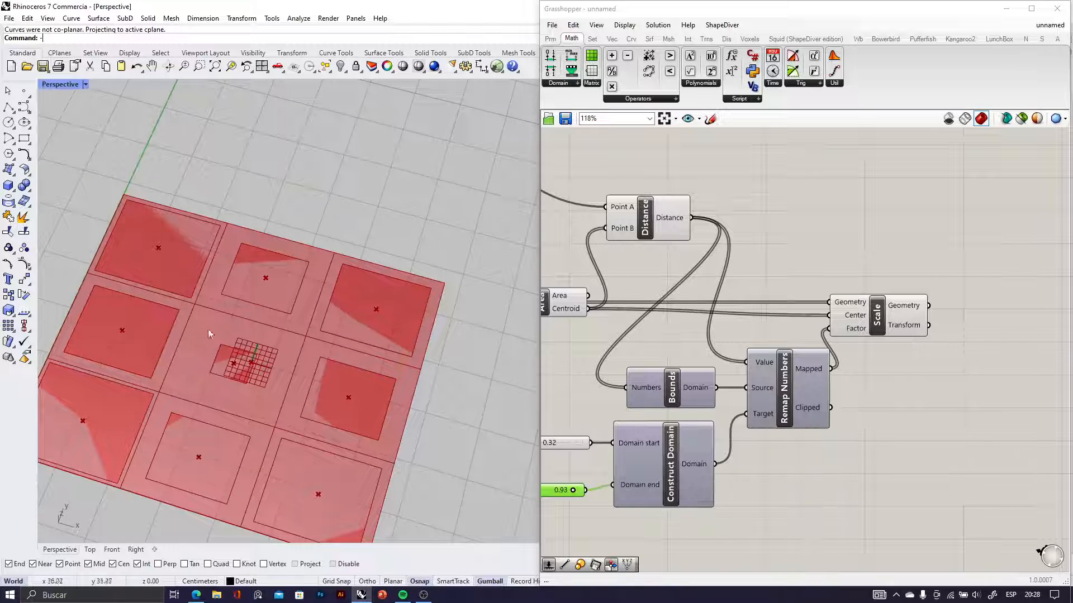
Turn off the preview of the Isotrim and Evaluate Surface components
{"action": "scroll", "coordinate": [635, 385], "scroll_direction": "down", "scroll_amount": 2}
{"action": "right_click_drag", "start_coordinate": [636, 385], "coordinate": [719, 358]}
{"action": "scroll", "coordinate": [719, 358], "scroll_direction": "up", "scroll_amount": 2}
{"action": "left_click", "coordinate": [864, 500]}
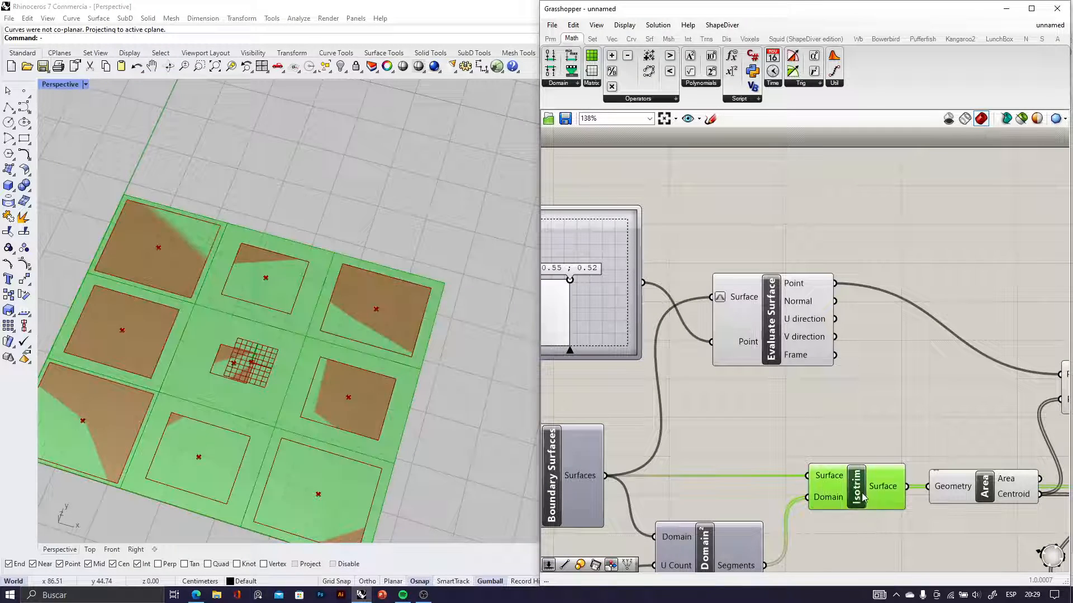
{"action": "middle_click", "coordinate": [867, 492]}
{"action": "left_click", "coordinate": [898, 461]}
{"action": "scroll", "coordinate": [437, 357], "scroll_direction": "down", "scroll_amount": 4}
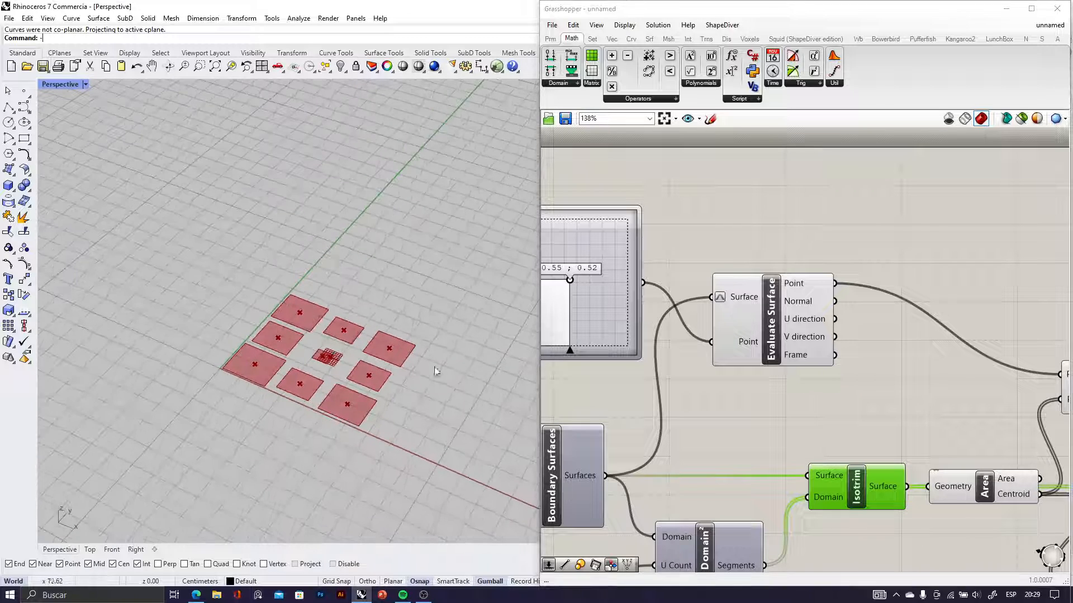
{"action": "left_click", "coordinate": [789, 336]}
{"action": "middle_click", "coordinate": [790, 334]}
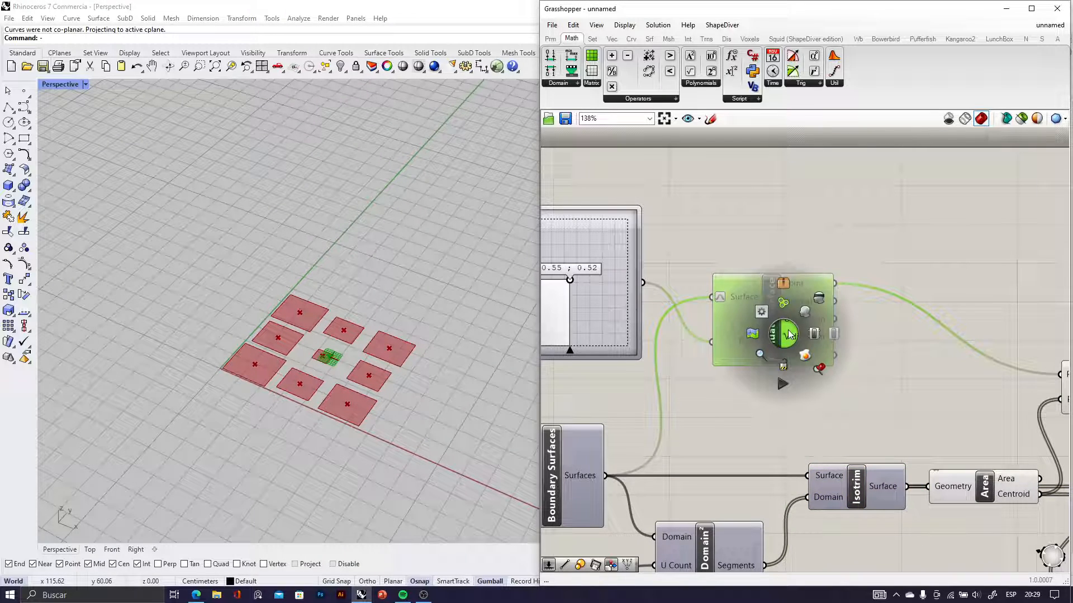
{"action": "left_click", "coordinate": [820, 306]}
Turn off the preview of the Area and Distance components together
{"action": "scroll", "coordinate": [827, 327], "scroll_direction": "down", "scroll_amount": 5}
{"action": "right_click_drag", "start_coordinate": [969, 377], "coordinate": [796, 385]}
{"action": "scroll", "coordinate": [905, 413], "scroll_direction": "up", "scroll_amount": 4}
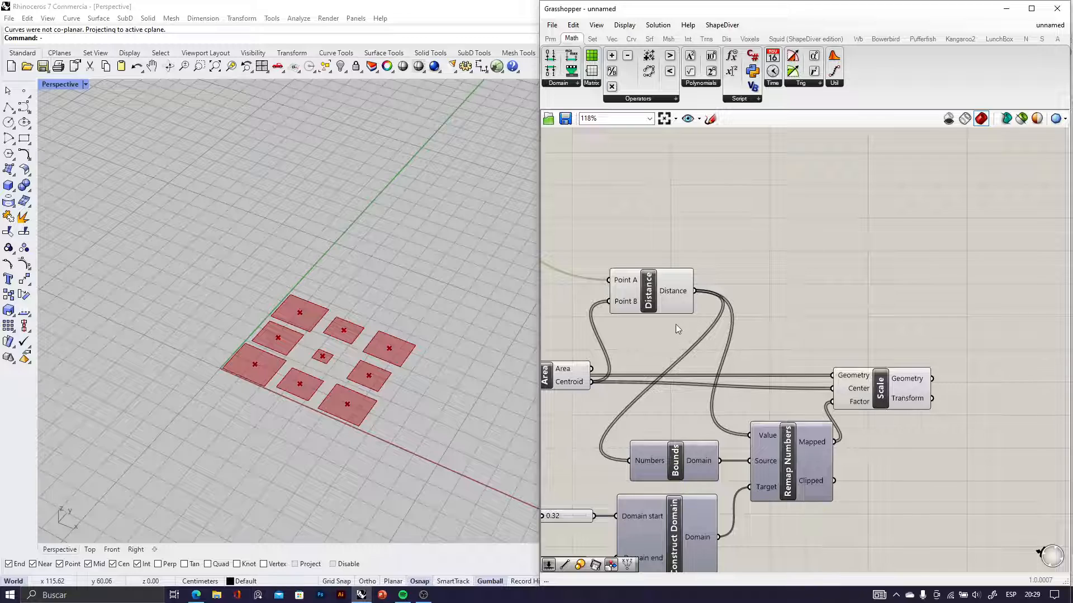
{"action": "right_click_drag", "start_coordinate": [674, 329], "coordinate": [795, 337]}
{"action": "left_click", "coordinate": [779, 313]}
{"action": "scroll", "coordinate": [739, 381], "scroll_direction": "up", "scroll_amount": 1}
{"action": "left_click_drag", "start_coordinate": [787, 385], "coordinate": [706, 311]}
{"action": "middle_click", "coordinate": [697, 346]}
{"action": "left_click", "coordinate": [743, 319]}
Move the attractor point with the two-dimensional slider, leaving its coordinates at 0.47 ; 0.55
{"action": "left_click", "coordinate": [922, 474]}
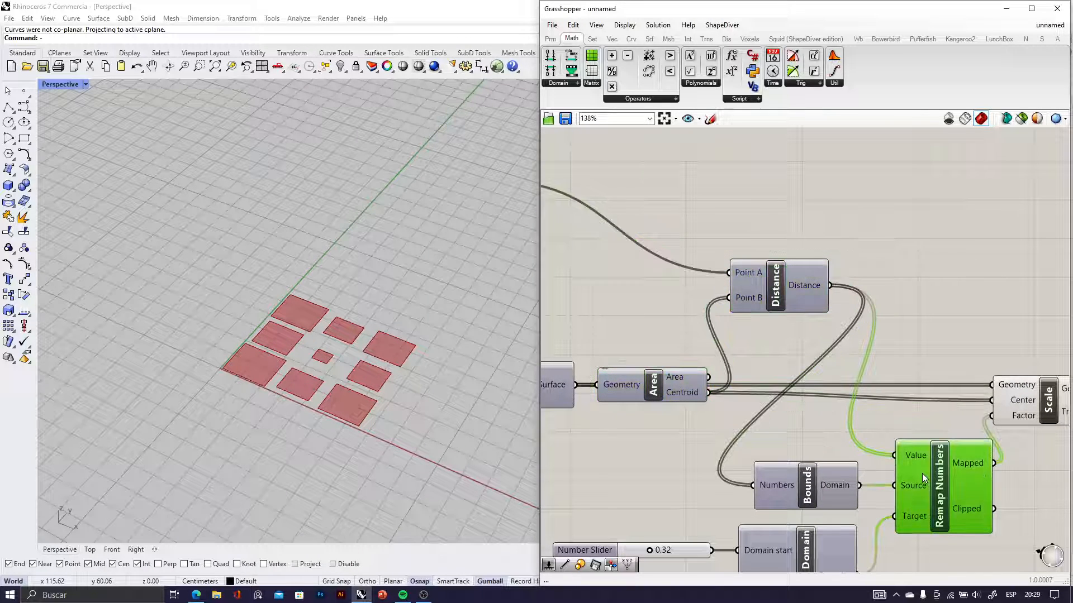
{"action": "scroll", "coordinate": [369, 380], "scroll_direction": "up", "scroll_amount": 2}
{"action": "scroll", "coordinate": [776, 432], "scroll_direction": "down", "scroll_amount": 5}
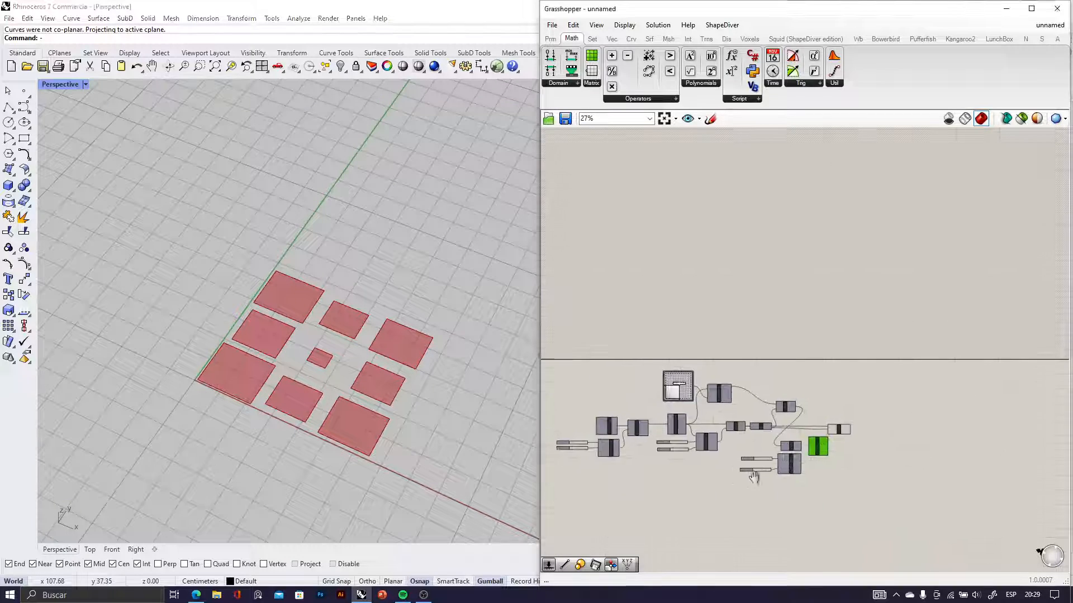
{"action": "scroll", "coordinate": [689, 349], "scroll_direction": "up", "scroll_amount": 2}
{"action": "scroll", "coordinate": [689, 350], "scroll_direction": "up", "scroll_amount": 7}
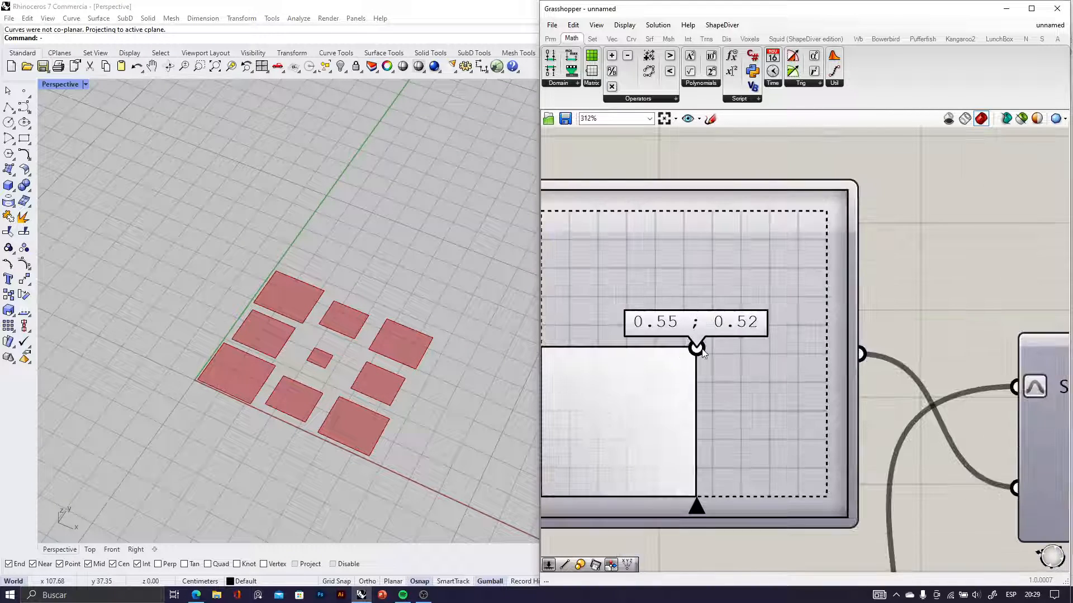
{"action": "left_click_drag", "start_coordinate": [785, 305], "coordinate": [845, 251]}
{"action": "right_click_drag", "start_coordinate": [263, 335], "coordinate": [380, 405]}
{"action": "scroll", "coordinate": [361, 406], "scroll_direction": "up", "scroll_amount": 5}
{"action": "left_click_drag", "start_coordinate": [842, 253], "coordinate": [754, 298]}
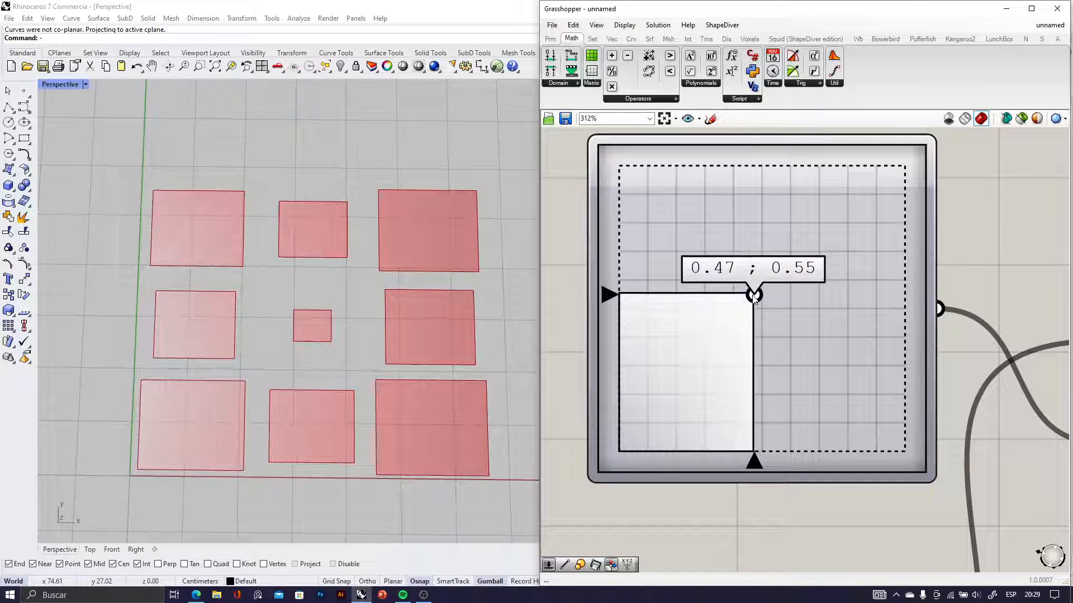
Examine the scaled surfaces around the attractor in the Perspective viewport and the Remap Numbers and Scale part of the definition
{"action": "right_click_drag", "start_coordinate": [307, 319], "coordinate": [252, 272]}
{"action": "scroll", "coordinate": [252, 274], "scroll_direction": "down", "scroll_amount": 5}
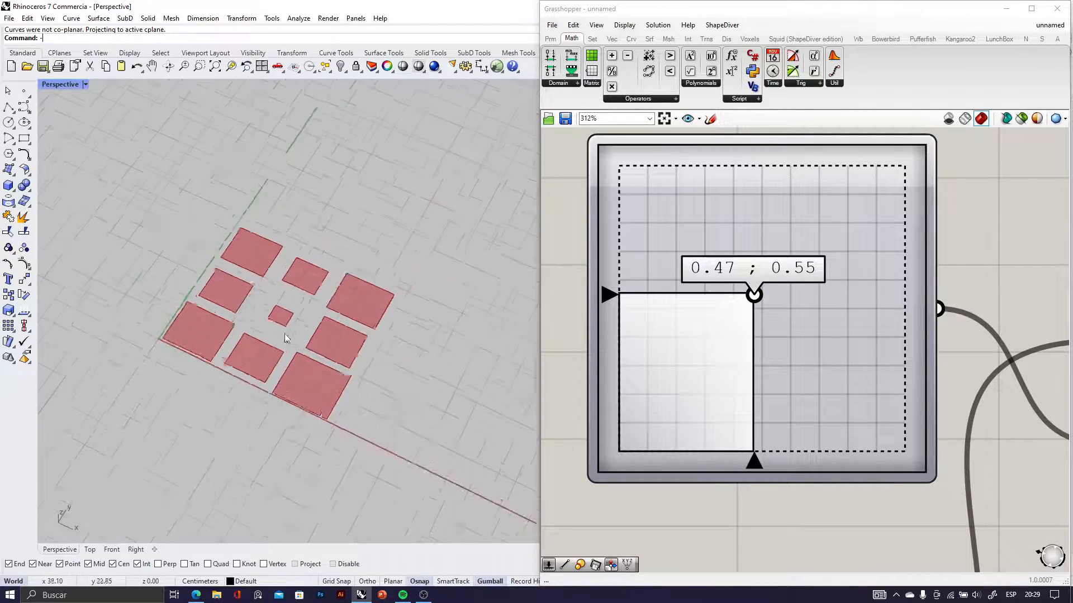
{"action": "scroll", "coordinate": [284, 334], "scroll_direction": "up", "scroll_amount": 5}
{"action": "scroll", "coordinate": [730, 327], "scroll_direction": "down", "scroll_amount": 3}
{"action": "scroll", "coordinate": [733, 332], "scroll_direction": "down", "scroll_amount": 6}
{"action": "right_click_drag", "start_coordinate": [774, 363], "coordinate": [674, 340]}
{"action": "right_click_drag", "start_coordinate": [828, 380], "coordinate": [706, 373]}
{"action": "scroll", "coordinate": [706, 371], "scroll_direction": "up", "scroll_amount": 3}
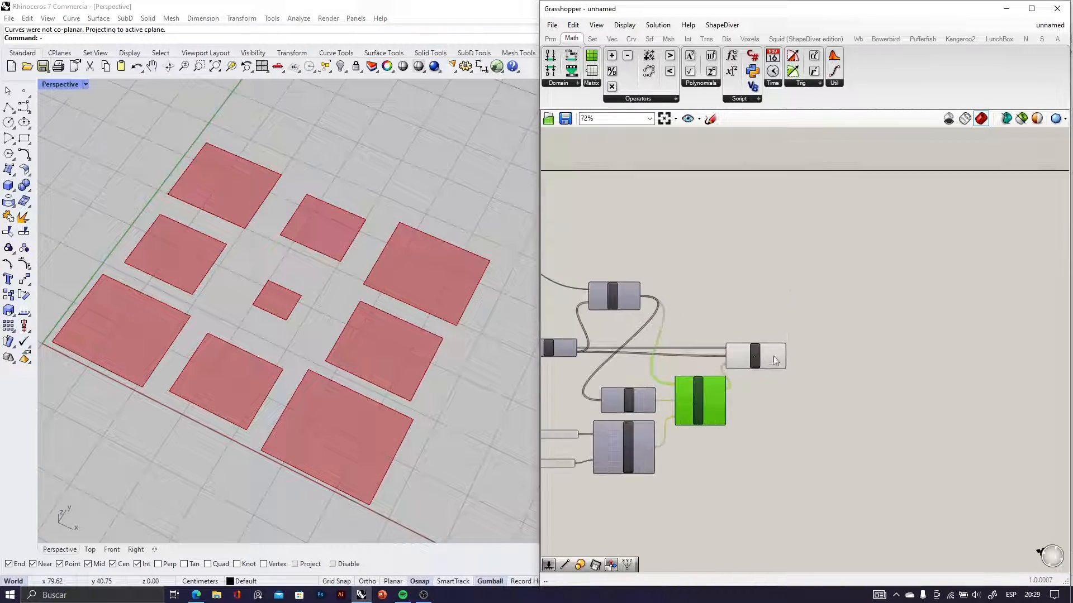
{"action": "right_click_drag", "start_coordinate": [329, 363], "coordinate": [357, 335]}
{"action": "scroll", "coordinate": [693, 419], "scroll_direction": "up", "scroll_amount": 3}
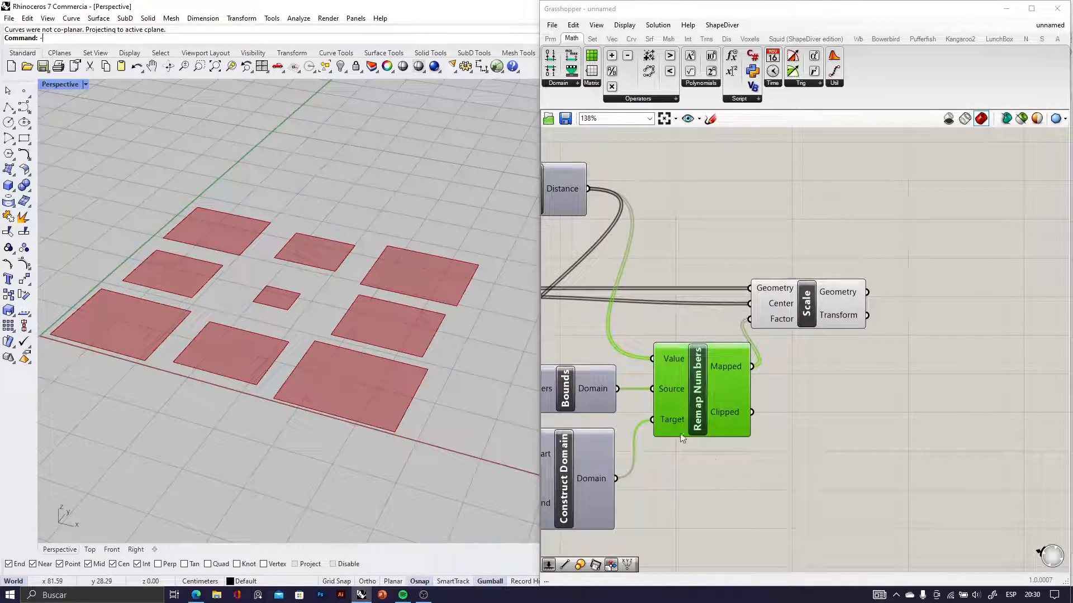
Add an Area component after Scale and connect Scale's Geometry output to its Geometry input
{"action": "right_click_drag", "start_coordinate": [799, 360], "coordinate": [748, 405]}
{"action": "left_click", "coordinate": [774, 328]}
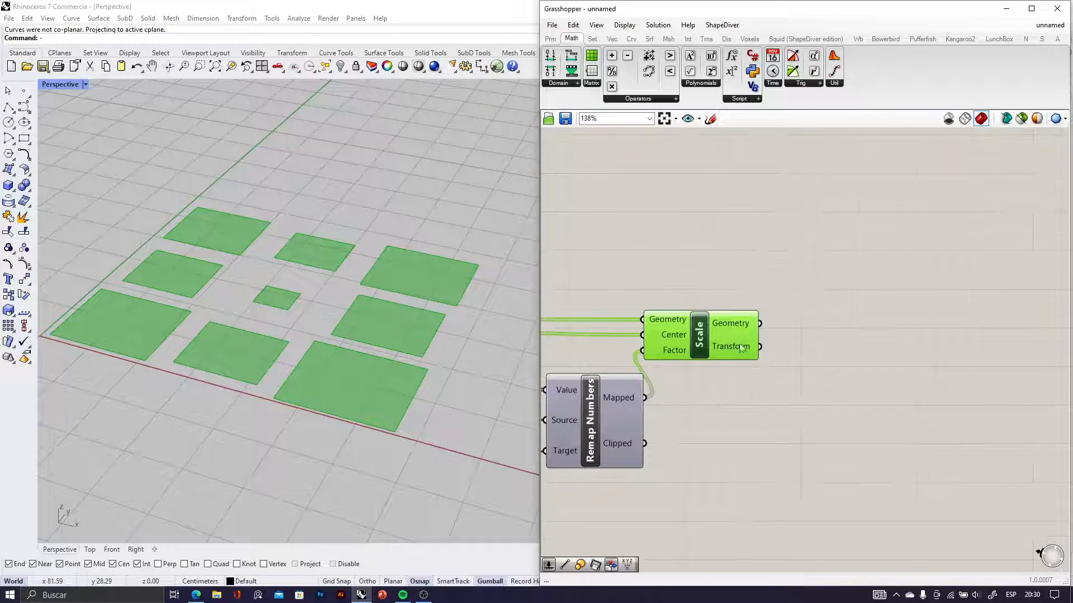
{"action": "double_click", "coordinate": [820, 349]}
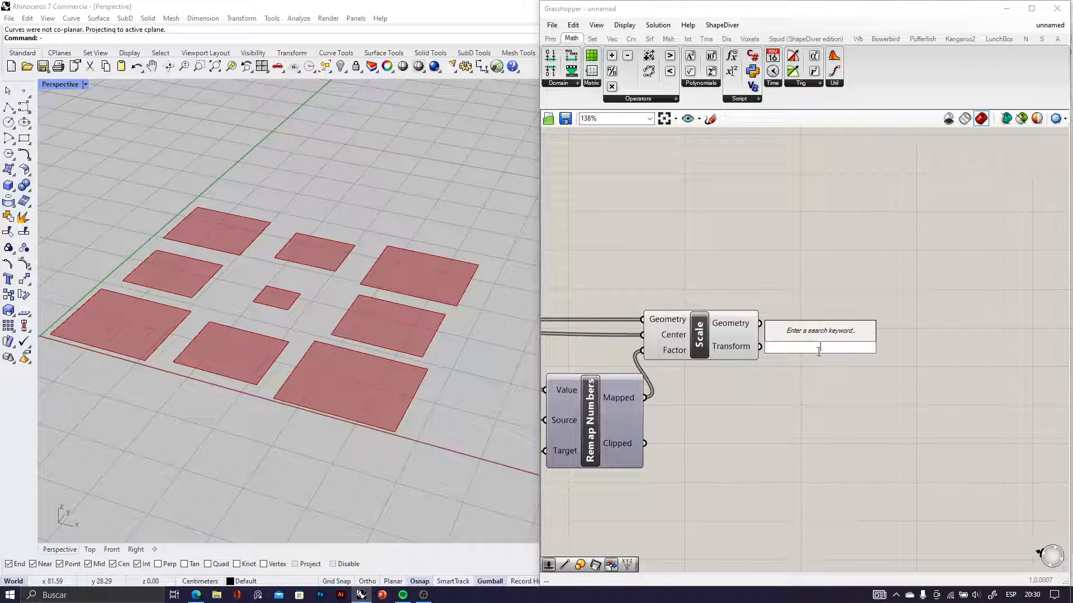
{"action": "type", "text": "area"}
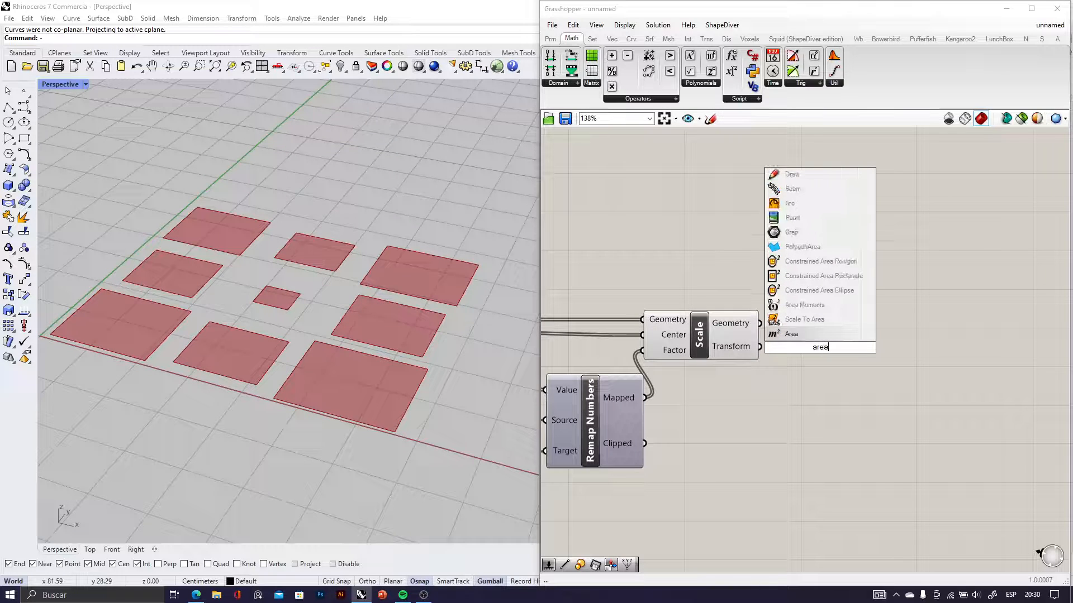
{"action": "left_click", "coordinate": [786, 334]}
{"action": "left_click_drag", "start_coordinate": [763, 339], "coordinate": [815, 332]}
{"action": "right_click_drag", "start_coordinate": [917, 332], "coordinate": [804, 313]}
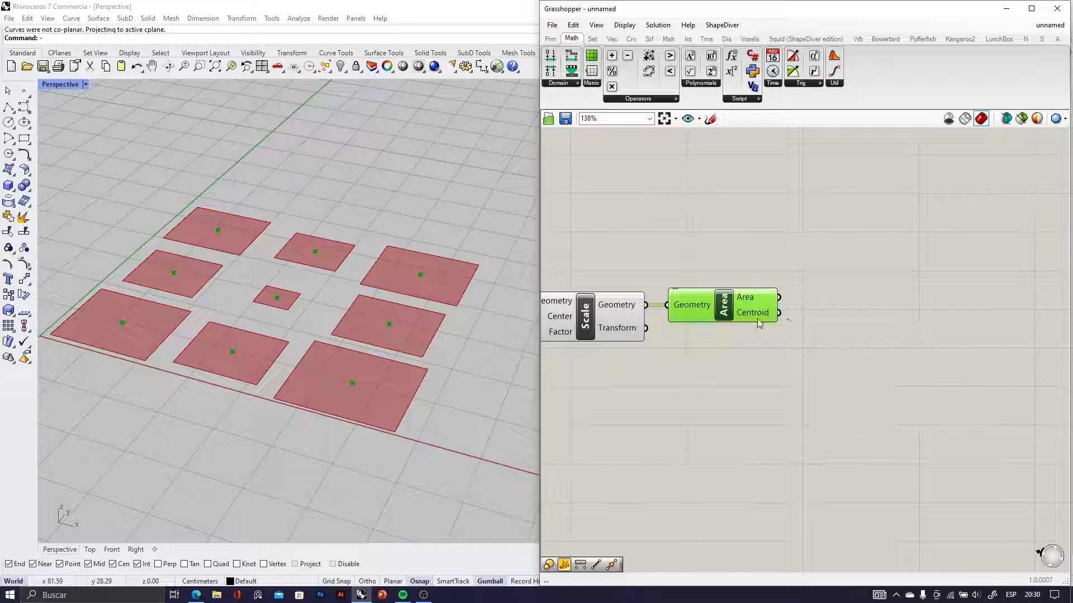
Add a Move component beside the new Area component and connect the Centroid output to its Geometry input
{"action": "double_click", "coordinate": [836, 373]}
{"action": "type", "text": "m"}
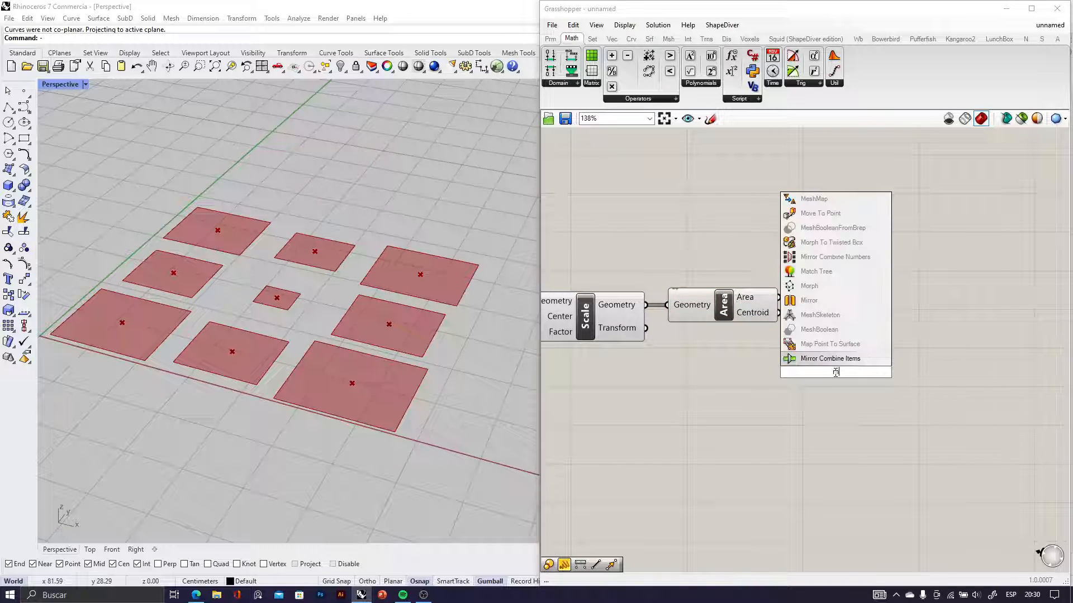
{"action": "type", "text": "ove"}
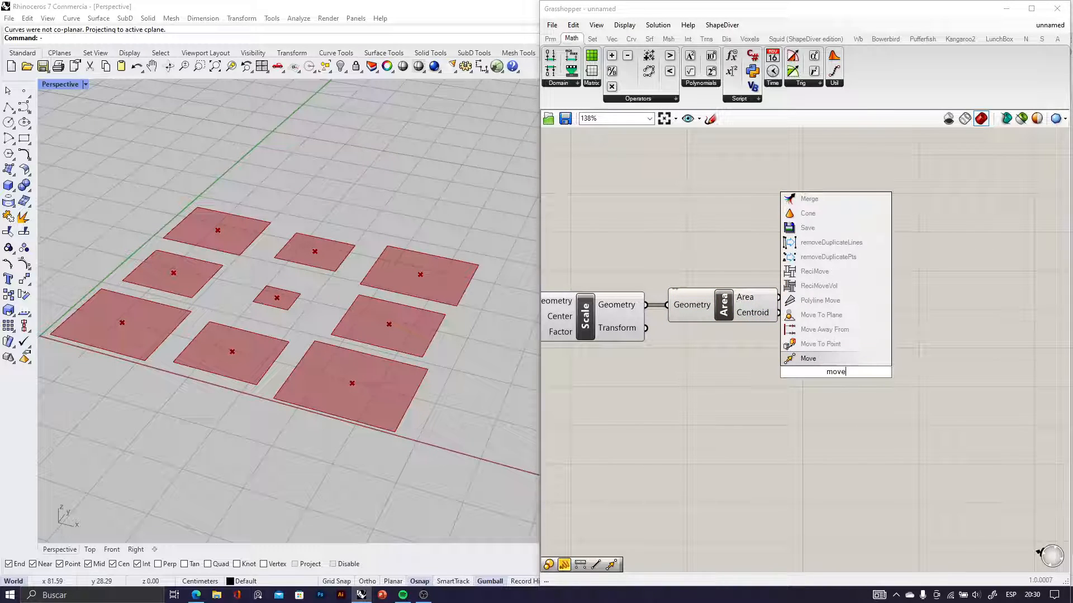
{"action": "left_click", "coordinate": [825, 366]}
{"action": "scroll", "coordinate": [813, 371], "scroll_direction": "up", "scroll_amount": 3}
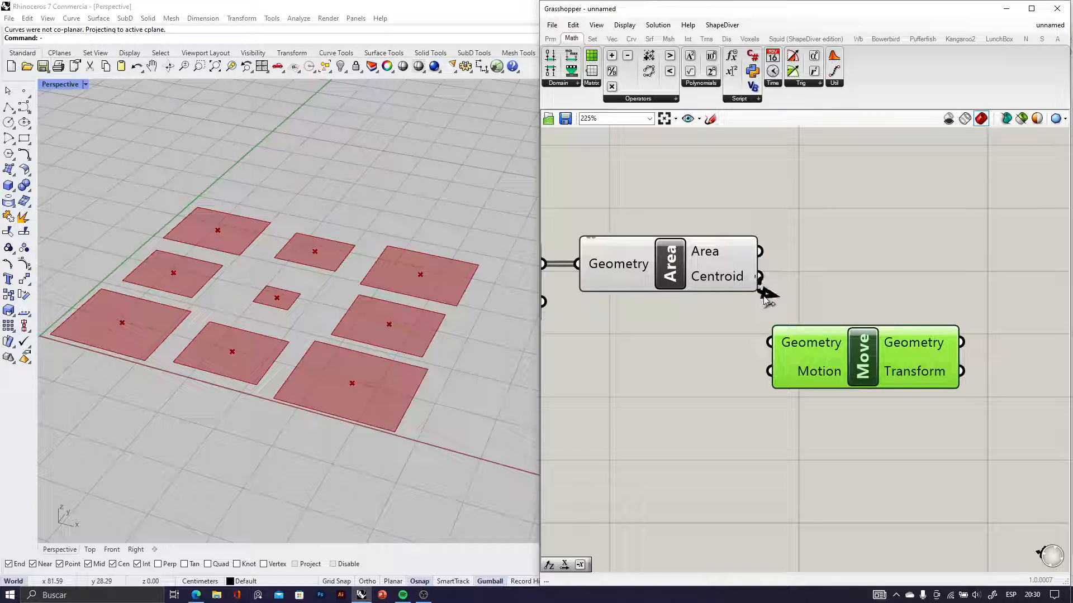
{"action": "left_click_drag", "start_coordinate": [760, 278], "coordinate": [769, 342]}
{"action": "left_click_drag", "start_coordinate": [863, 358], "coordinate": [925, 339]}
Add a Unit Z component below Area and connect its Unit vector output to Move's Motion input
{"action": "double_click", "coordinate": [777, 387]}
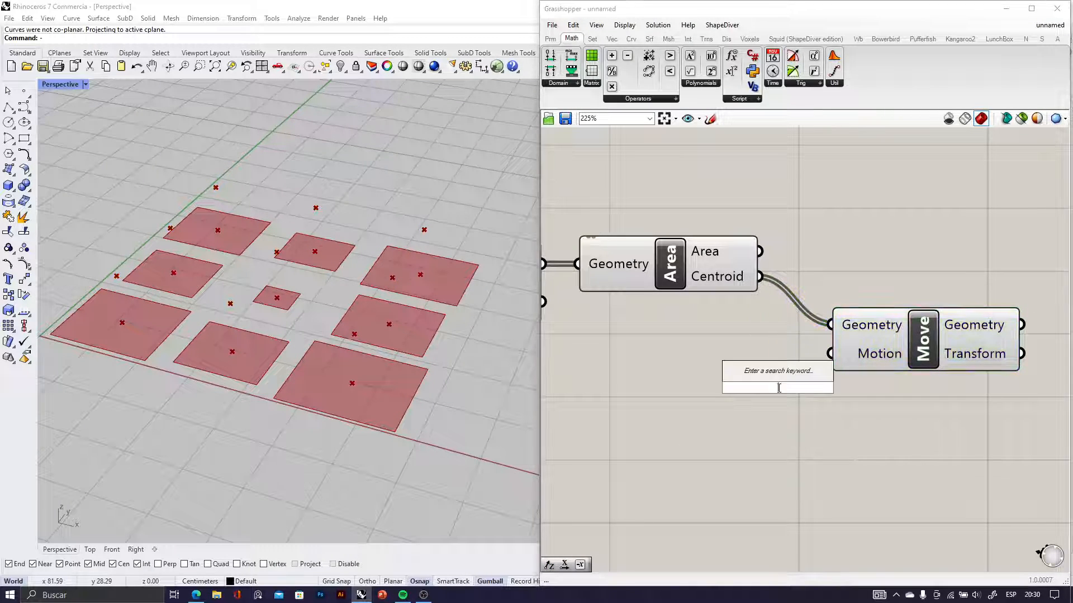
{"action": "type", "text": "z"}
{"action": "left_click", "coordinate": [774, 374]}
{"action": "scroll", "coordinate": [772, 385], "scroll_direction": "down", "scroll_amount": 3}
{"action": "right_click_drag", "start_coordinate": [549, 389], "coordinate": [673, 383]}
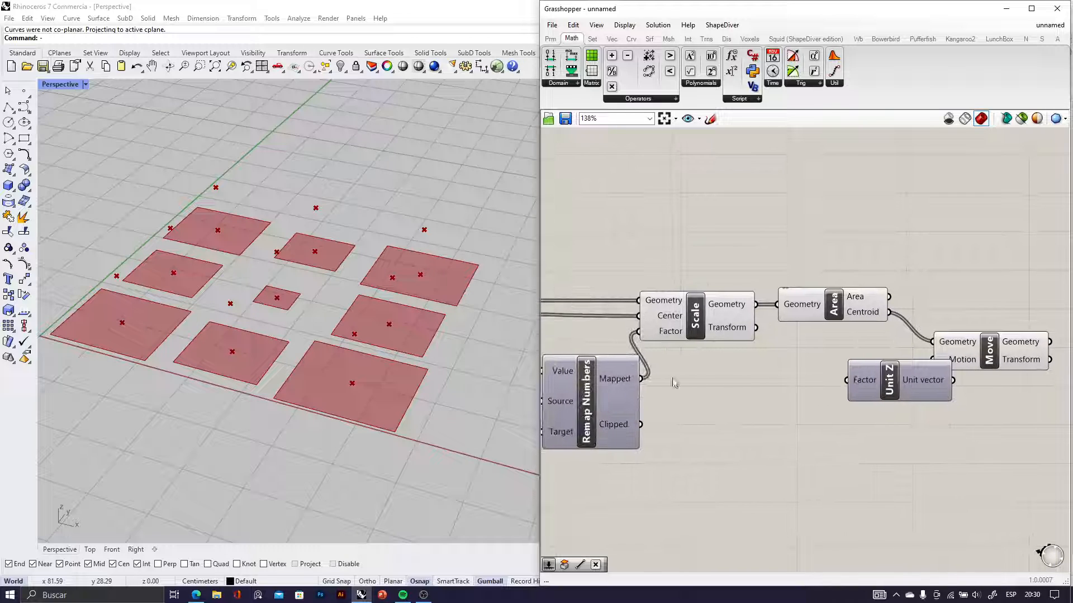
{"action": "left_click_drag", "start_coordinate": [948, 394], "coordinate": [903, 408]}
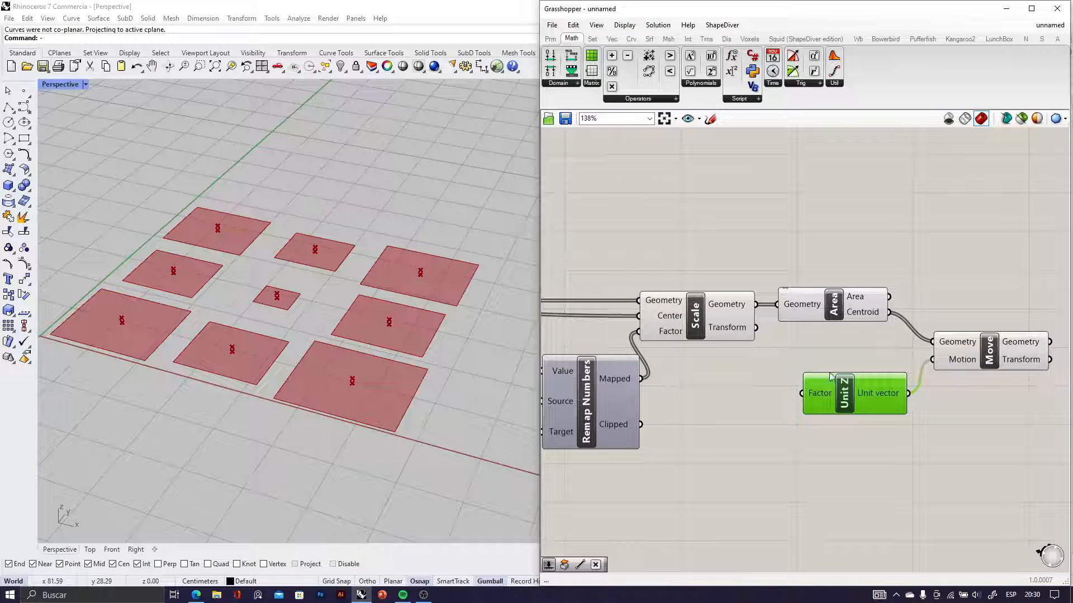
Connect Remap Numbers' Mapped output to Unit Z's Factor input and inspect the moved centroids from a low viewing angle
{"action": "left_click_drag", "start_coordinate": [643, 379], "coordinate": [823, 401]}
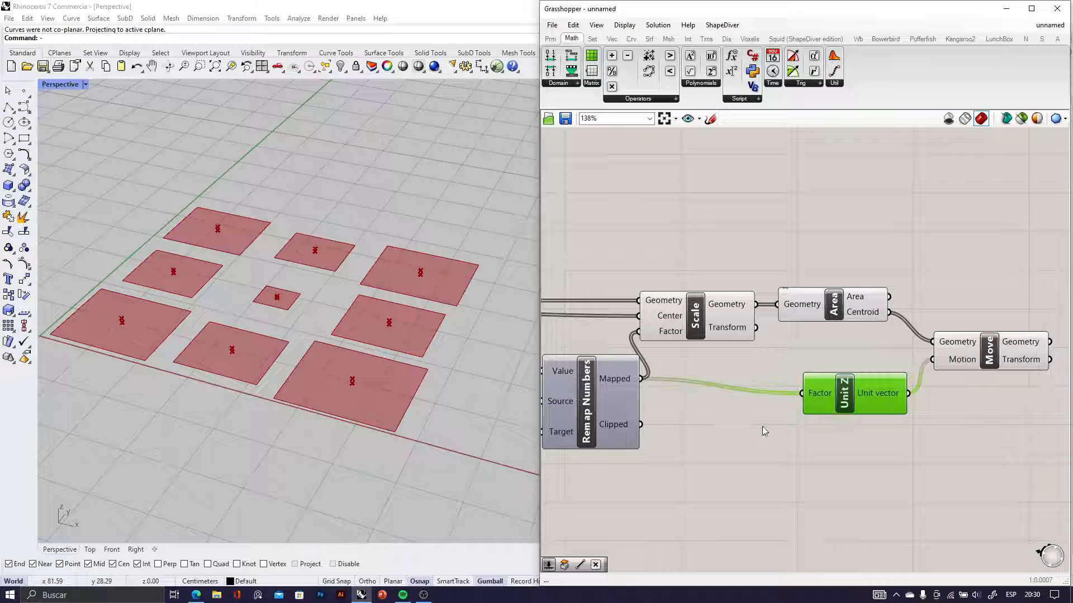
{"action": "right_click_drag", "start_coordinate": [308, 375], "coordinate": [311, 340]}
{"action": "scroll", "coordinate": [378, 340], "scroll_direction": "up", "scroll_amount": 5}
{"action": "right_click_drag", "start_coordinate": [379, 341], "coordinate": [483, 348]}
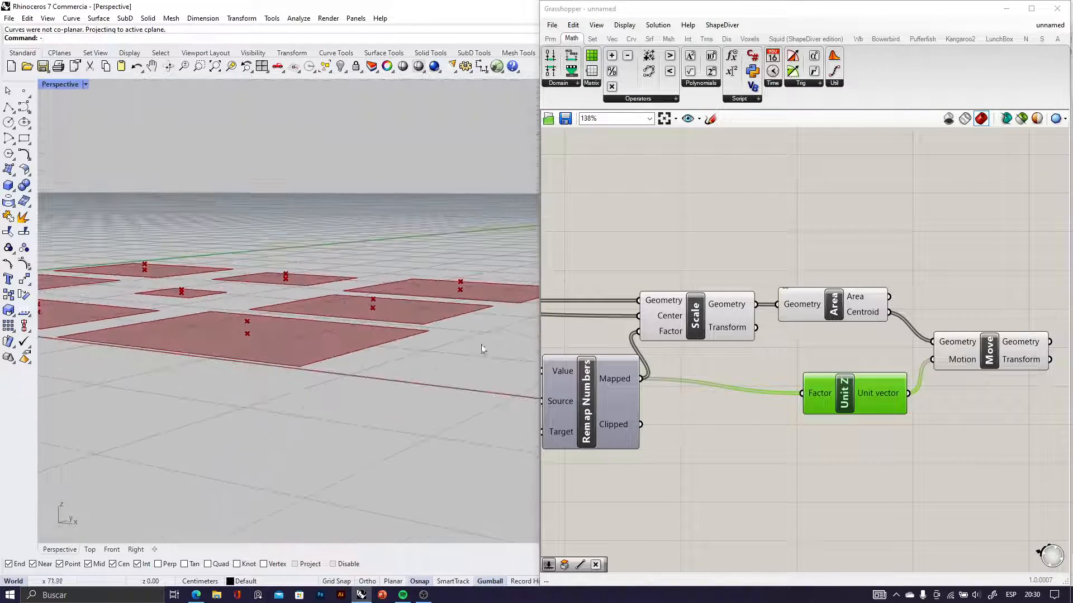
Shift Unit Z slightly lower and add a Multiplication component between Remap Numbers and Unit Z
{"action": "left_click_drag", "start_coordinate": [834, 401], "coordinate": [833, 414]}
{"action": "right_click_drag", "start_coordinate": [745, 458], "coordinate": [736, 408]}
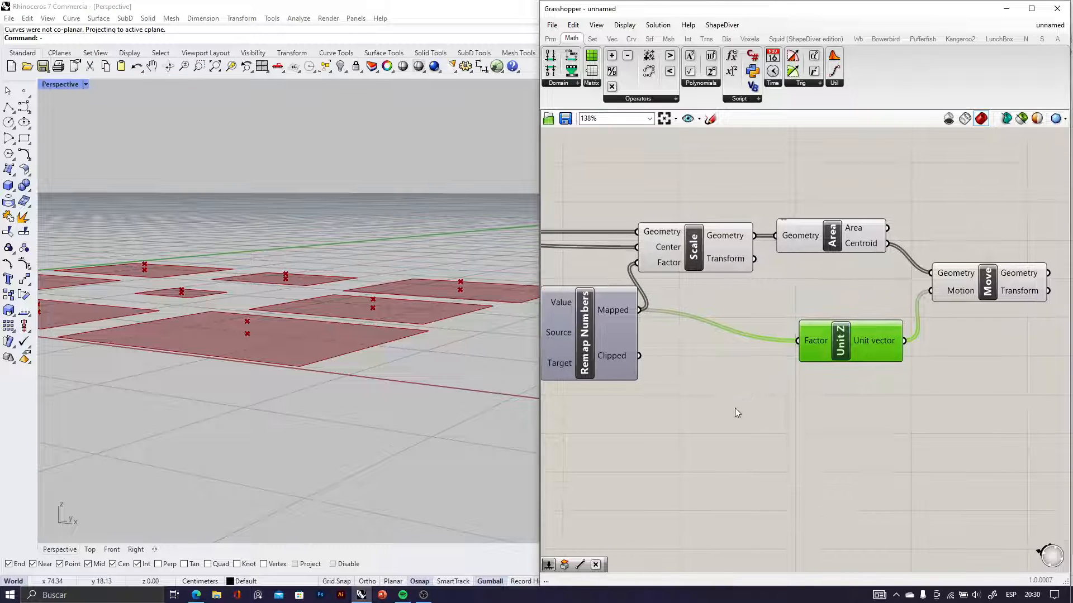
{"action": "double_click", "coordinate": [735, 410]}
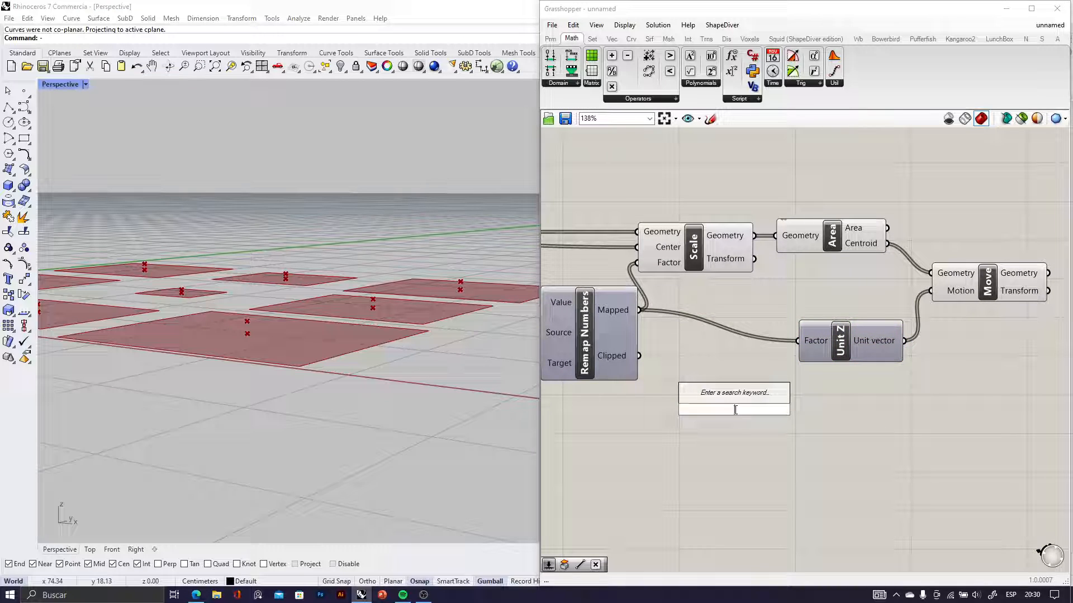
{"action": "type", "text": "*"}
{"action": "left_click", "coordinate": [730, 398]}
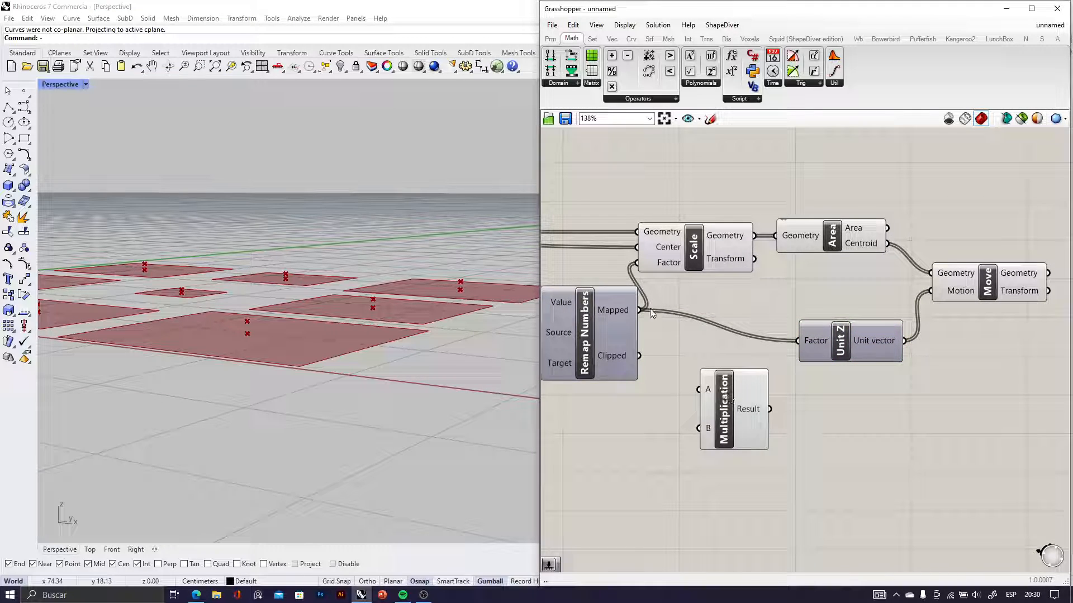
Connect Remap Numbers' Mapped output to Multiplication's A input and add a number slider of 10 feeding its B input
{"action": "left_click_drag", "start_coordinate": [639, 311], "coordinate": [699, 389]}
{"action": "double_click", "coordinate": [642, 483]}
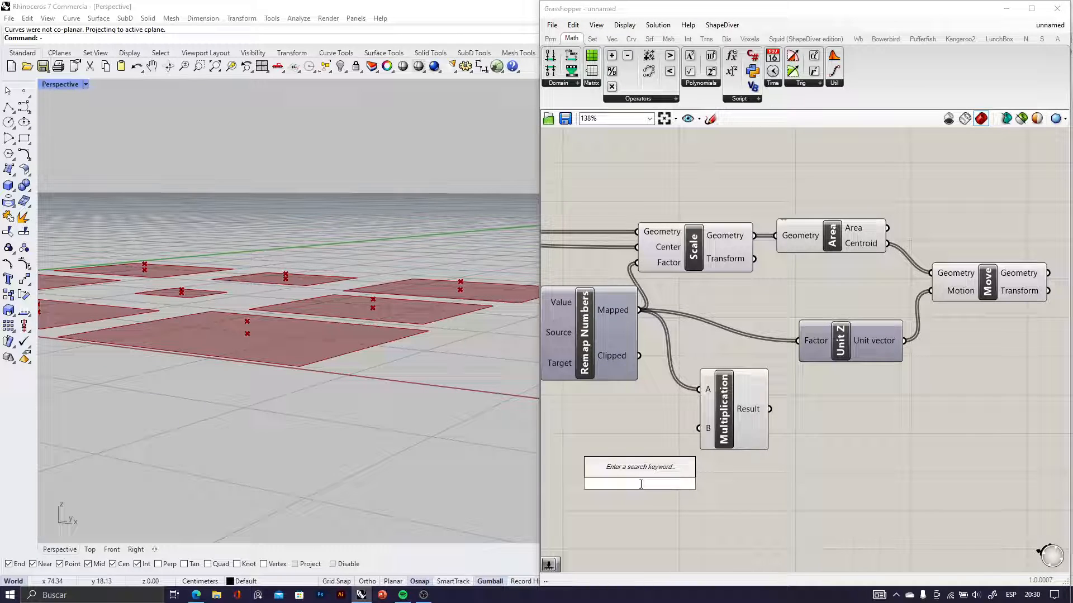
{"action": "type", "text": "10"}
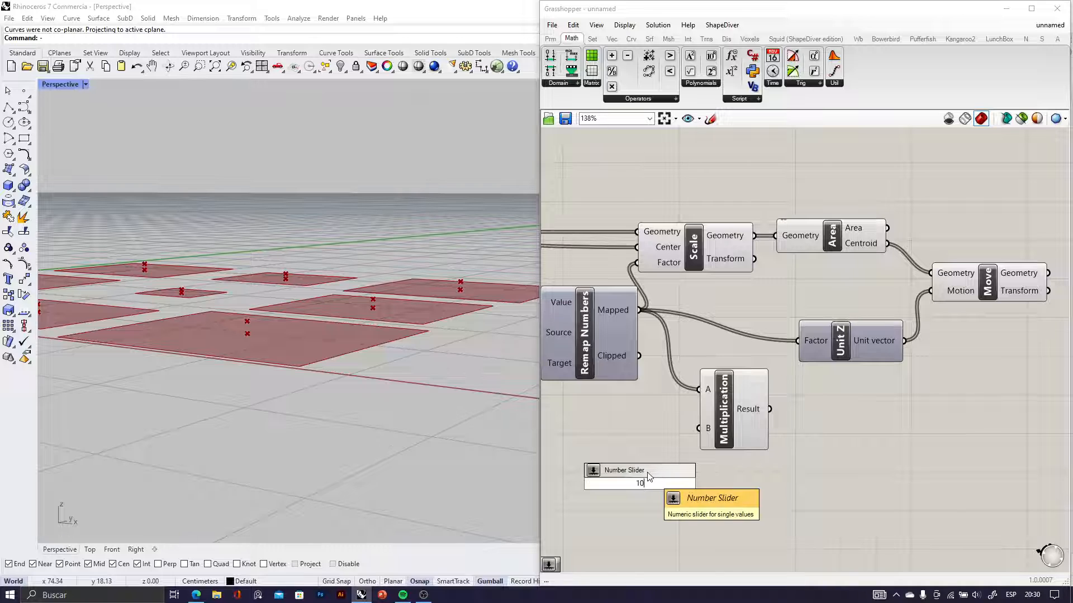
{"action": "key", "text": "Return"}
{"action": "left_click_drag", "start_coordinate": [721, 485], "coordinate": [702, 453]}
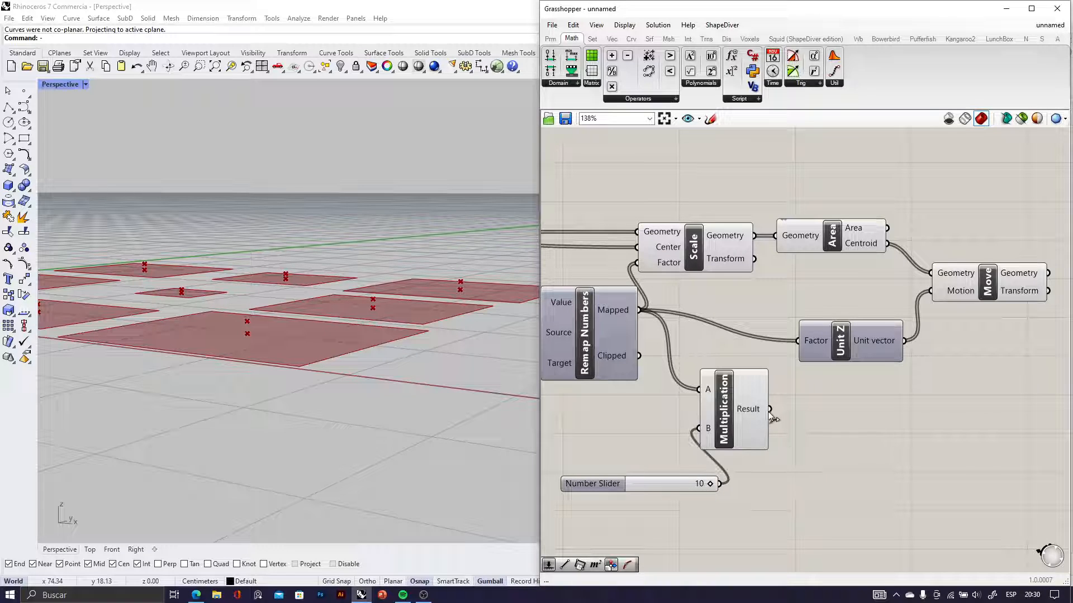
Connect Multiplication's Result to Unit Z's Factor input and shift the number slider farther away from Multiplication
{"action": "left_click_drag", "start_coordinate": [790, 350], "coordinate": [797, 341]}
{"action": "right_click_drag", "start_coordinate": [310, 386], "coordinate": [159, 391]}
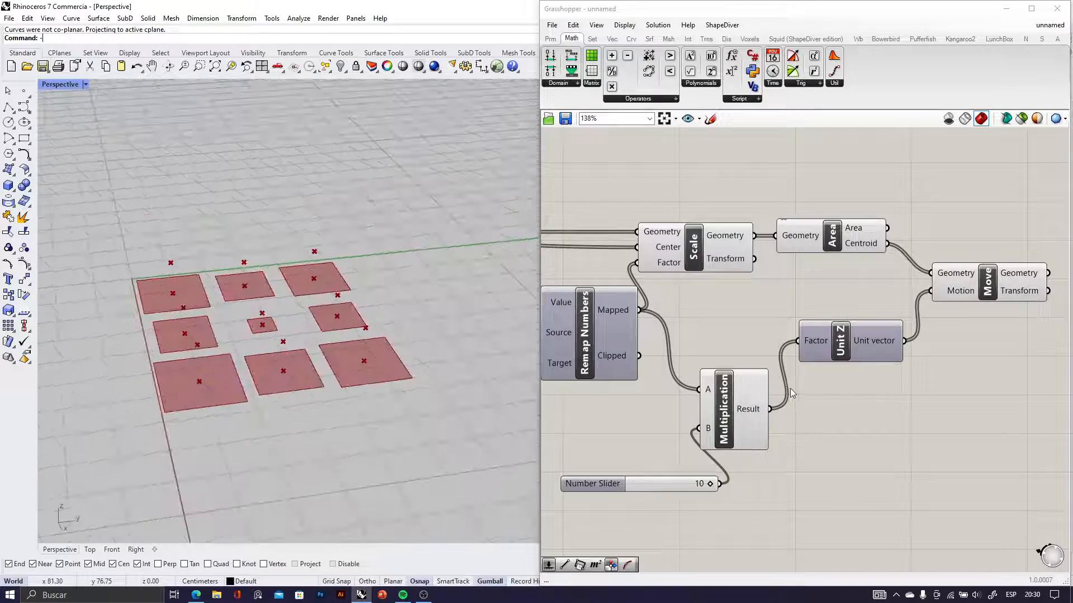
{"action": "scroll", "coordinate": [792, 391], "scroll_direction": "down", "scroll_amount": 4}
{"action": "right_click_drag", "start_coordinate": [815, 398], "coordinate": [747, 417]}
{"action": "scroll", "coordinate": [648, 435], "scroll_direction": "up", "scroll_amount": 4}
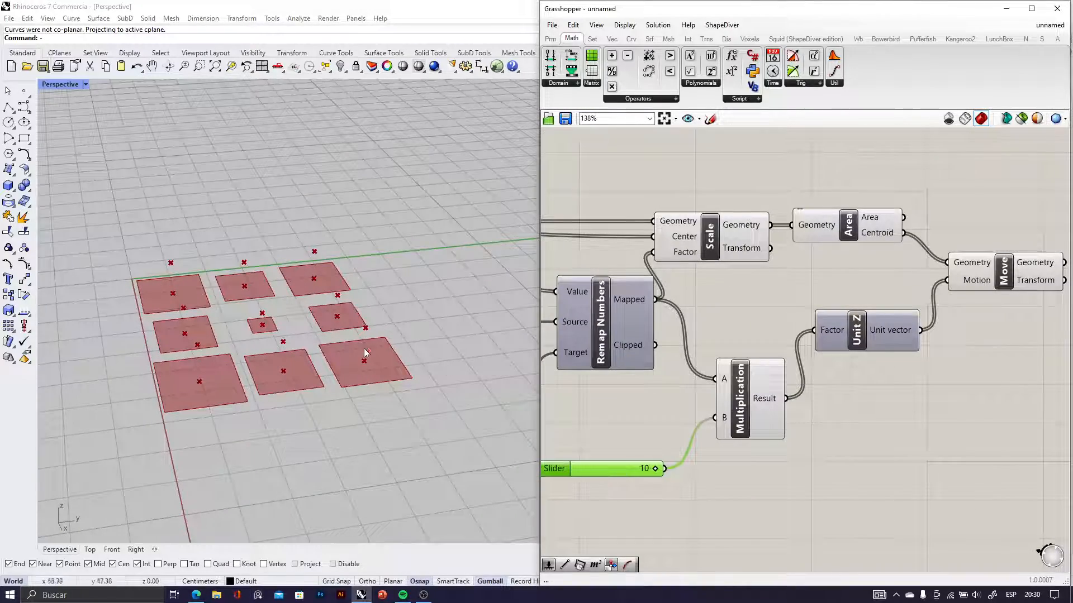
{"action": "right_click_drag", "start_coordinate": [366, 353], "coordinate": [385, 340]}
{"action": "scroll", "coordinate": [885, 347], "scroll_direction": "down", "scroll_amount": 4}
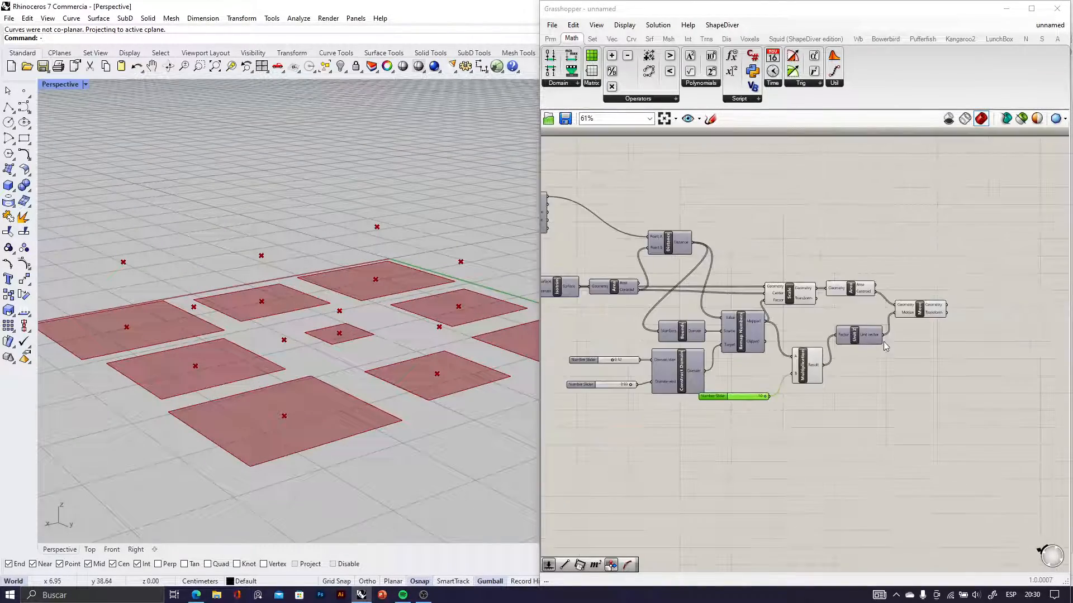
Add an Extrude Point component beside the Move component
{"action": "scroll", "coordinate": [885, 346], "scroll_direction": "up", "scroll_amount": 3}
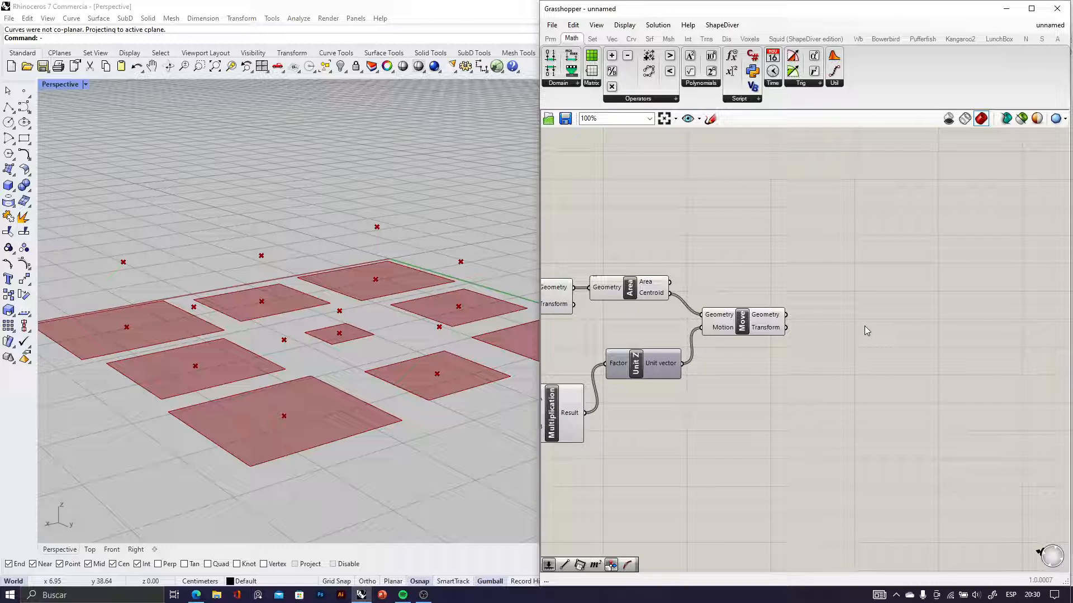
{"action": "double_click", "coordinate": [840, 315]}
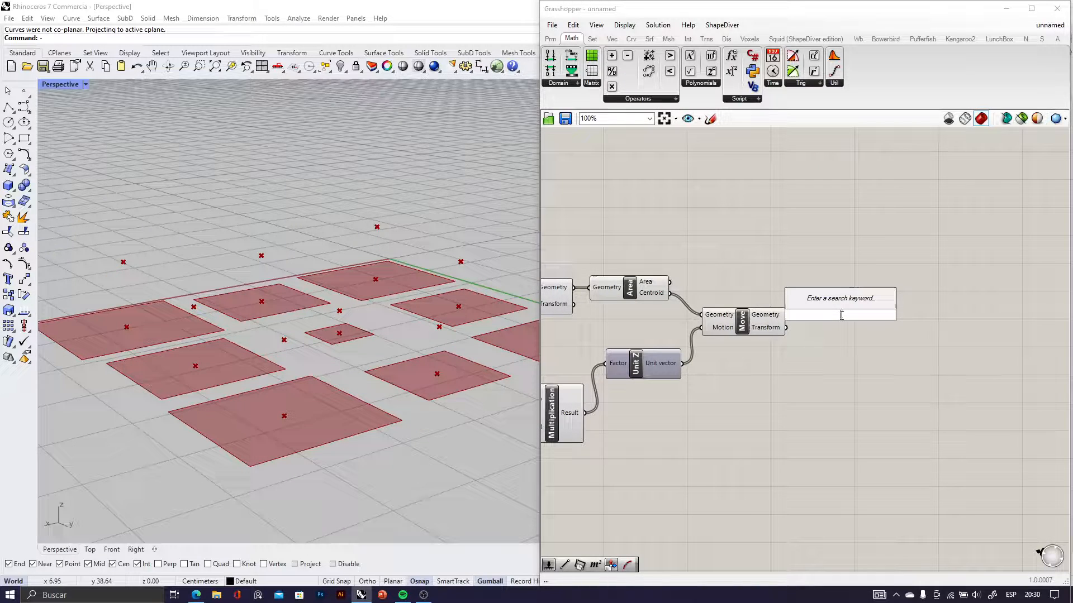
{"action": "type", "text": "extrude"}
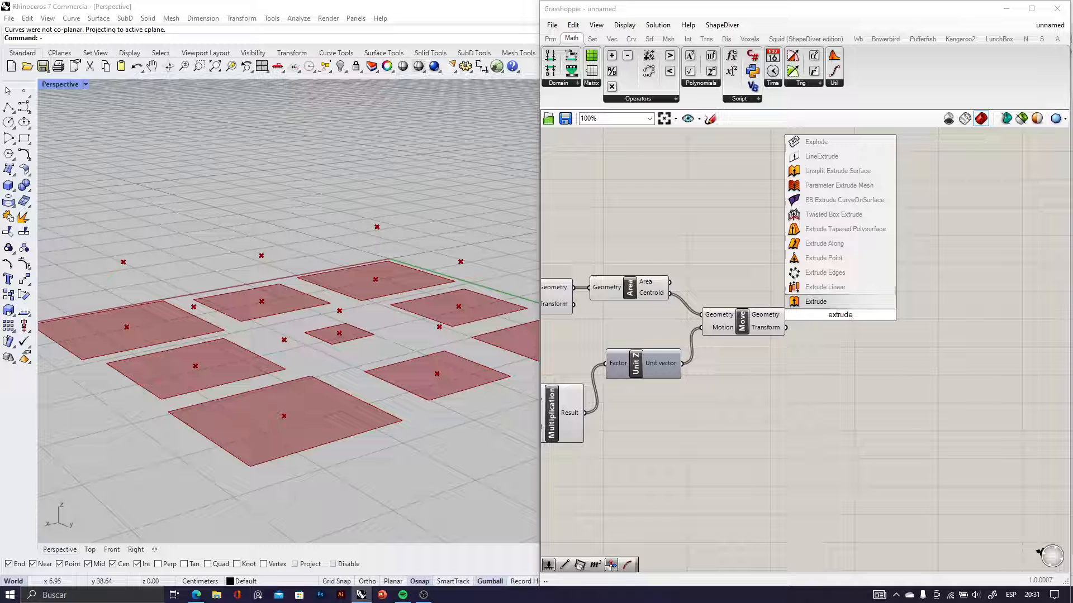
{"action": "left_click", "coordinate": [832, 260]}
{"action": "scroll", "coordinate": [819, 292], "scroll_direction": "up", "scroll_amount": 3}
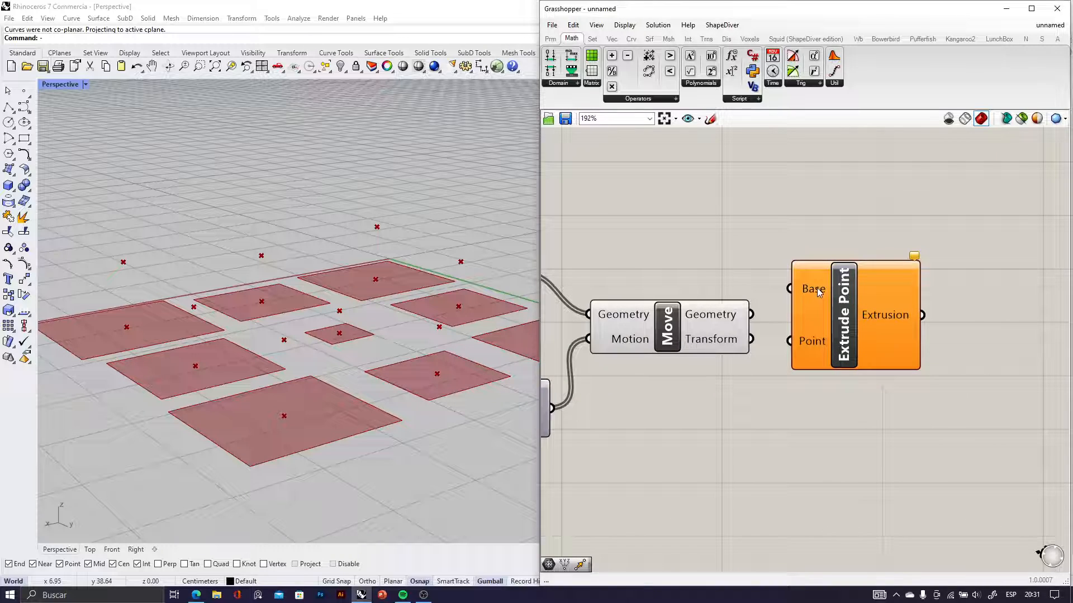
Check the Move, Area and Scale components for the extrusion inputs and reposition Extrude Point clear of Move
{"action": "left_click", "coordinate": [692, 322]}
{"action": "right_click_drag", "start_coordinate": [697, 333], "coordinate": [854, 391]}
{"action": "left_click", "coordinate": [629, 336]}
{"action": "scroll", "coordinate": [633, 335], "scroll_direction": "down", "scroll_amount": 4}
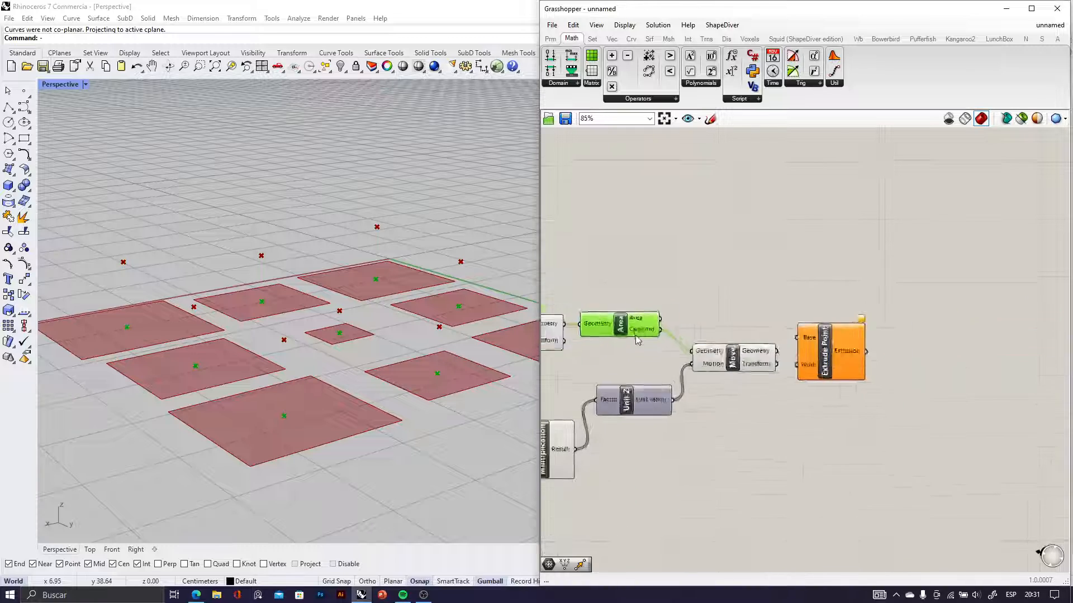
{"action": "scroll", "coordinate": [637, 337], "scroll_direction": "down", "scroll_amount": 1}
{"action": "right_click_drag", "start_coordinate": [637, 336], "coordinate": [726, 348]}
{"action": "scroll", "coordinate": [623, 347], "scroll_direction": "up", "scroll_amount": 2}
{"action": "left_click", "coordinate": [617, 349]}
{"action": "scroll", "coordinate": [667, 361], "scroll_direction": "down", "scroll_amount": 4}
{"action": "left_click", "coordinate": [836, 366]}
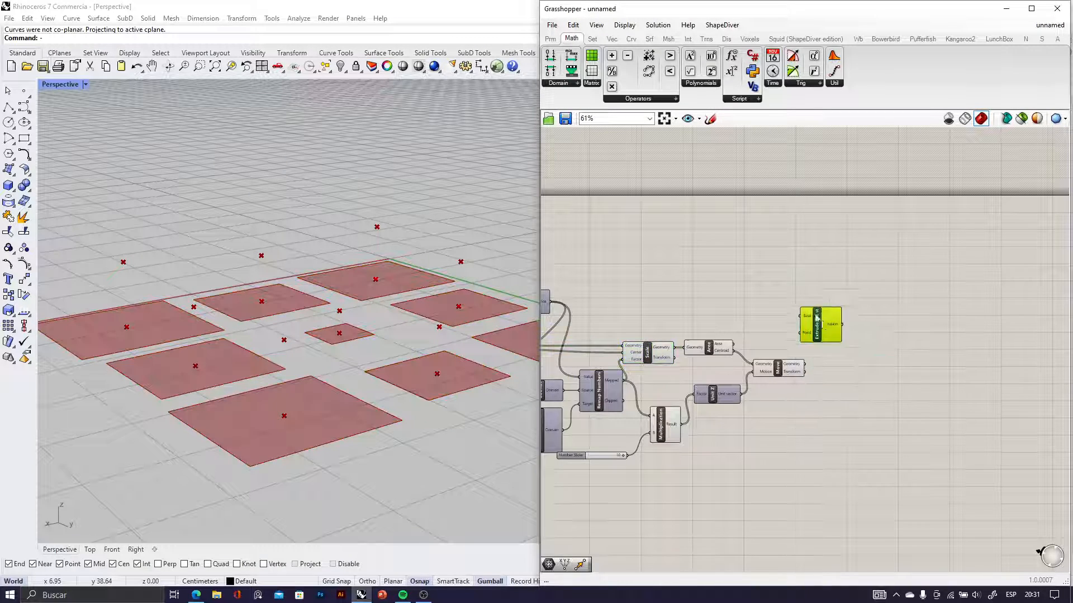
Connect Scale's Geometry output to Extrude Point's Base and Move's Geometry output to its Point input, and inspect the pyramids
{"action": "scroll", "coordinate": [665, 338], "scroll_direction": "up", "scroll_amount": 4}
{"action": "left_click_drag", "start_coordinate": [686, 363], "coordinate": [890, 354]}
{"action": "scroll", "coordinate": [868, 255], "scroll_direction": "down", "scroll_amount": 3}
{"action": "scroll", "coordinate": [848, 314], "scroll_direction": "up", "scroll_amount": 4}
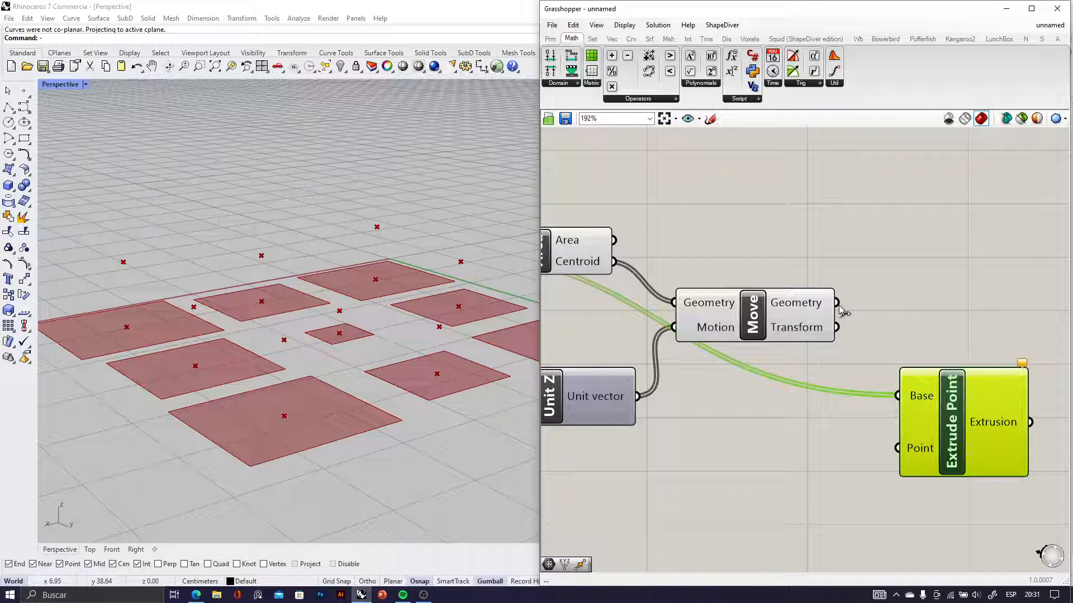
{"action": "left_click_drag", "start_coordinate": [899, 458], "coordinate": [898, 449]}
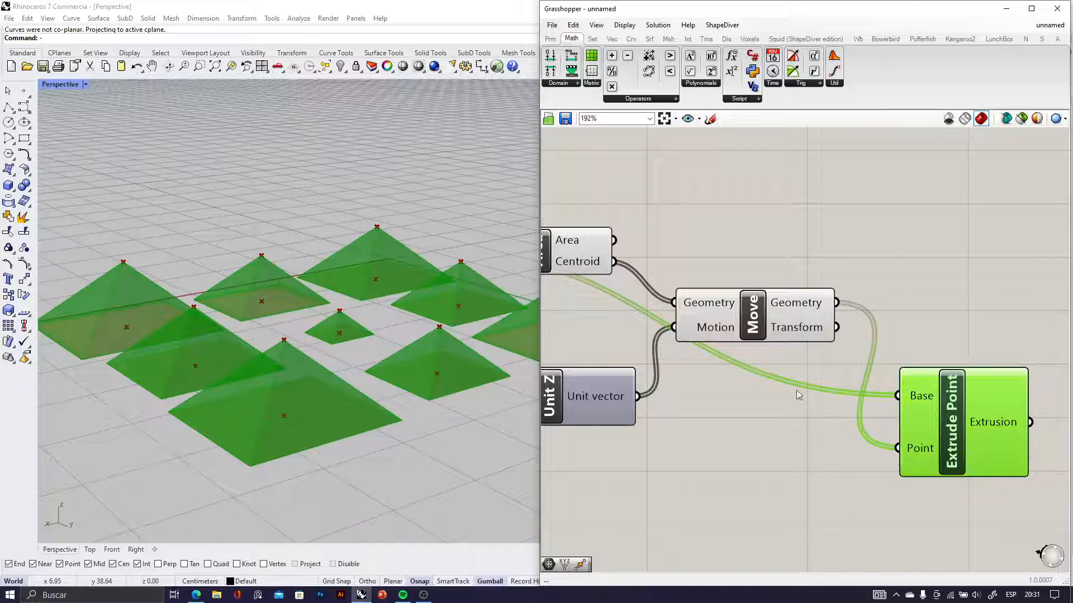
{"action": "mouse_move", "coordinate": [301, 347]}
{"action": "right_mouse_down"}
{"action": "mouse_move", "coordinate": [242, 308]}
{"action": "mouse_move", "coordinate": [301, 338]}
{"action": "right_mouse_up"}
{"action": "scroll", "coordinate": [302, 335], "scroll_direction": "down", "scroll_amount": 5}
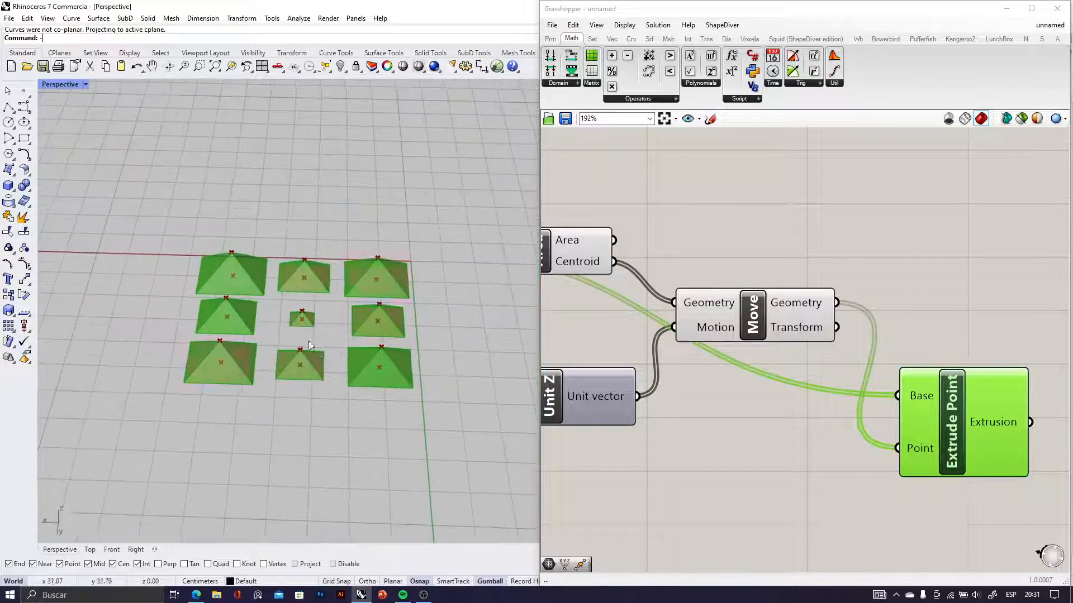
{"action": "scroll", "coordinate": [296, 328], "scroll_direction": "up", "scroll_amount": 8}
{"action": "scroll", "coordinate": [309, 293], "scroll_direction": "down", "scroll_amount": 6}
{"action": "right_click_drag", "start_coordinate": [310, 294], "coordinate": [294, 222]}
{"action": "scroll", "coordinate": [275, 270], "scroll_direction": "up", "scroll_amount": 4}
{"action": "scroll", "coordinate": [759, 394], "scroll_direction": "down", "scroll_amount": 5}
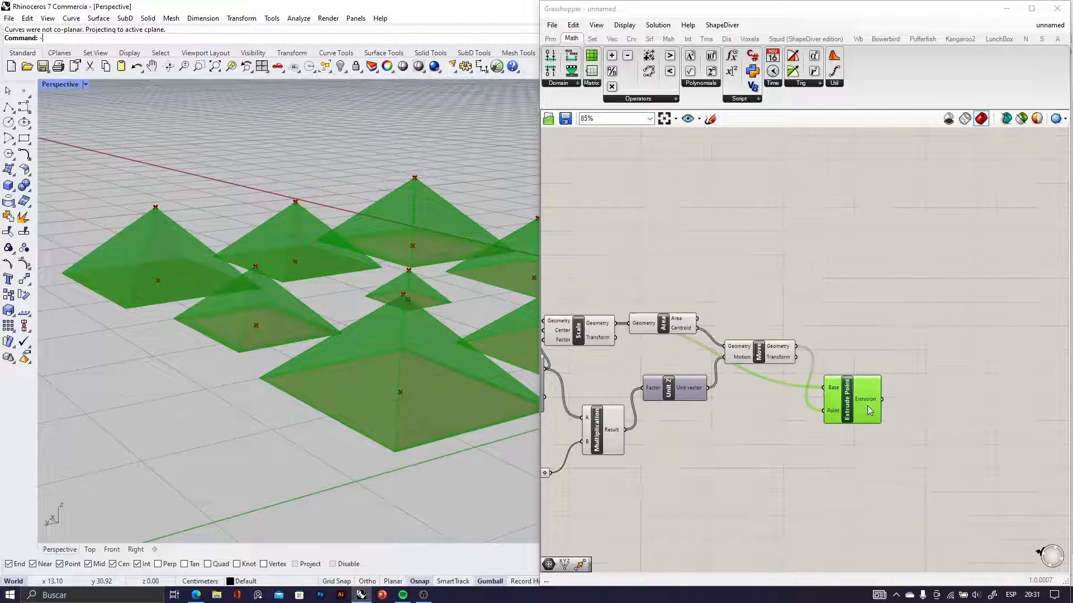
Raise Extrude Point above Move and add a number slider set to 20 below the existing multiplier slider
{"action": "left_click_drag", "start_coordinate": [867, 406], "coordinate": [877, 312]}
{"action": "right_click_drag", "start_coordinate": [660, 473], "coordinate": [834, 413]}
{"action": "scroll", "coordinate": [719, 410], "scroll_direction": "up", "scroll_amount": 6}
{"action": "left_click_drag", "start_coordinate": [718, 410], "coordinate": [641, 436]}
{"action": "left_click", "coordinate": [674, 478]}
{"action": "double_click", "coordinate": [674, 478]}
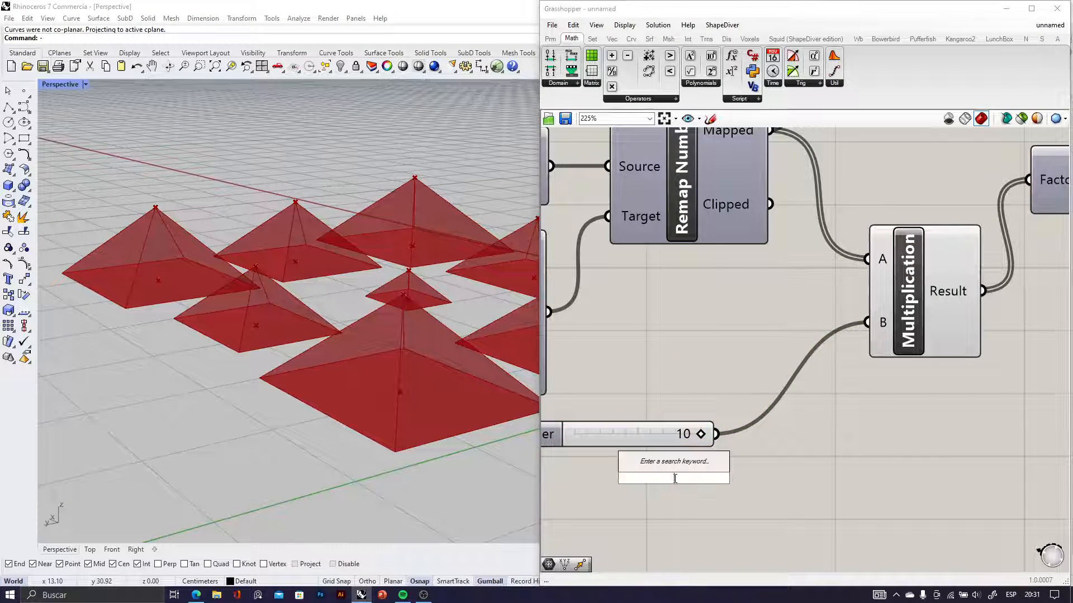
{"action": "type", "text": "number slider"}
{"action": "key", "text": "Return"}
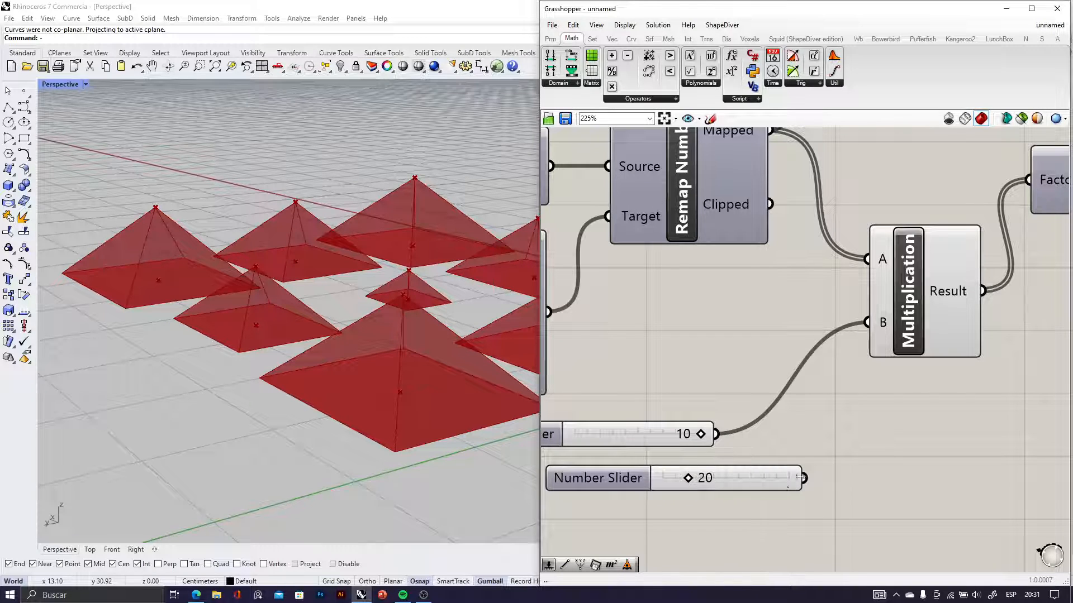
Connect the 20 slider to Multiplication's B input and delete the old slider of 10
{"action": "left_click_drag", "start_coordinate": [809, 471], "coordinate": [867, 322]}
{"action": "left_click", "coordinate": [632, 435]}
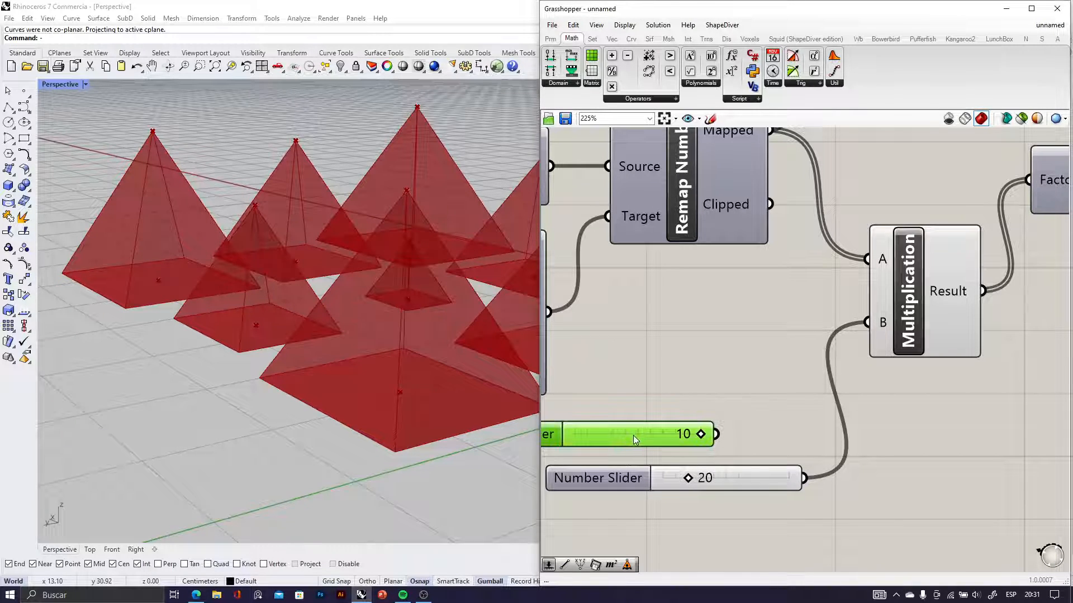
{"action": "key", "text": "Delete"}
{"action": "right_click_drag", "start_coordinate": [347, 368], "coordinate": [235, 380]}
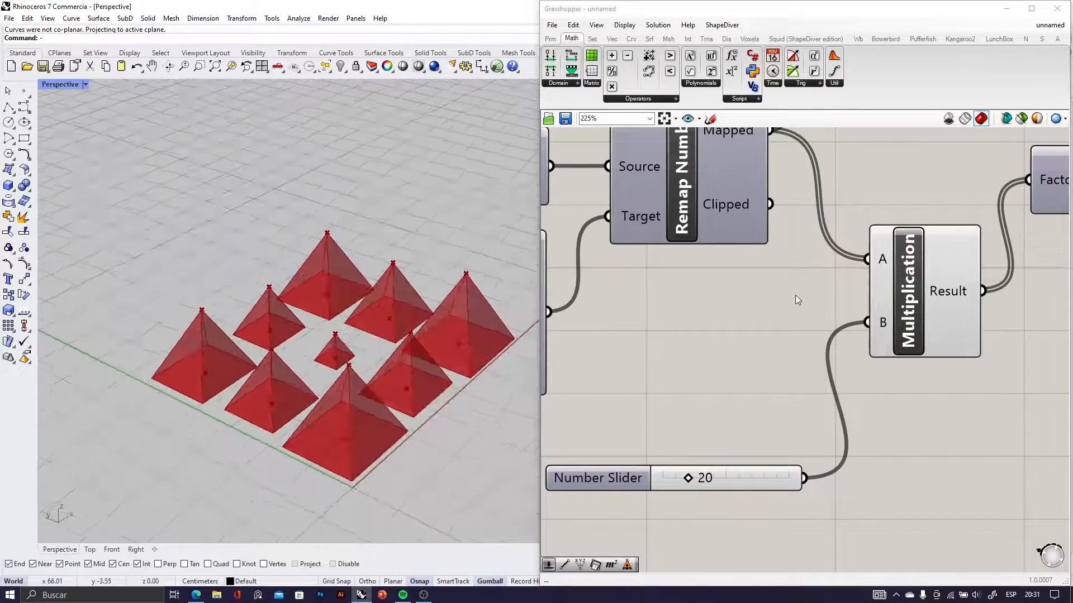
Set both the U Count and V Count sliders of Divide Domain² to 5
{"action": "scroll", "coordinate": [769, 337], "scroll_direction": "down", "scroll_amount": 10}
{"action": "scroll", "coordinate": [769, 337], "scroll_direction": "up", "scroll_amount": 9}
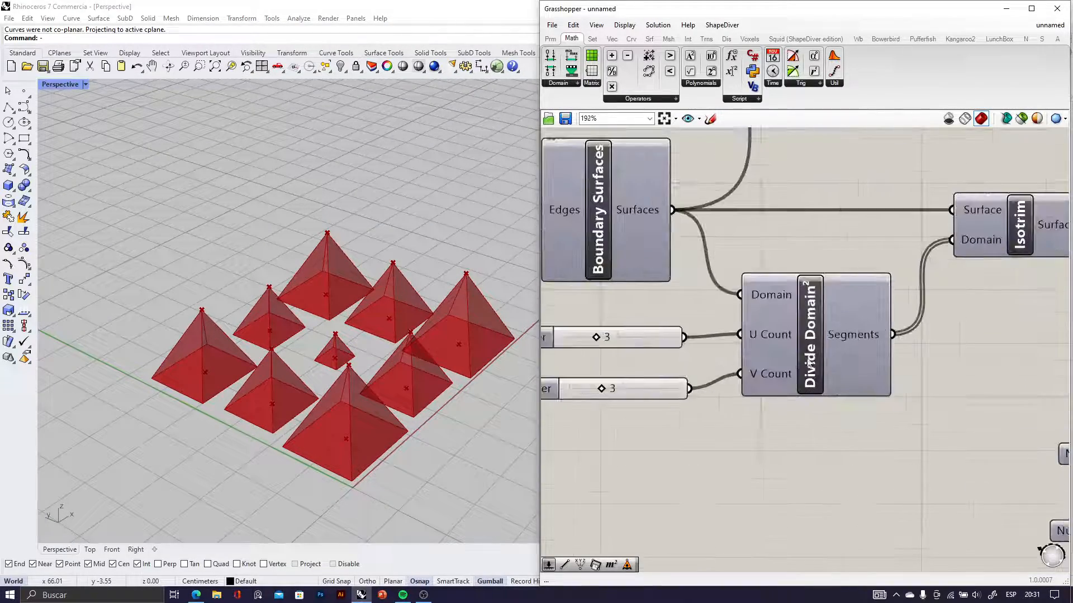
{"action": "right_click_drag", "start_coordinate": [629, 363], "coordinate": [745, 388]}
{"action": "scroll", "coordinate": [744, 387], "scroll_direction": "up", "scroll_amount": 3}
{"action": "right_click_drag", "start_coordinate": [377, 341], "coordinate": [239, 407]}
{"action": "left_click_drag", "start_coordinate": [681, 344], "coordinate": [718, 348]}
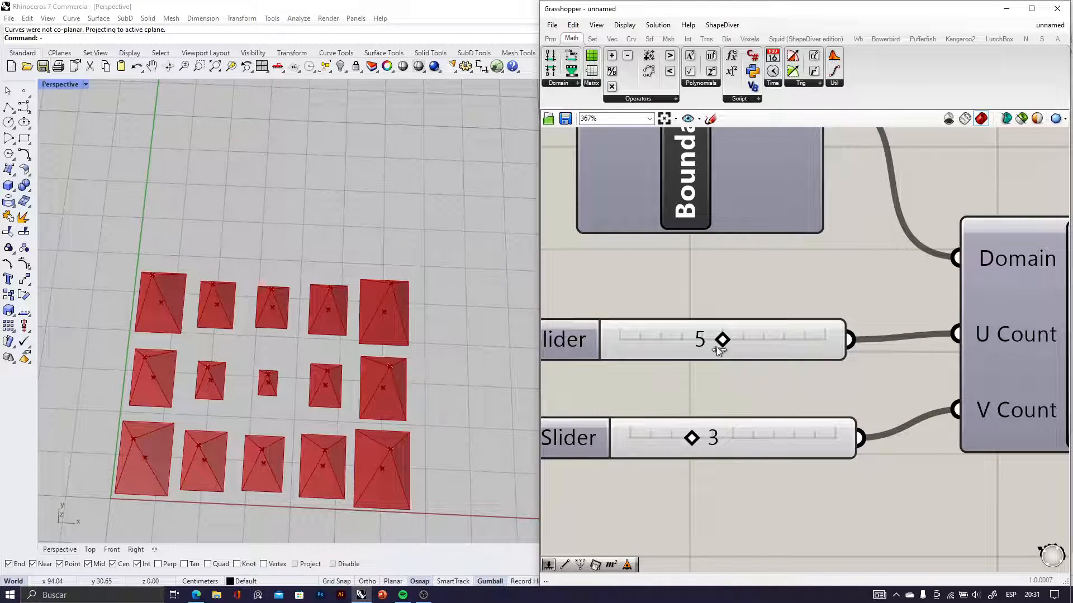
{"action": "left_click_drag", "start_coordinate": [697, 441], "coordinate": [733, 445]}
{"action": "right_click_drag", "start_coordinate": [364, 421], "coordinate": [335, 401]}
Move the attractor point on the 2D slider near its lower-left corner and inspect the pyramid size gradient
{"action": "scroll", "coordinate": [803, 353], "scroll_direction": "down", "scroll_amount": 6}
{"action": "scroll", "coordinate": [691, 363], "scroll_direction": "down", "scroll_amount": 6}
{"action": "right_click_drag", "start_coordinate": [838, 362], "coordinate": [762, 359]}
{"action": "scroll", "coordinate": [643, 274], "scroll_direction": "up", "scroll_amount": 9}
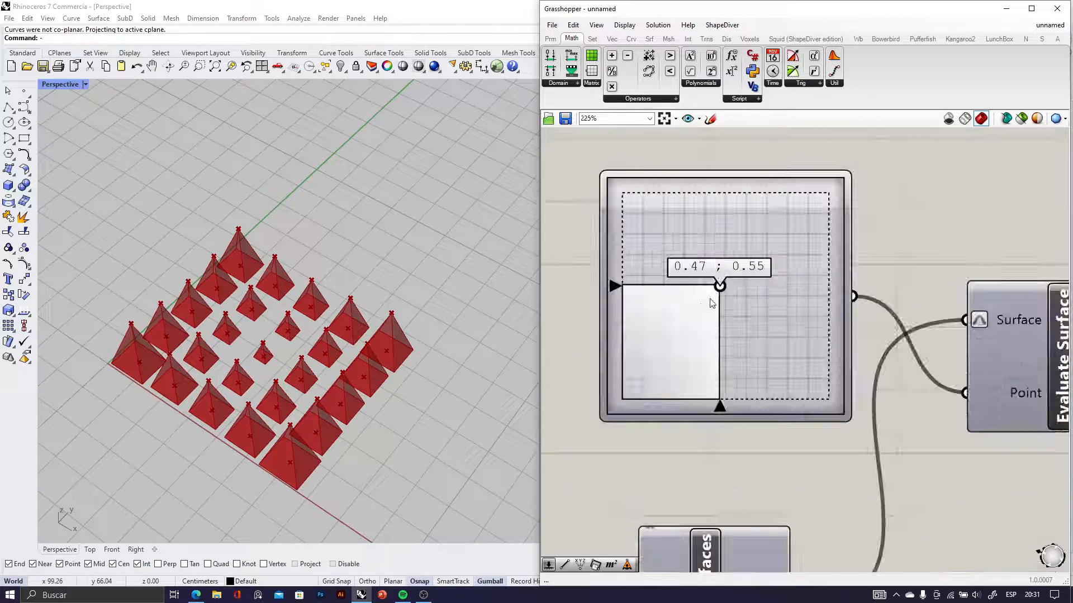
{"action": "left_click_drag", "start_coordinate": [714, 296], "coordinate": [643, 386]}
{"action": "right_click_drag", "start_coordinate": [198, 369], "coordinate": [327, 347]}
{"action": "scroll", "coordinate": [224, 378], "scroll_direction": "up", "scroll_amount": 6}
{"action": "scroll", "coordinate": [188, 353], "scroll_direction": "down", "scroll_amount": 4}
{"action": "scroll", "coordinate": [189, 355], "scroll_direction": "down", "scroll_amount": 4}
{"action": "scroll", "coordinate": [265, 321], "scroll_direction": "up", "scroll_amount": 5}
{"action": "scroll", "coordinate": [302, 393], "scroll_direction": "up", "scroll_amount": 2}
{"action": "scroll", "coordinate": [687, 326], "scroll_direction": "down", "scroll_amount": 9}
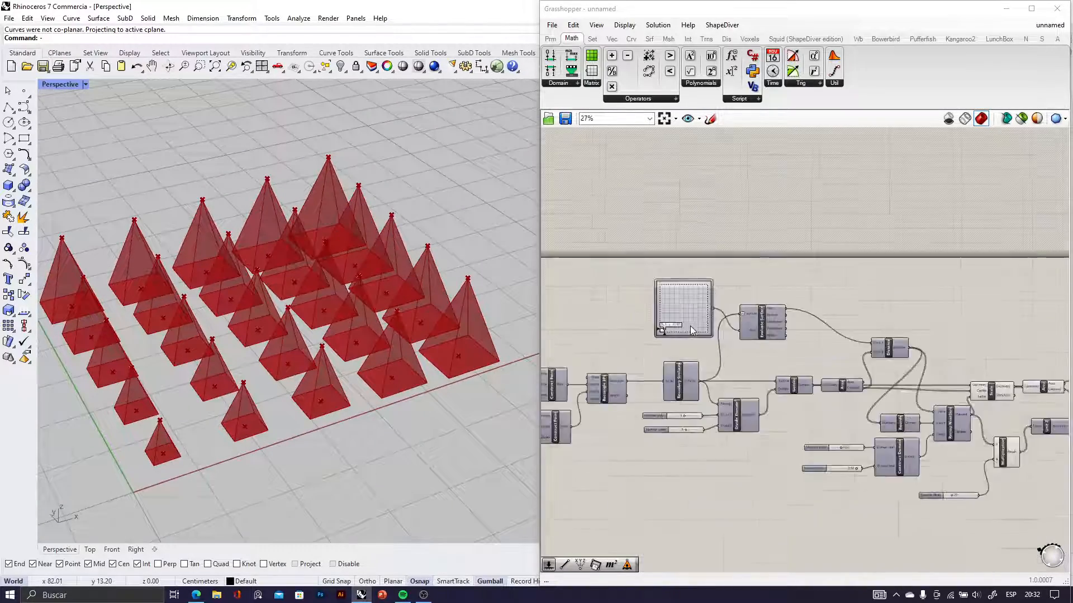
Turn on the preview of Boundary Surfaces and view the base surface beneath the pyramids
{"action": "scroll", "coordinate": [682, 385], "scroll_direction": "up", "scroll_amount": 9}
{"action": "left_click", "coordinate": [687, 291]}
{"action": "middle_click", "coordinate": [688, 292]}
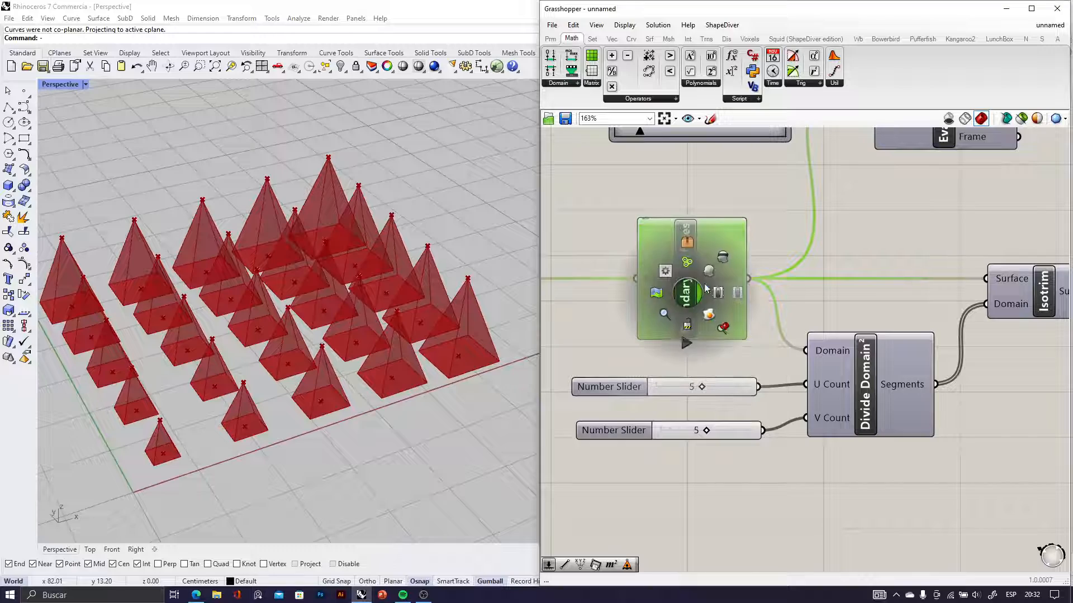
{"action": "left_click", "coordinate": [709, 271]}
{"action": "left_click", "coordinate": [649, 346]}
{"action": "right_click_drag", "start_coordinate": [354, 402], "coordinate": [324, 318]}
{"action": "scroll", "coordinate": [325, 318], "scroll_direction": "down", "scroll_amount": 3}
{"action": "scroll", "coordinate": [713, 341], "scroll_direction": "down", "scroll_amount": 4}
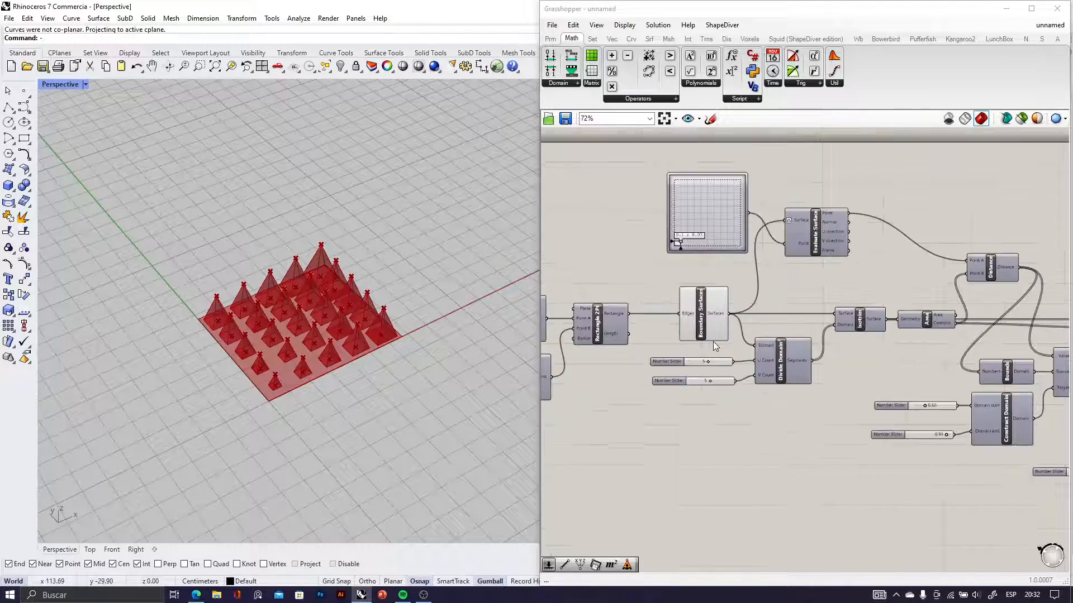
Turn off the preview of the Scale, Area, Multiplication, Unit Z and Move components
{"action": "scroll", "coordinate": [713, 341], "scroll_direction": "down", "scroll_amount": 2}
{"action": "scroll", "coordinate": [876, 317], "scroll_direction": "up", "scroll_amount": 5}
{"action": "left_click", "coordinate": [862, 279]}
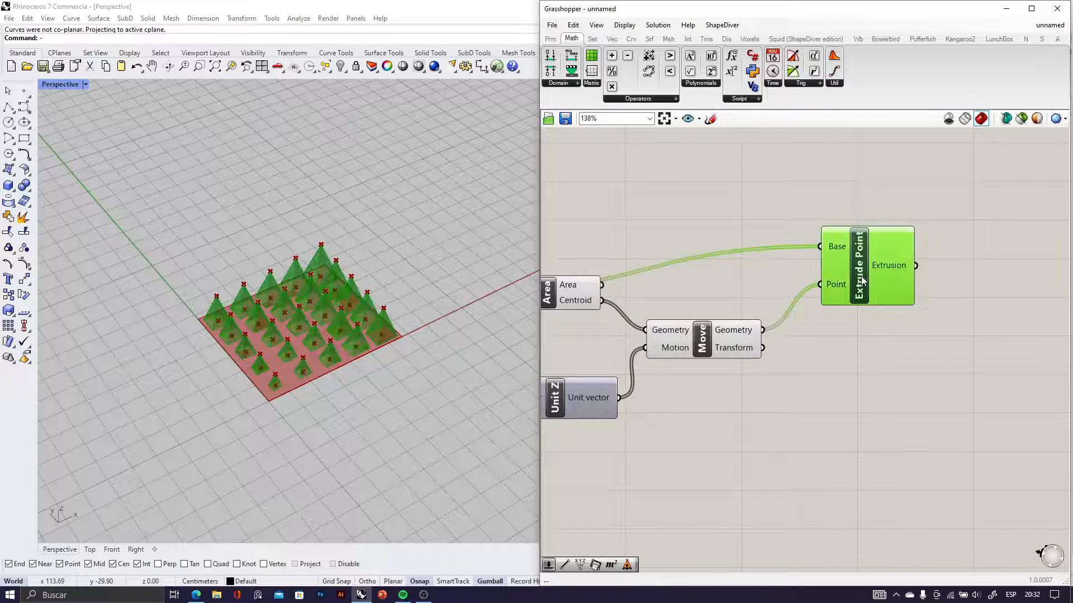
{"action": "scroll", "coordinate": [862, 280], "scroll_direction": "down", "scroll_amount": 6}
{"action": "scroll", "coordinate": [640, 246], "scroll_direction": "up", "scroll_amount": 2}
{"action": "left_click_drag", "start_coordinate": [792, 268], "coordinate": [901, 414]}
{"action": "middle_click", "coordinate": [846, 320]}
{"action": "left_click", "coordinate": [874, 302]}
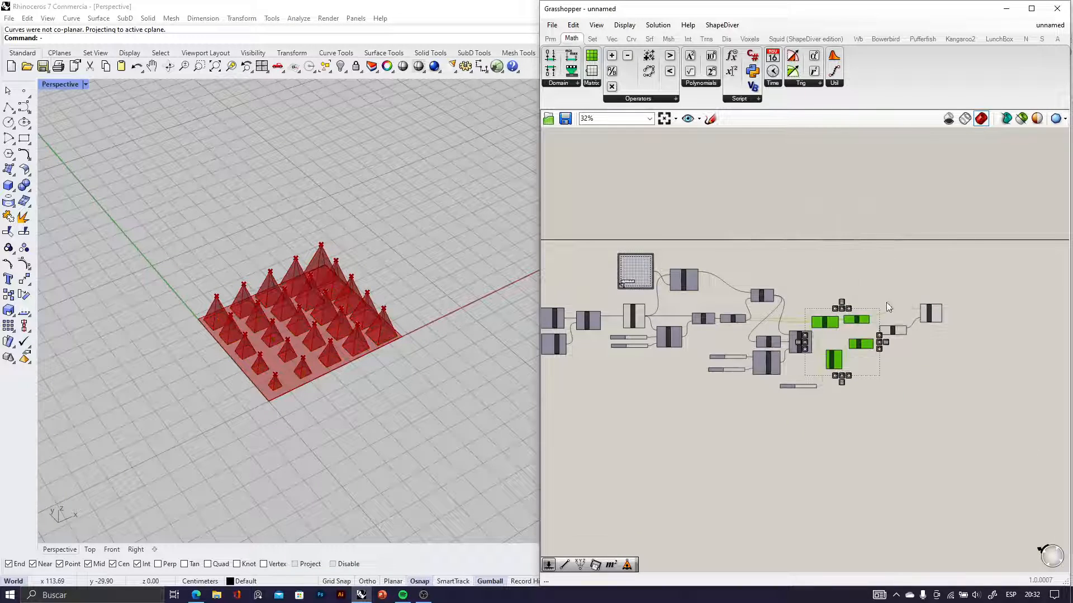
{"action": "scroll", "coordinate": [888, 307], "scroll_direction": "up", "scroll_amount": 3}
{"action": "middle_click", "coordinate": [890, 334]}
{"action": "left_click", "coordinate": [925, 301]}
Add a Custom Preview component beside Extrude Point and connect the Extrusion output to its Geometry input
{"action": "right_click_drag", "start_coordinate": [934, 352], "coordinate": [822, 355]}
{"action": "left_click", "coordinate": [847, 311]}
{"action": "right_click_drag", "start_coordinate": [877, 324], "coordinate": [810, 305]}
{"action": "scroll", "coordinate": [785, 287], "scroll_direction": "up", "scroll_amount": 4}
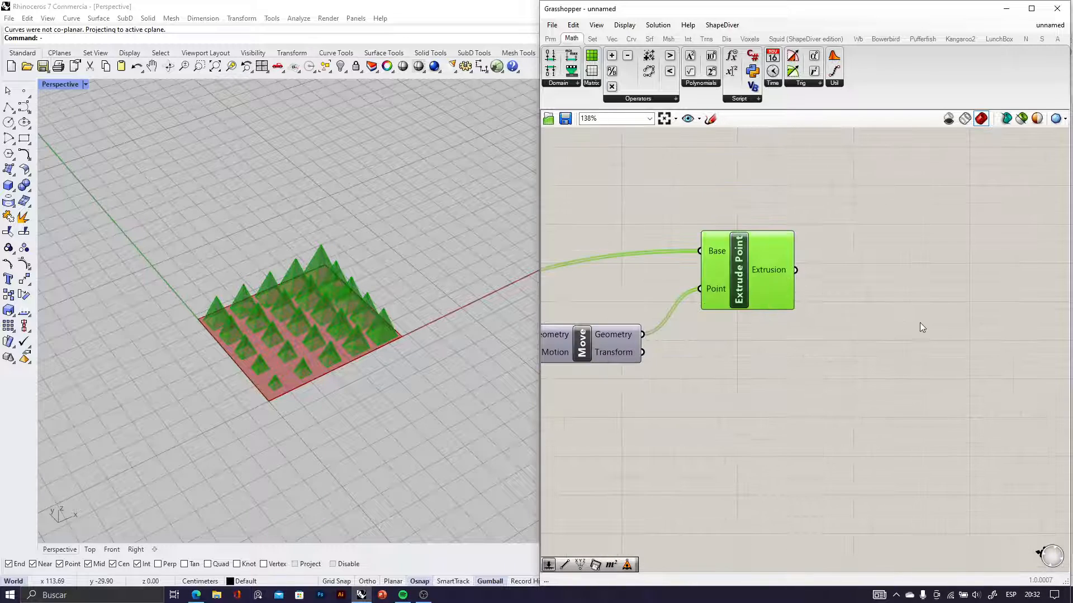
{"action": "double_click", "coordinate": [919, 321]}
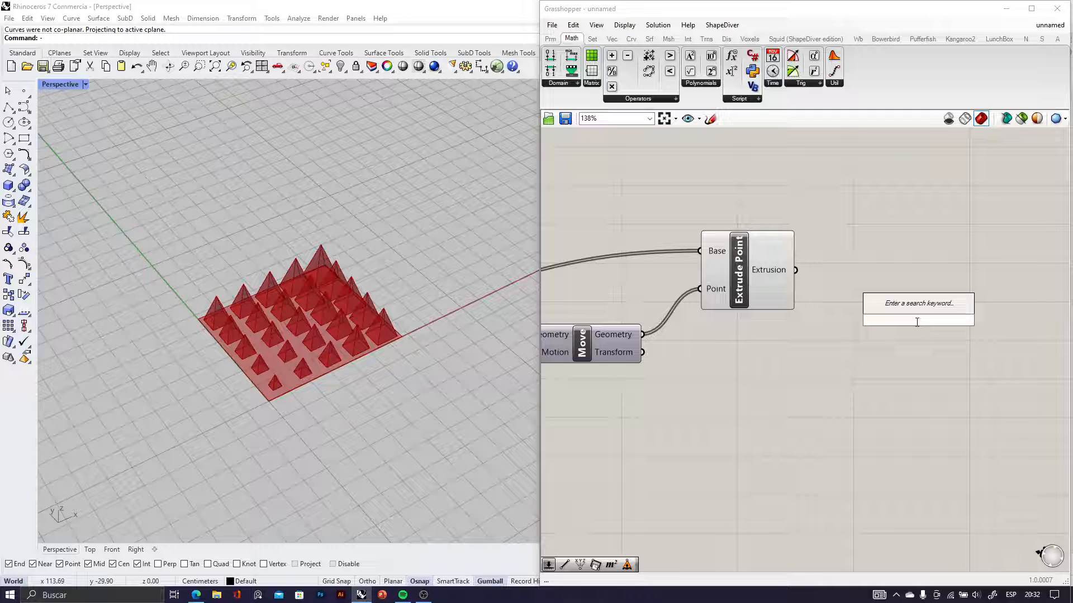
{"action": "type", "text": "custom"}
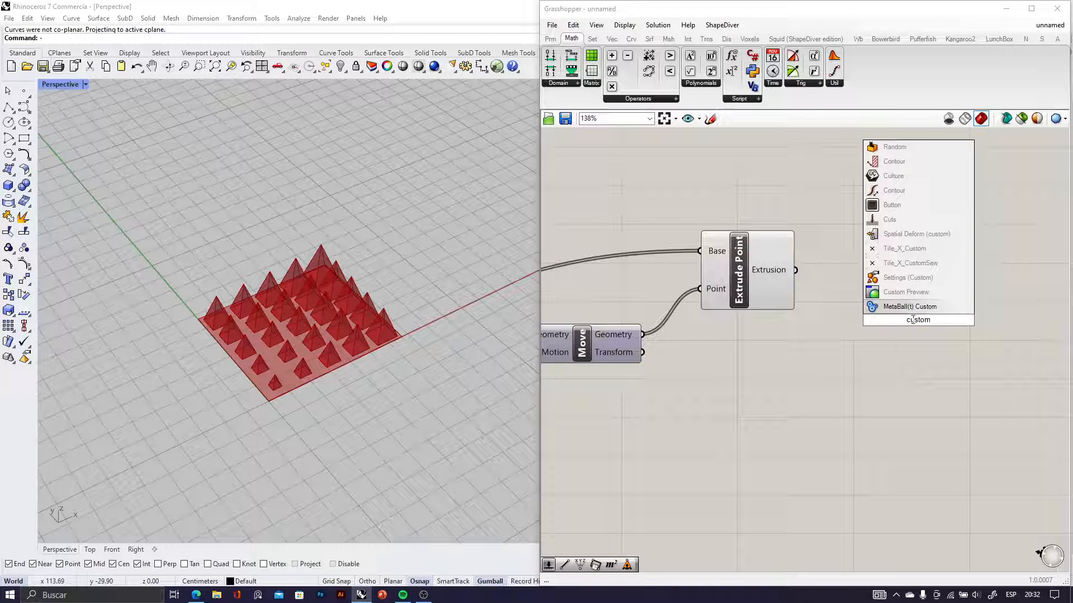
{"action": "left_click", "coordinate": [901, 293]}
{"action": "left_click_drag", "start_coordinate": [796, 270], "coordinate": [914, 285]}
{"action": "left_click", "coordinate": [817, 341]}
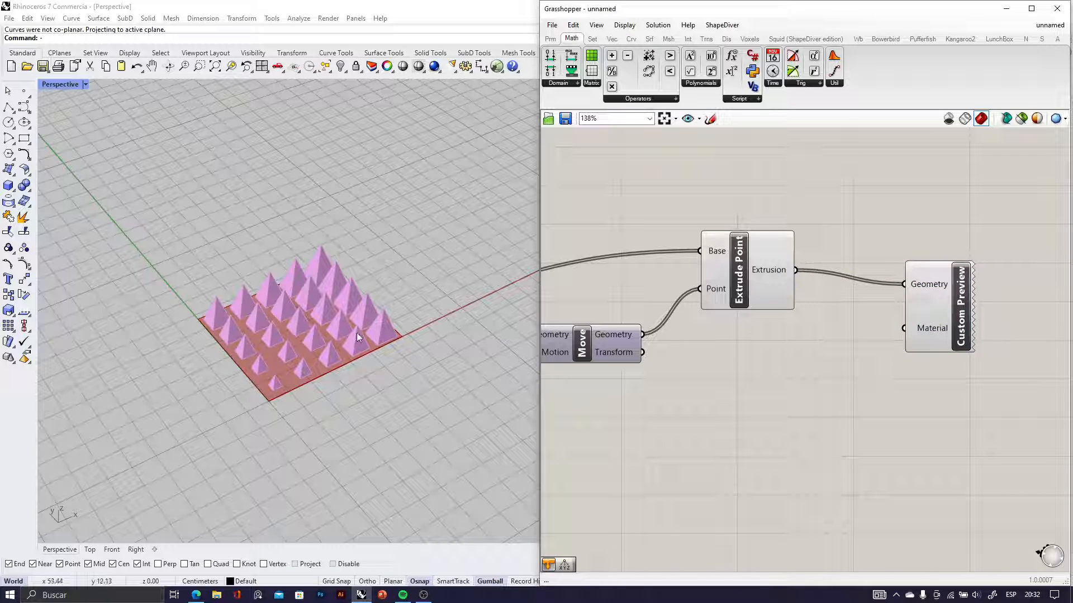
Inspect the shaded pyramids from several angles and move Custom Preview farther from Extrude Point
{"action": "scroll", "coordinate": [229, 307], "scroll_direction": "up", "scroll_amount": 3}
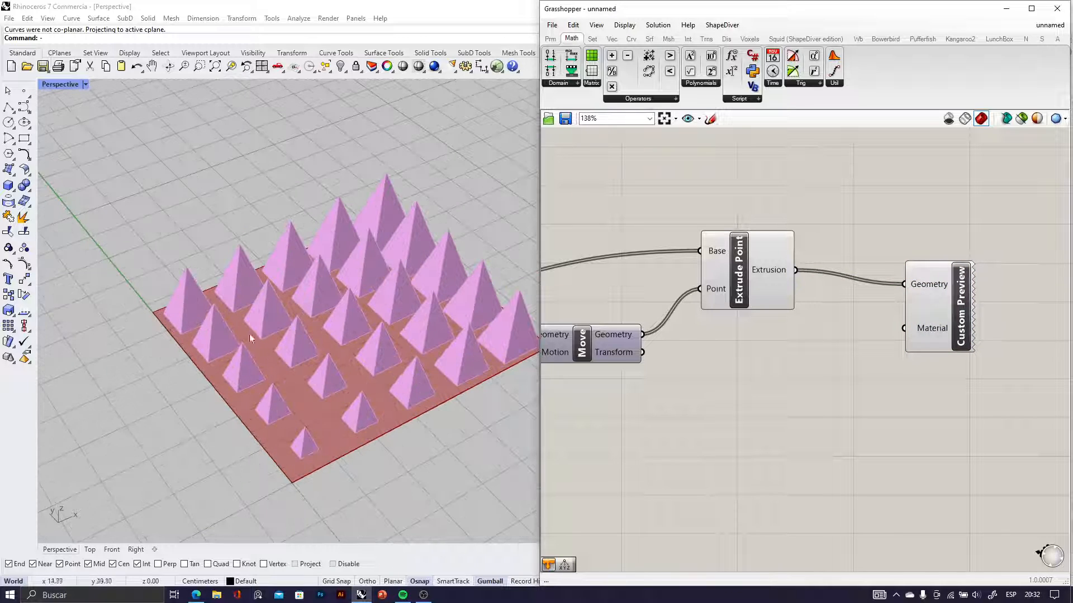
{"action": "scroll", "coordinate": [246, 336], "scroll_direction": "down", "scroll_amount": 4}
{"action": "scroll", "coordinate": [238, 338], "scroll_direction": "up", "scroll_amount": 4}
{"action": "right_click_drag", "start_coordinate": [270, 313], "coordinate": [242, 359]}
{"action": "scroll", "coordinate": [239, 373], "scroll_direction": "up", "scroll_amount": 5}
{"action": "scroll", "coordinate": [239, 372], "scroll_direction": "down", "scroll_amount": 4}
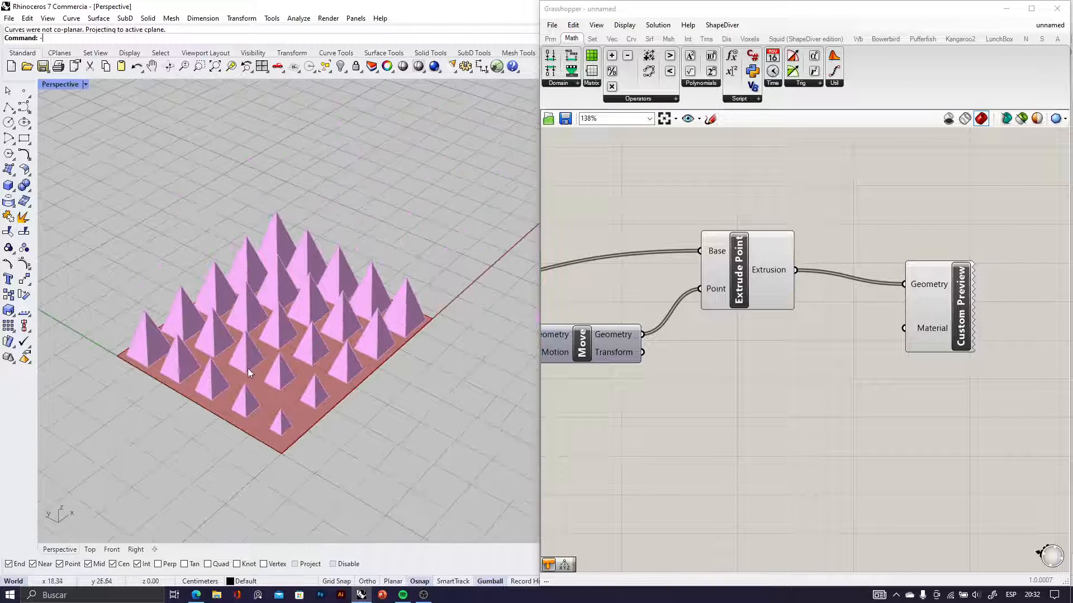
{"action": "left_click_drag", "start_coordinate": [952, 335], "coordinate": [1002, 333]}
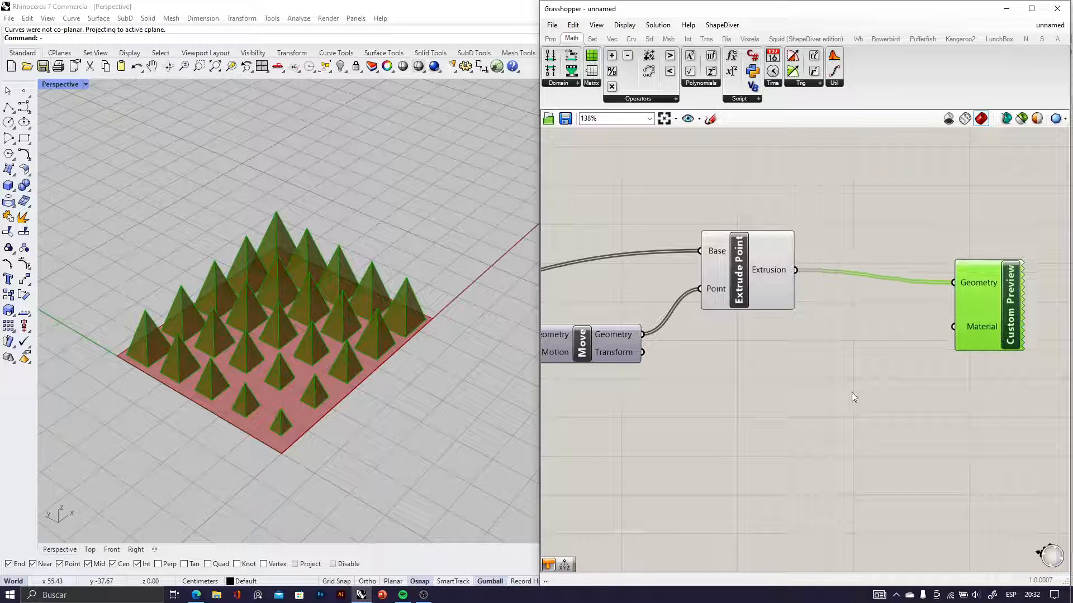
Add a Colour Swatch component below the wire between Extrude Point and Custom Preview
{"action": "left_click", "coordinate": [916, 414]}
{"action": "double_click", "coordinate": [850, 407]}
{"action": "type", "text": "co"}
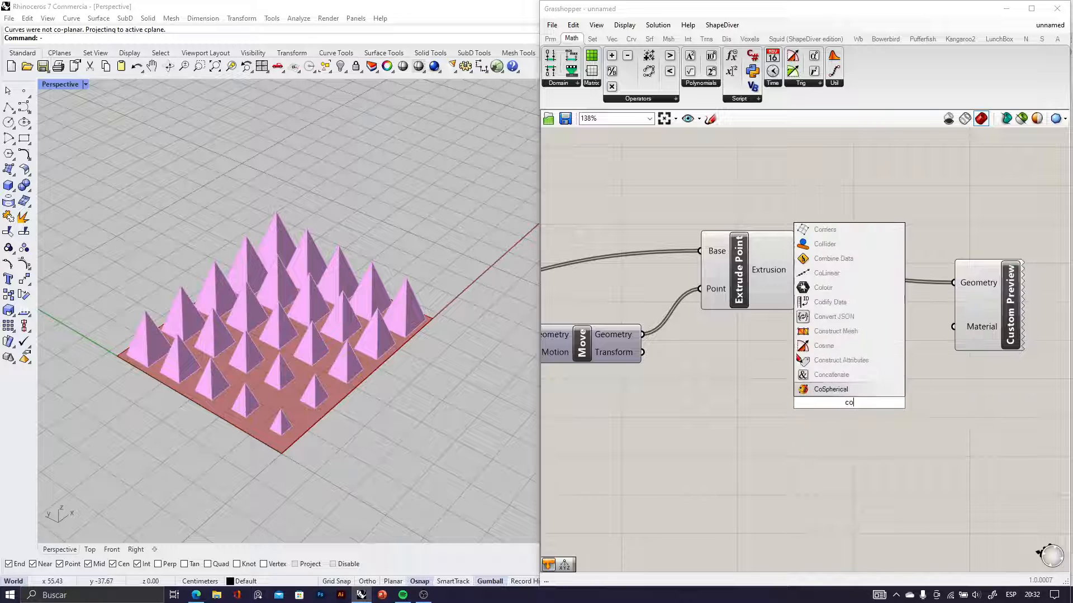
{"action": "type", "text": "lor swat"}
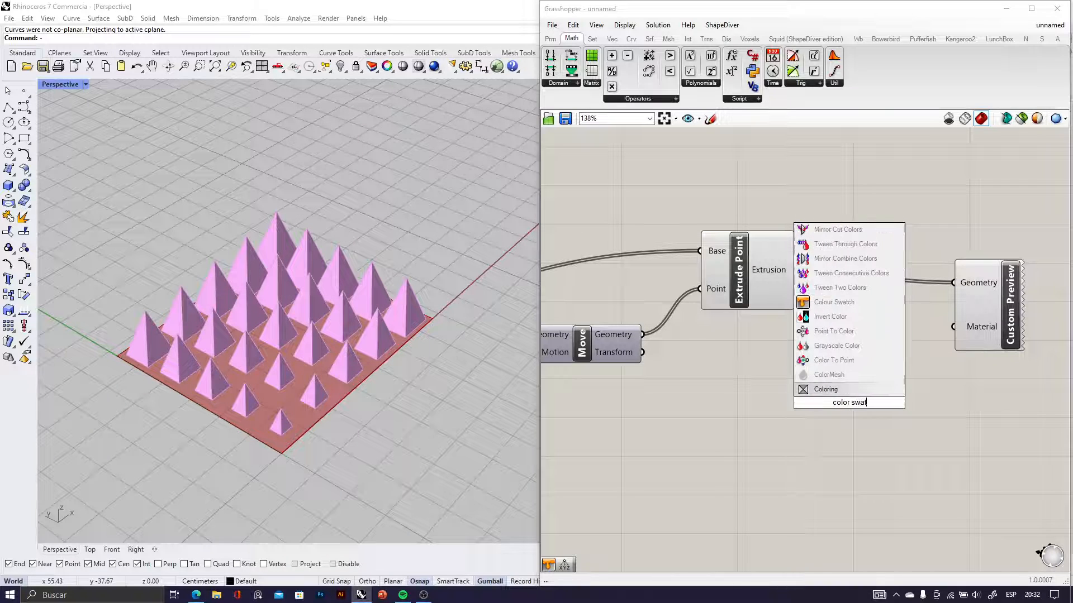
{"action": "left_click", "coordinate": [835, 302]}
{"action": "scroll", "coordinate": [866, 395], "scroll_direction": "up", "scroll_amount": 2}
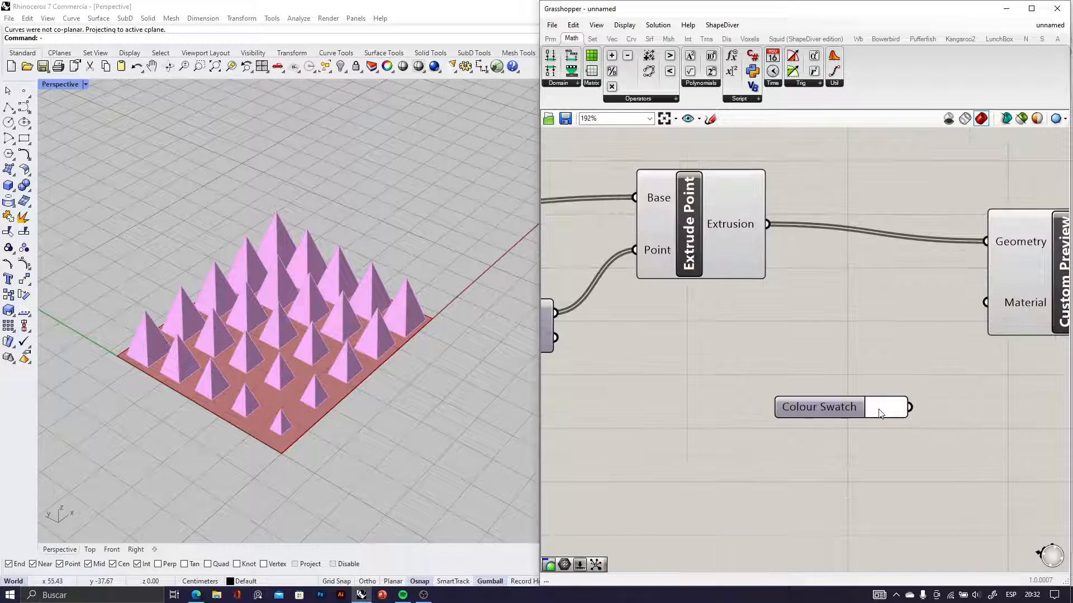
Set the Colour Swatch to blue, connect it to Custom Preview's Material input and view the pyramids
{"action": "left_click", "coordinate": [880, 410]}
{"action": "left_click", "coordinate": [901, 452]}
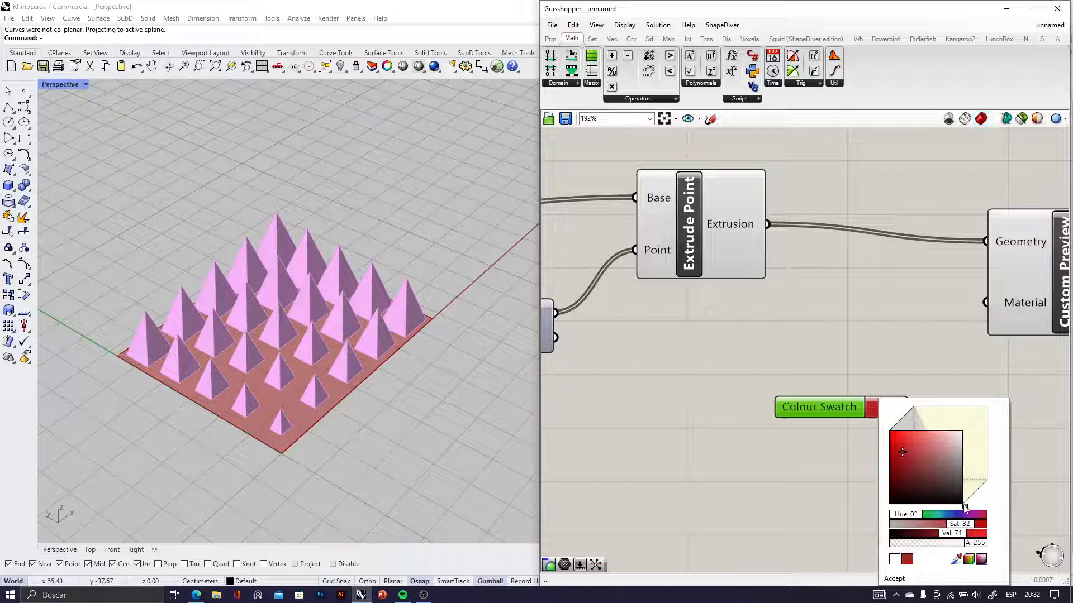
{"action": "left_click_drag", "start_coordinate": [964, 506], "coordinate": [961, 474]}
{"action": "left_click", "coordinate": [943, 418]}
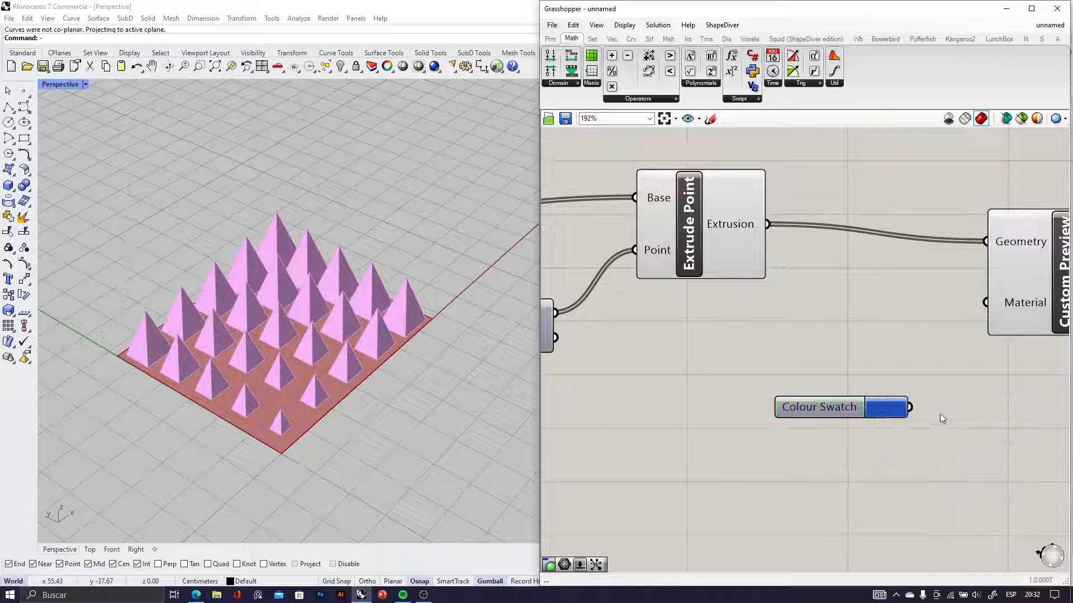
{"action": "left_click_drag", "start_coordinate": [994, 300], "coordinate": [992, 302]}
{"action": "mouse_move", "coordinate": [320, 345]}
{"action": "right_mouse_down"}
{"action": "mouse_move", "coordinate": [276, 317]}
{"action": "mouse_move", "coordinate": [239, 317]}
{"action": "mouse_move", "coordinate": [320, 329]}
{"action": "mouse_move", "coordinate": [307, 347]}
{"action": "mouse_move", "coordinate": [313, 340]}
{"action": "right_mouse_up"}
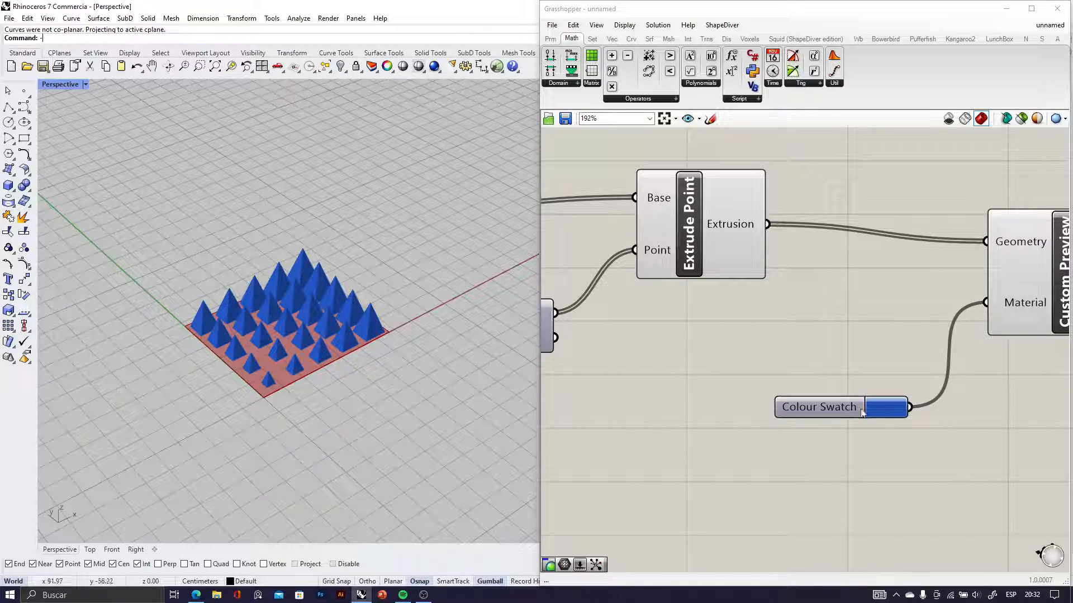
Delete the Colour Swatch and add a Gradient component in its place
{"action": "left_click", "coordinate": [834, 406]}
{"action": "key", "text": "Delete"}
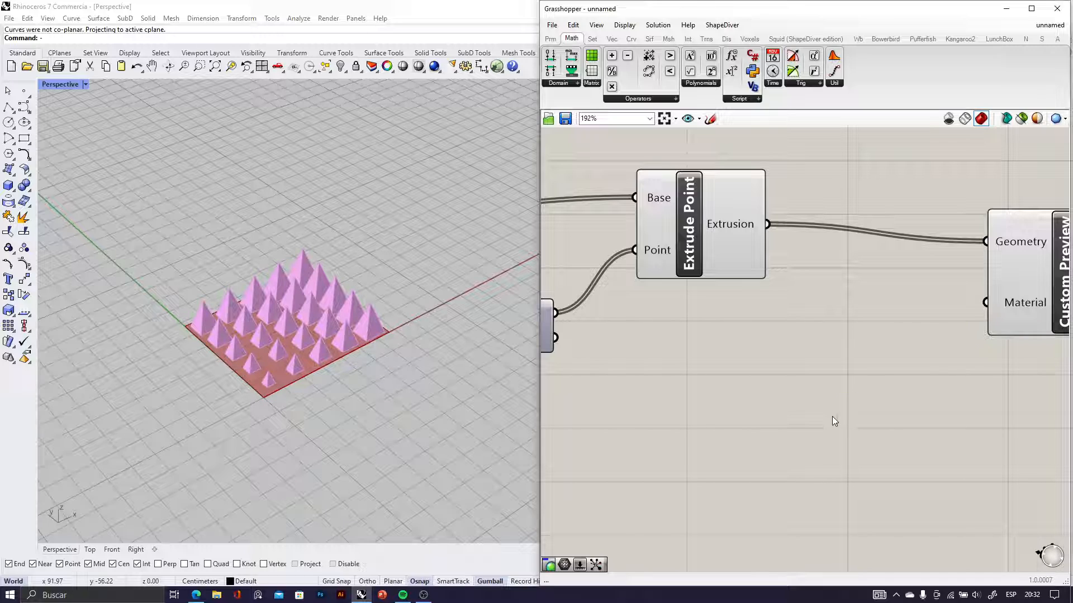
{"action": "double_click", "coordinate": [833, 421]}
{"action": "type", "text": "grad"}
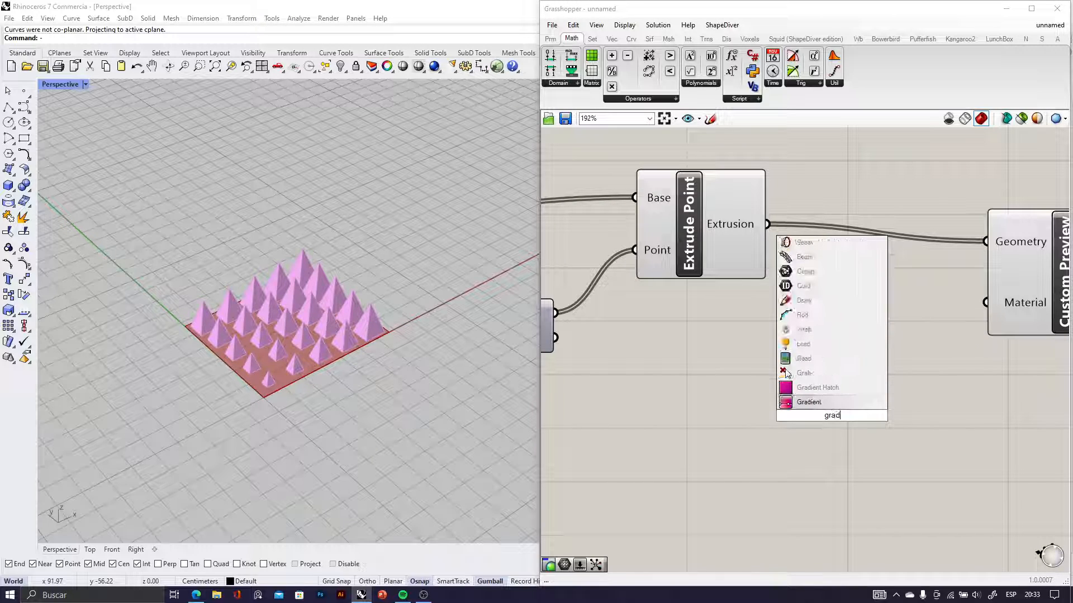
{"action": "left_click", "coordinate": [813, 402]}
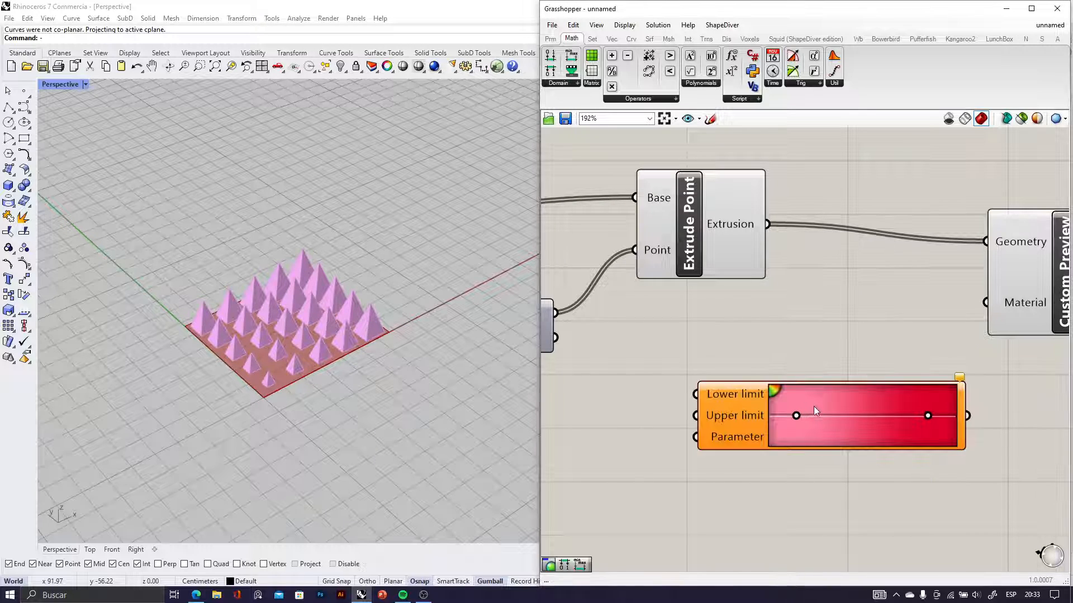
Examine the Gradient component's Lower limit, Upper limit and Parameter inputs
{"action": "scroll", "coordinate": [818, 407], "scroll_direction": "down", "scroll_amount": 2}
{"action": "scroll", "coordinate": [745, 427], "scroll_direction": "up", "scroll_amount": 2}
{"action": "scroll", "coordinate": [741, 427], "scroll_direction": "down", "scroll_amount": 5}
{"action": "right_click_drag", "start_coordinate": [663, 428], "coordinate": [728, 395]}
{"action": "scroll", "coordinate": [703, 374], "scroll_direction": "up", "scroll_amount": 4}
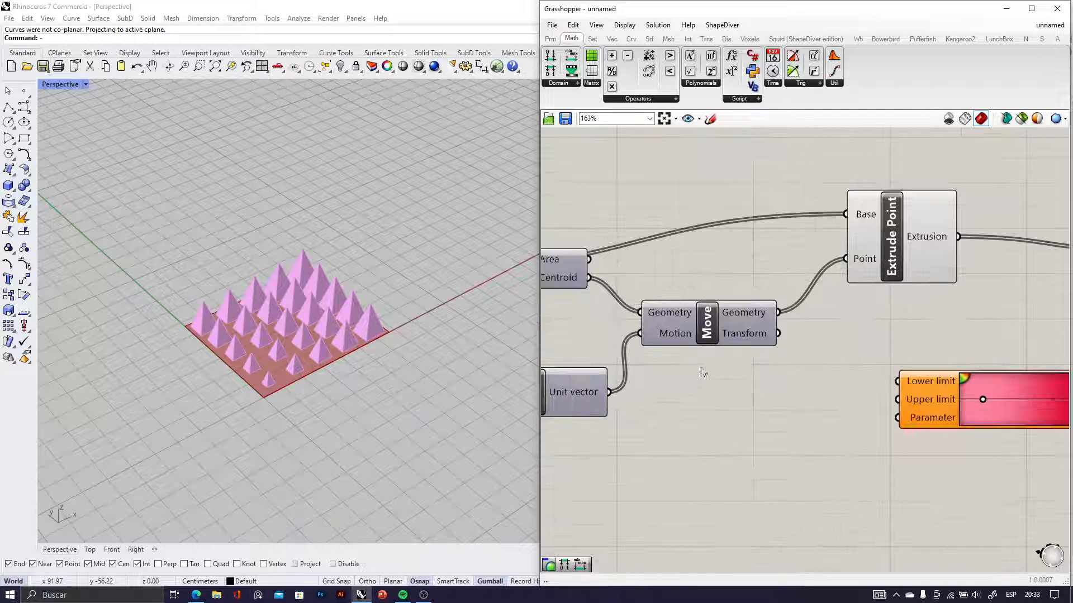
{"action": "scroll", "coordinate": [794, 381], "scroll_direction": "down", "scroll_amount": 5}
{"action": "scroll", "coordinate": [866, 390], "scroll_direction": "up", "scroll_amount": 7}
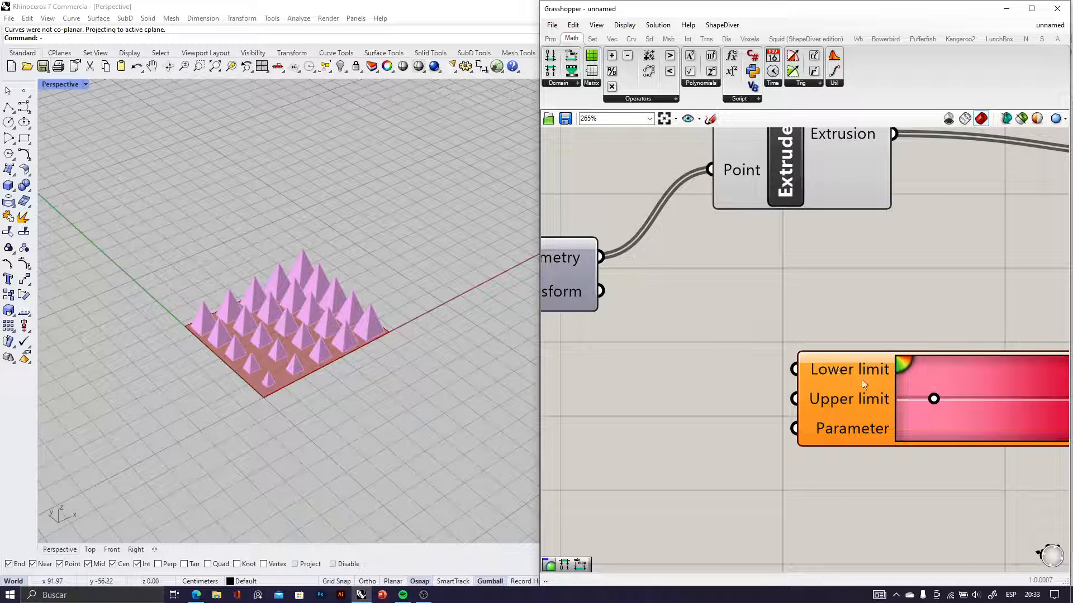
{"action": "scroll", "coordinate": [835, 403], "scroll_direction": "down", "scroll_amount": 2}
{"action": "scroll", "coordinate": [836, 403], "scroll_direction": "up", "scroll_amount": 4}
{"action": "left_click", "coordinate": [835, 401]}
{"action": "scroll", "coordinate": [787, 391], "scroll_direction": "down", "scroll_amount": 5}
{"action": "scroll", "coordinate": [810, 392], "scroll_direction": "up", "scroll_amount": 3}
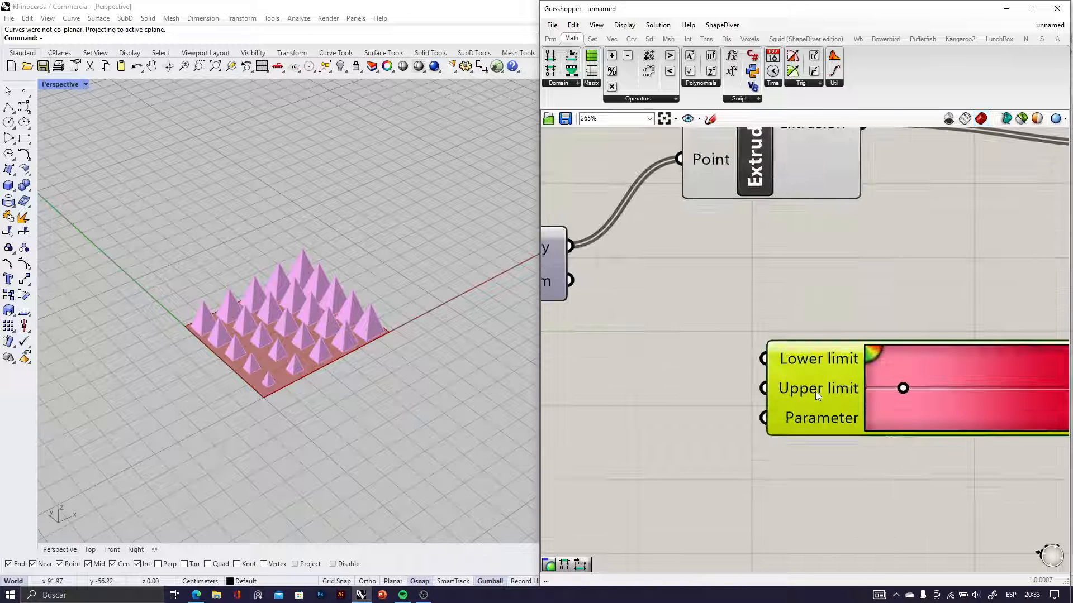
{"action": "left_click_drag", "start_coordinate": [814, 382], "coordinate": [758, 416]}
{"action": "scroll", "coordinate": [758, 415], "scroll_direction": "down", "scroll_amount": 6}
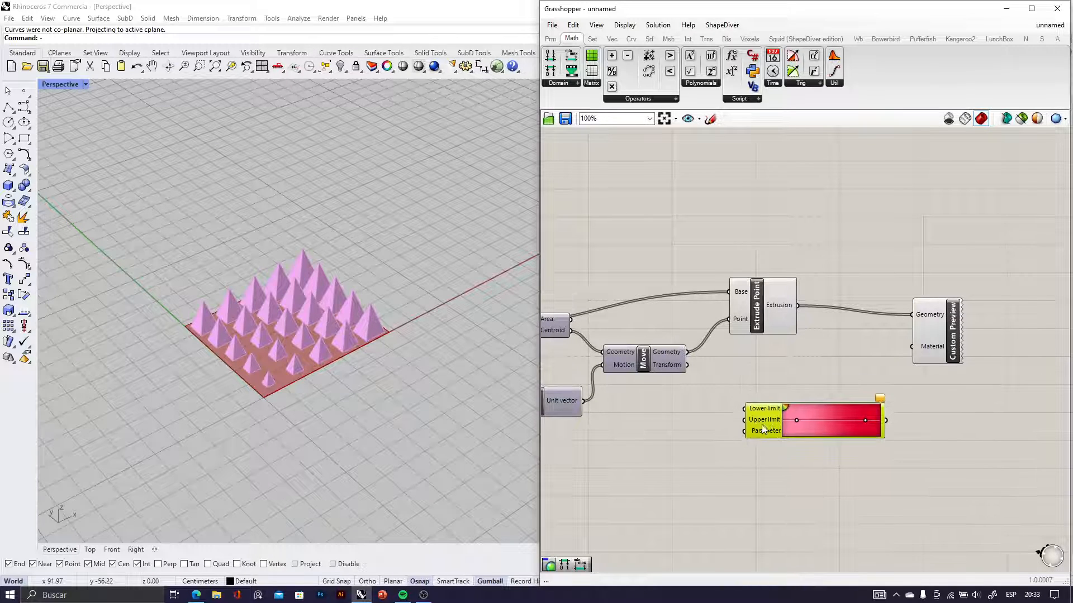
{"action": "scroll", "coordinate": [755, 399], "scroll_direction": "up", "scroll_amount": 4}
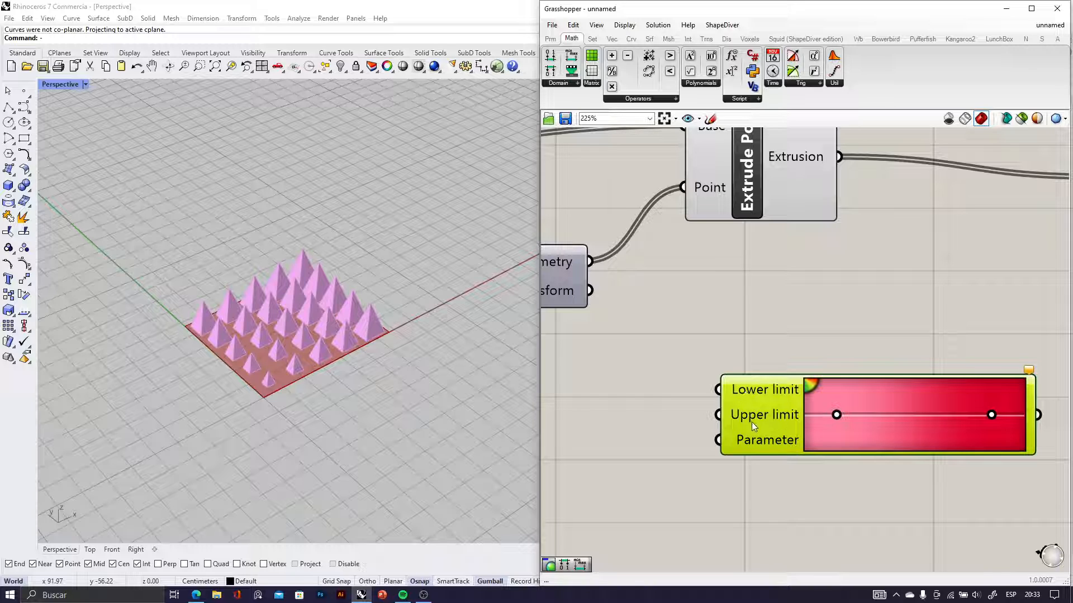
Examine the Bounds and Remap Numbers components upstream to find the domain of the attractor distances
{"action": "scroll", "coordinate": [764, 414], "scroll_direction": "down", "scroll_amount": 6}
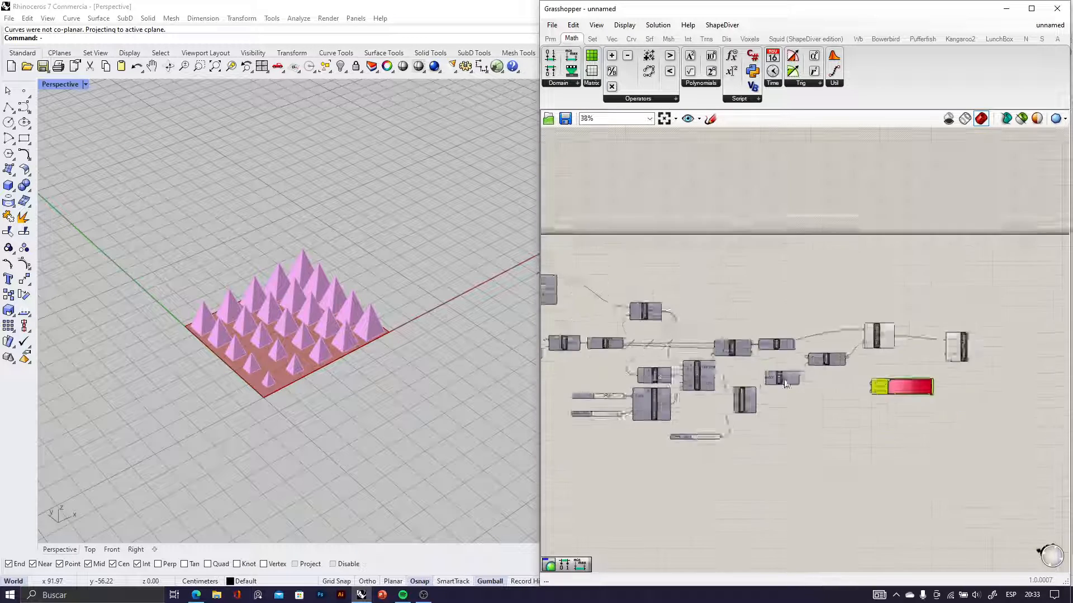
{"action": "scroll", "coordinate": [719, 385], "scroll_direction": "up", "scroll_amount": 3}
{"action": "scroll", "coordinate": [718, 385], "scroll_direction": "up", "scroll_amount": 1}
{"action": "scroll", "coordinate": [726, 374], "scroll_direction": "down", "scroll_amount": 3}
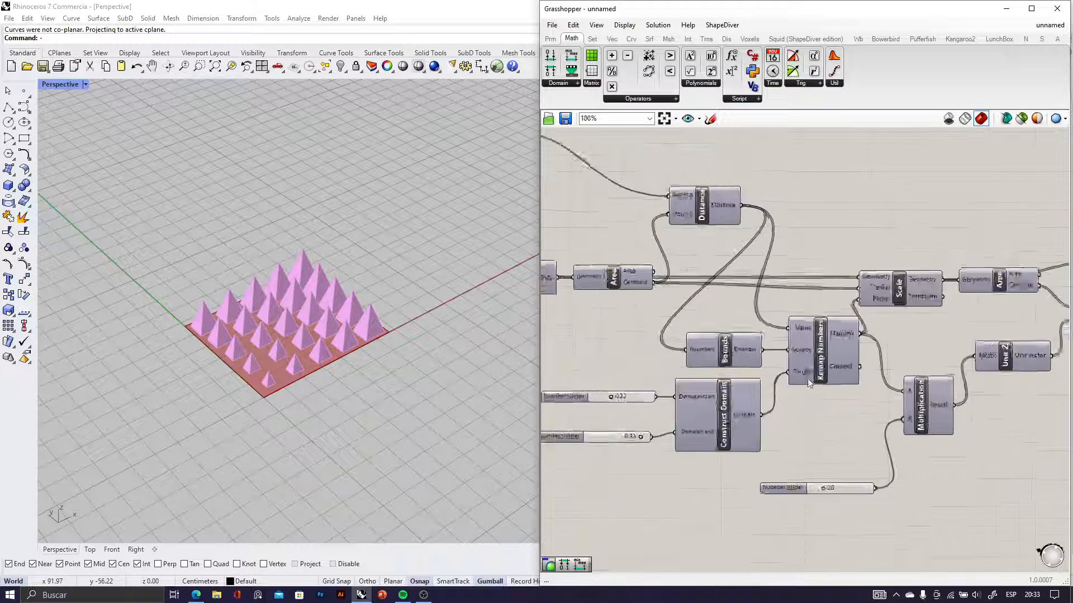
{"action": "scroll", "coordinate": [739, 362], "scroll_direction": "up", "scroll_amount": 5}
{"action": "scroll", "coordinate": [739, 360], "scroll_direction": "down", "scroll_amount": 3}
{"action": "left_click", "coordinate": [735, 353]}
{"action": "scroll", "coordinate": [745, 358], "scroll_direction": "down", "scroll_amount": 2}
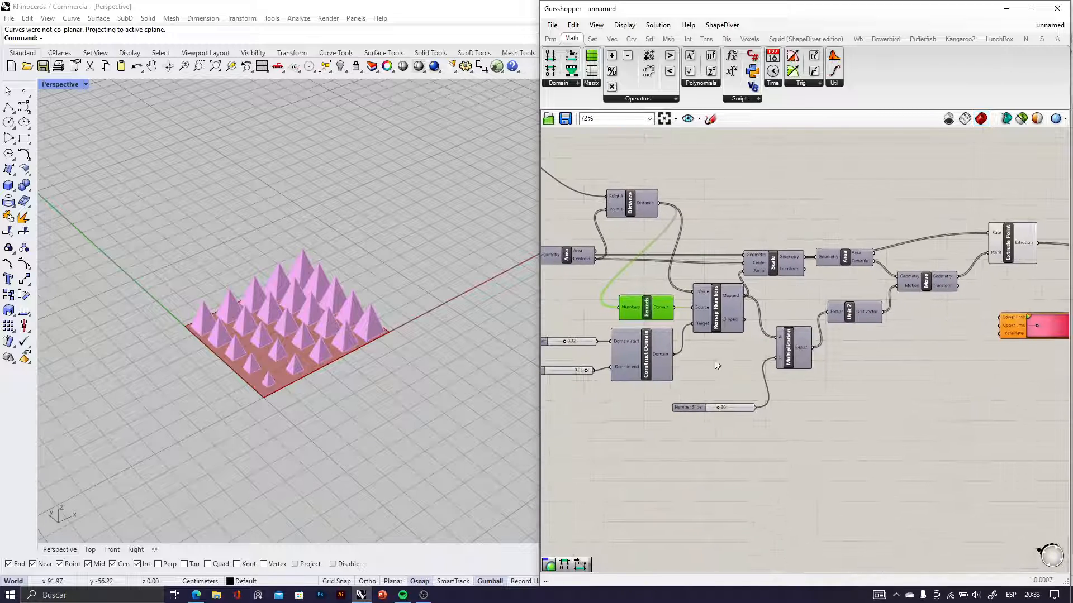
Add a Deconstruct Domain component below the Multiplication component
{"action": "double_click", "coordinate": [817, 426]}
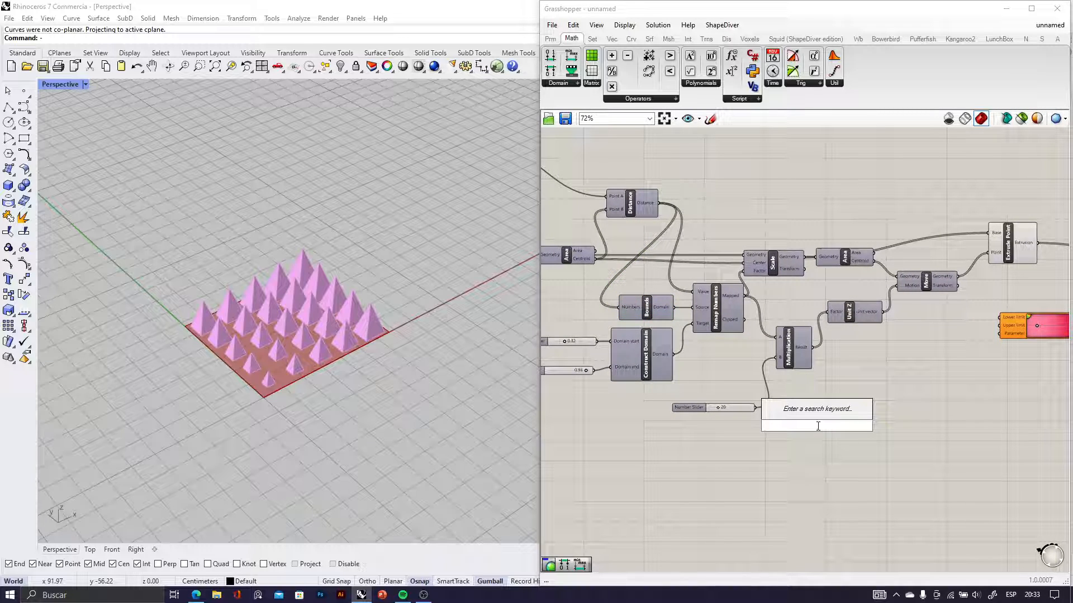
{"action": "type", "text": "decont"}
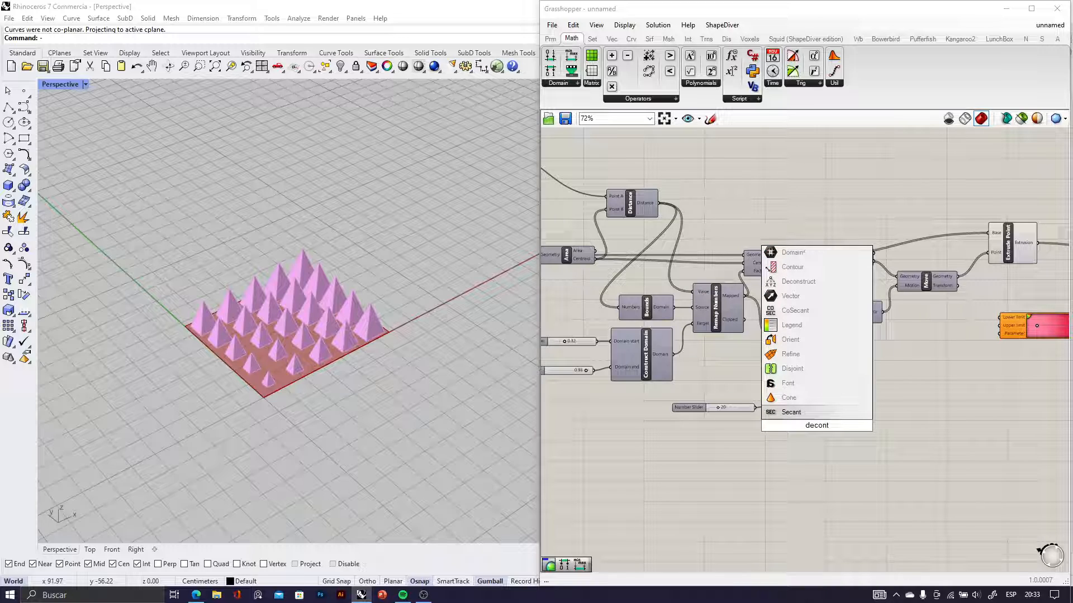
{"action": "key", "text": "BackSpace"}
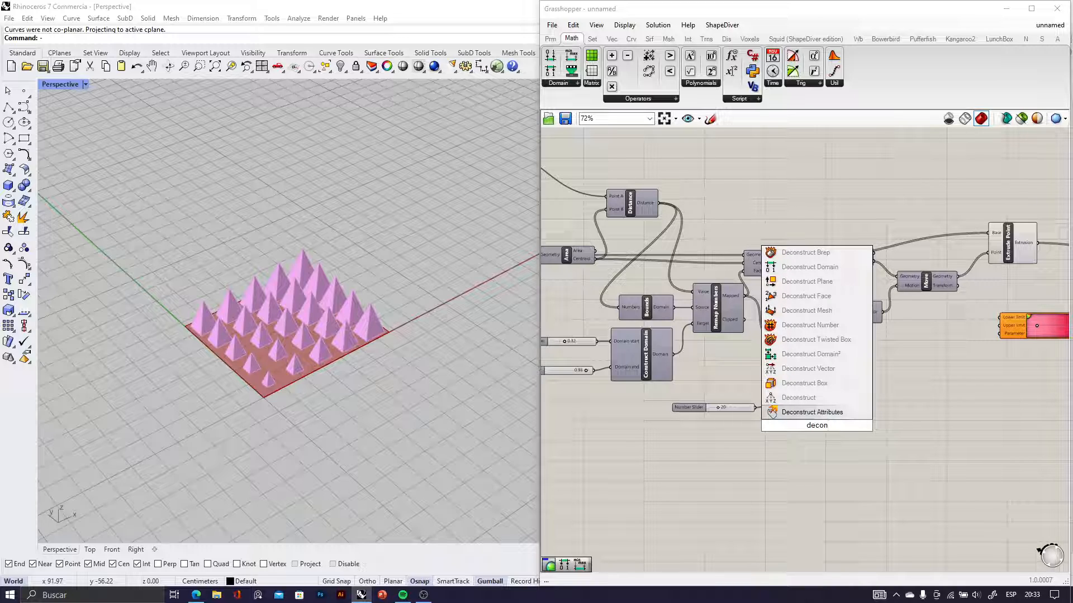
{"action": "type", "text": "struct"}
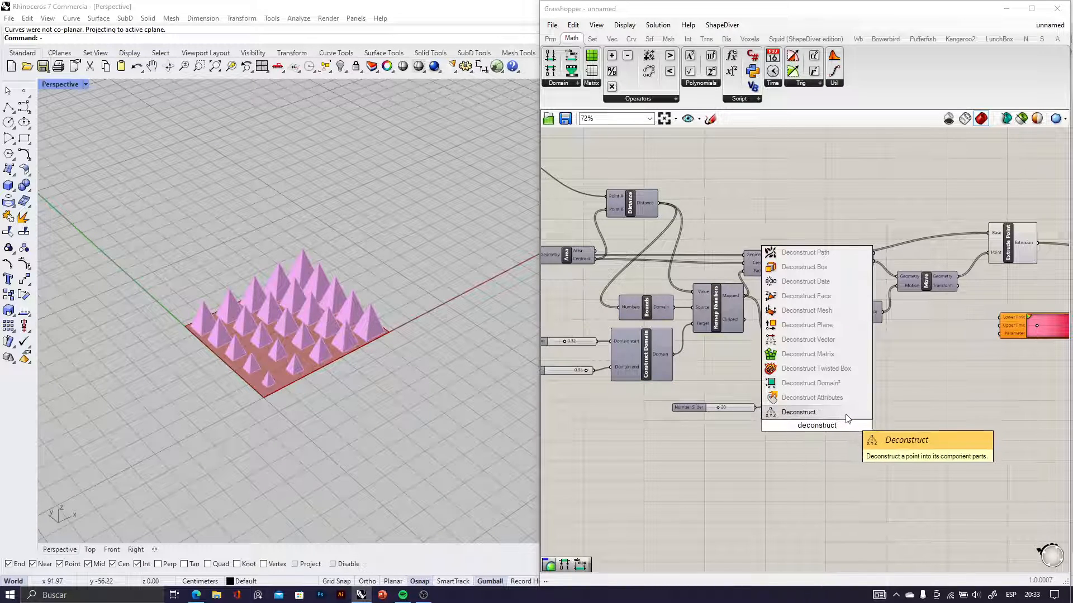
{"action": "type", "text": "dom"}
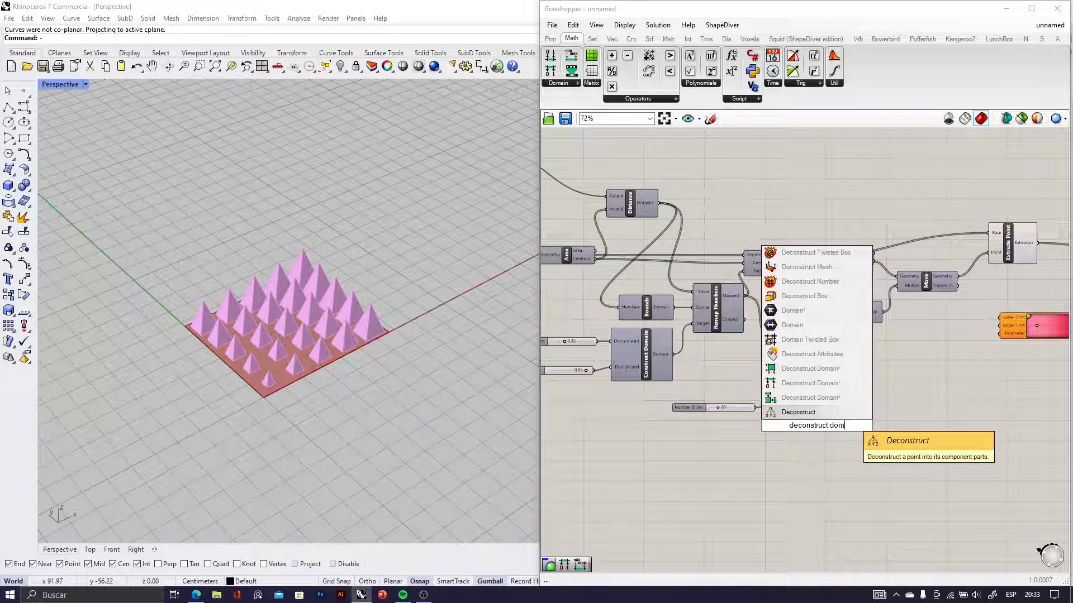
{"action": "left_click", "coordinate": [810, 383]}
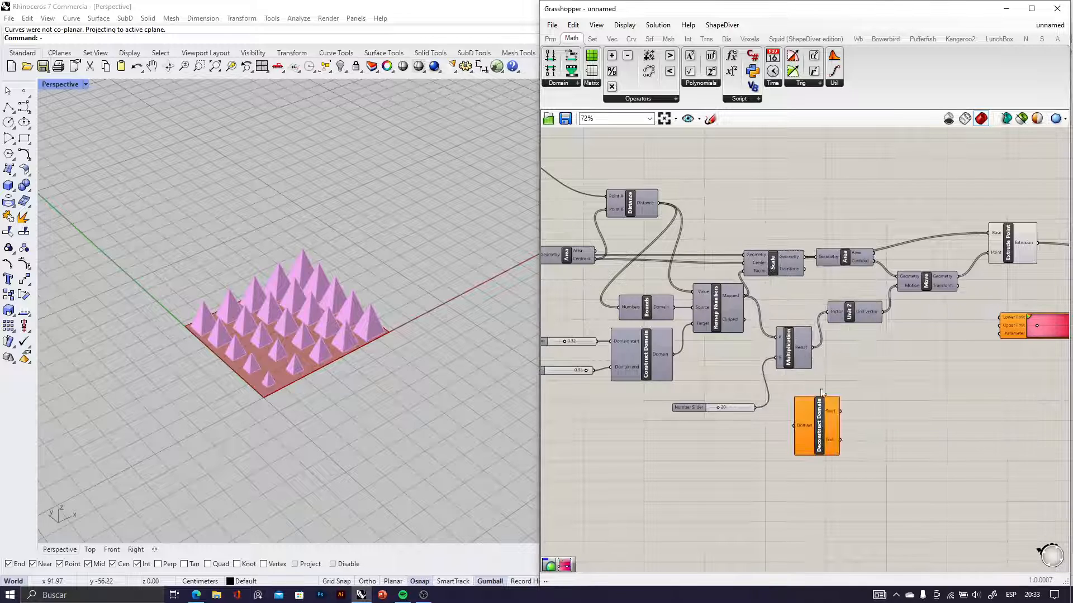
Connect the Domain output of Bounds to the Domain input of Deconstruct Domain
{"action": "scroll", "coordinate": [821, 445], "scroll_direction": "up", "scroll_amount": 3}
{"action": "scroll", "coordinate": [818, 400], "scroll_direction": "down", "scroll_amount": 3}
{"action": "scroll", "coordinate": [808, 416], "scroll_direction": "up", "scroll_amount": 3}
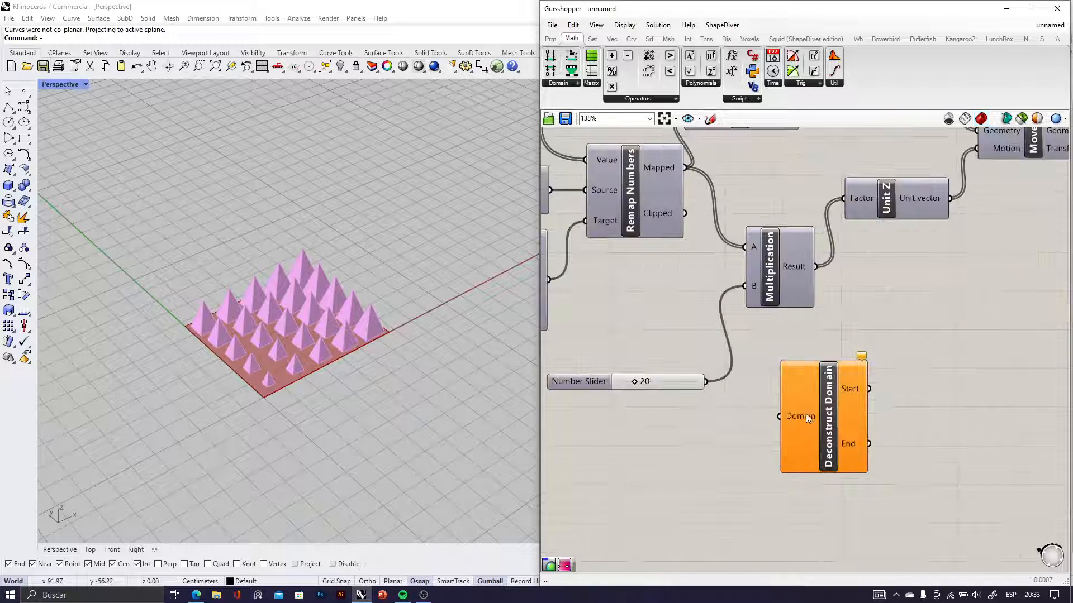
{"action": "scroll", "coordinate": [846, 441], "scroll_direction": "down", "scroll_amount": 3}
{"action": "scroll", "coordinate": [670, 284], "scroll_direction": "up", "scroll_amount": 3}
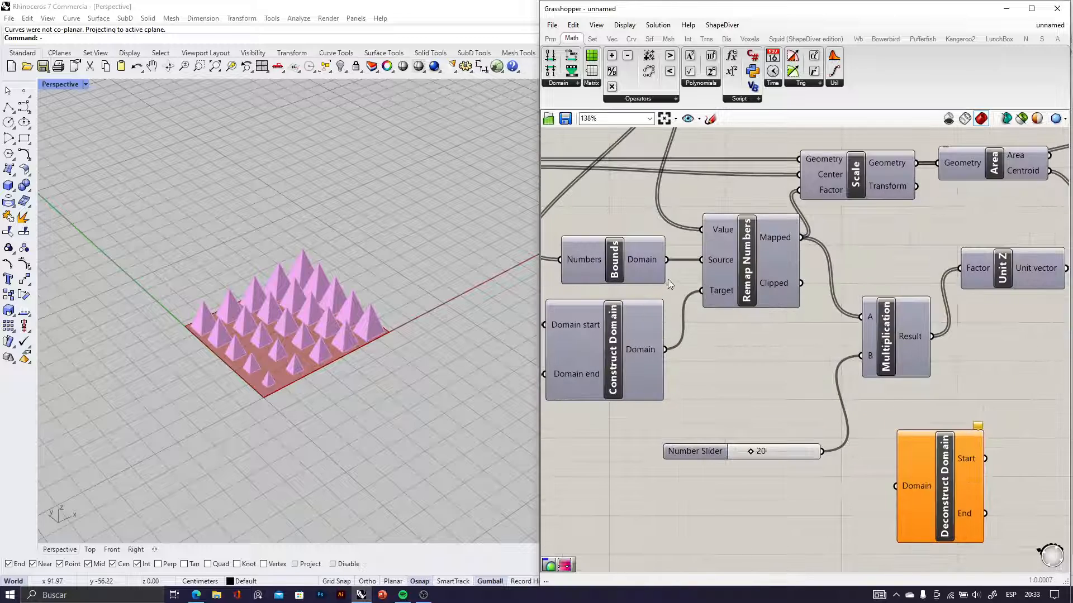
{"action": "left_click_drag", "start_coordinate": [669, 260], "coordinate": [896, 488]}
{"action": "scroll", "coordinate": [898, 491], "scroll_direction": "down", "scroll_amount": 3}
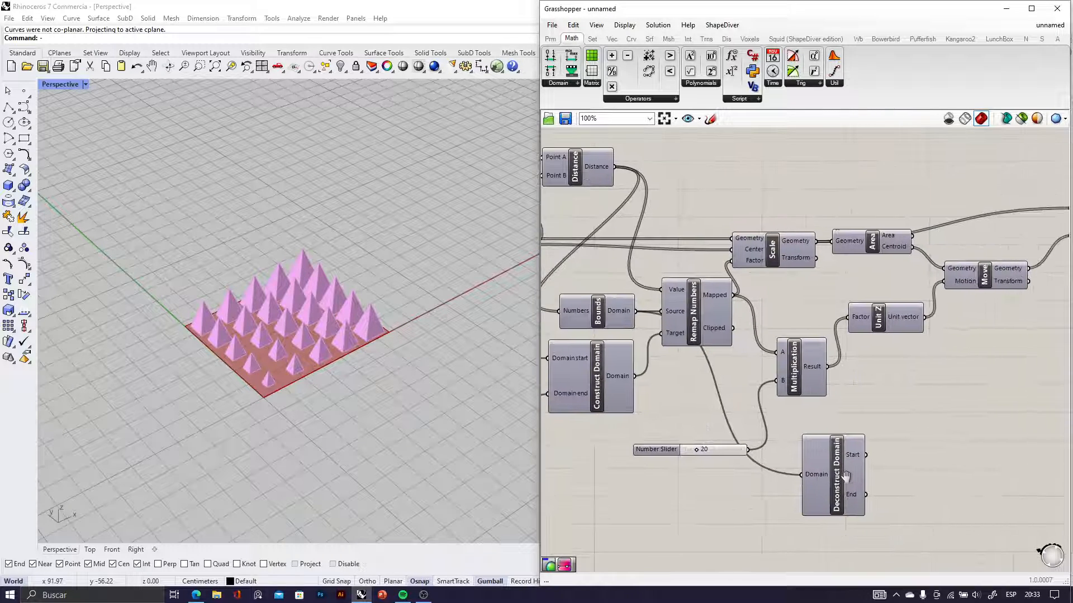
Connect Deconstruct Domain's Start and End to the Gradient's Lower limit and Upper limit, and the Gradient's output to Custom Preview's Material input
{"action": "scroll", "coordinate": [1006, 418], "scroll_direction": "up", "scroll_amount": 2}
{"action": "right_click_drag", "start_coordinate": [1006, 418], "coordinate": [710, 425]}
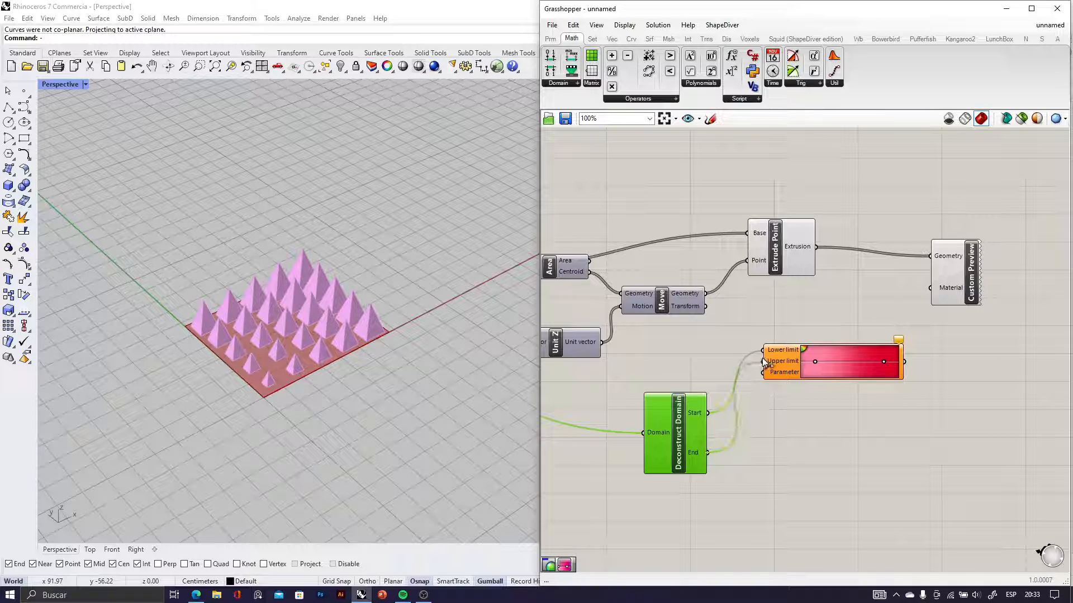
{"action": "scroll", "coordinate": [867, 391], "scroll_direction": "up", "scroll_amount": 3}
{"action": "left_click_drag", "start_coordinate": [807, 391], "coordinate": [848, 272]}
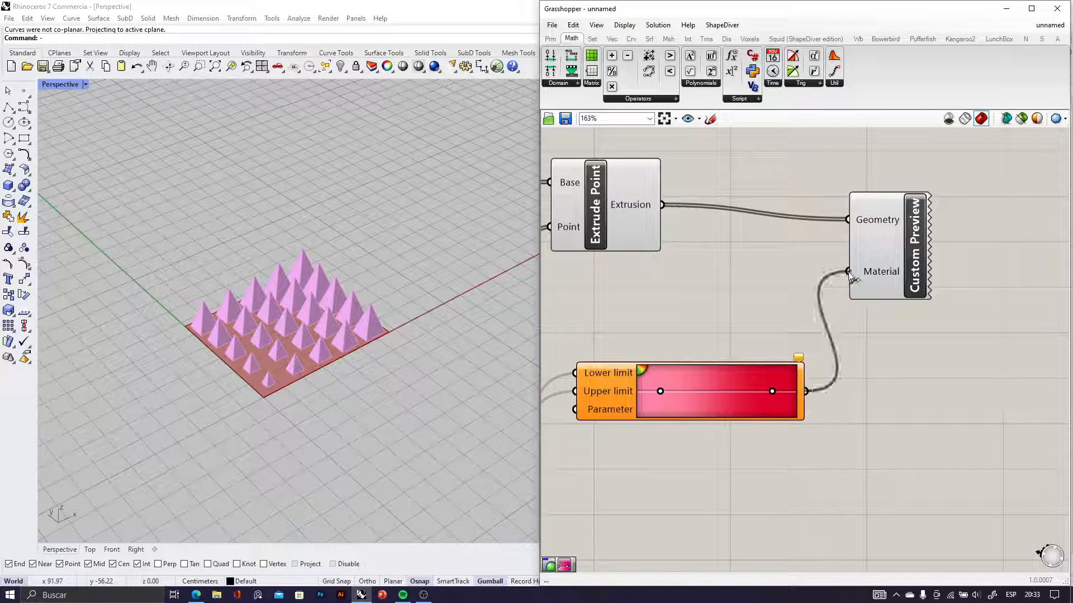
{"action": "left_click", "coordinate": [868, 291]}
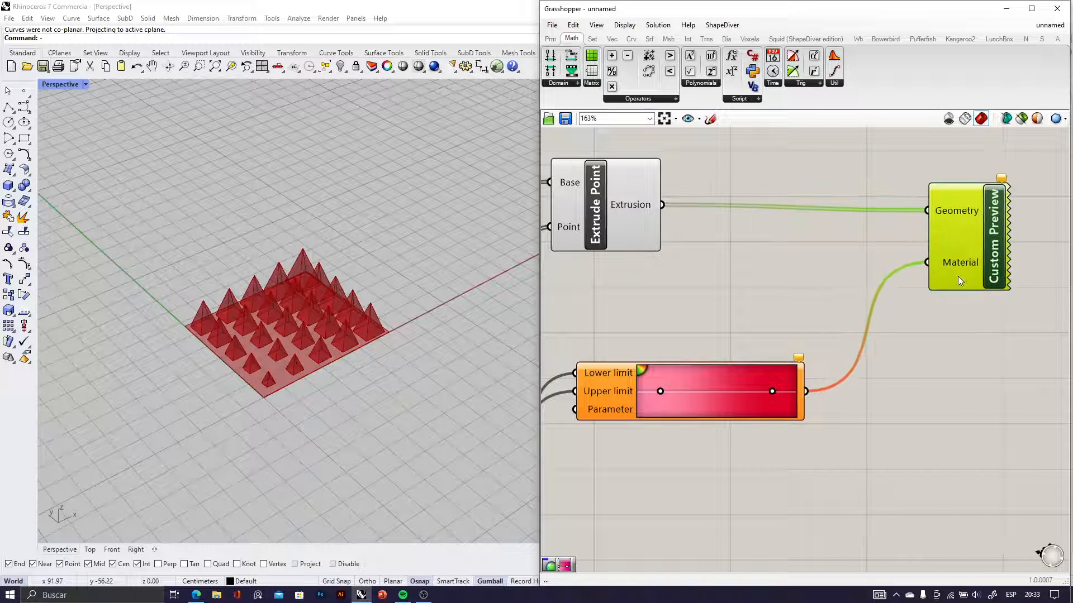
Inspect the Gradient's unconnected Parameter input and its place in the component chain
{"action": "scroll", "coordinate": [867, 290], "scroll_direction": "down", "scroll_amount": 2}
{"action": "scroll", "coordinate": [669, 407], "scroll_direction": "up", "scroll_amount": 5}
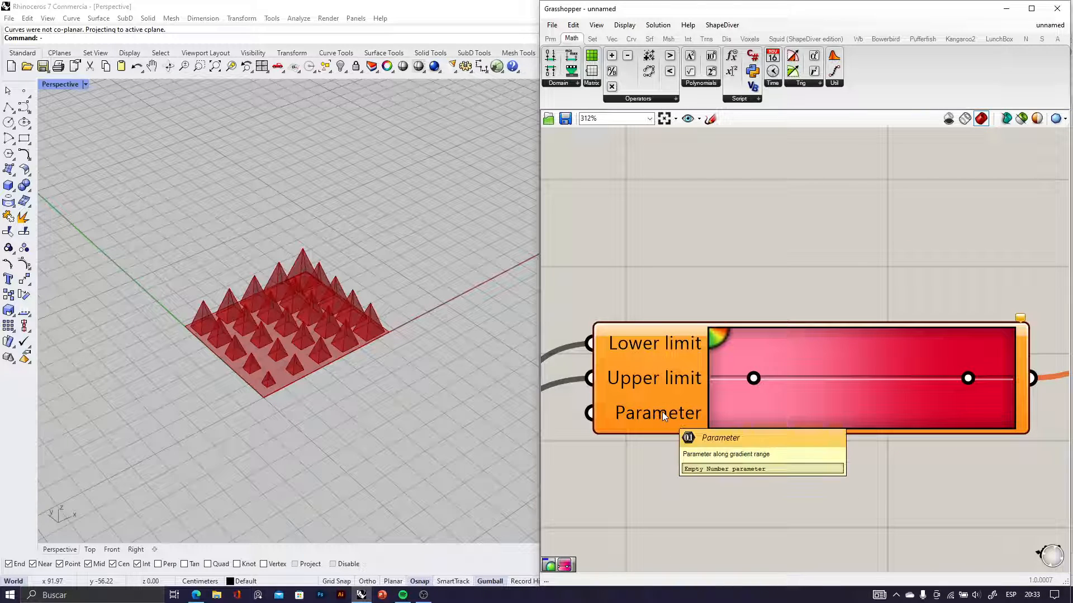
{"action": "scroll", "coordinate": [663, 413], "scroll_direction": "down", "scroll_amount": 3}
{"action": "scroll", "coordinate": [653, 415], "scroll_direction": "up", "scroll_amount": 4}
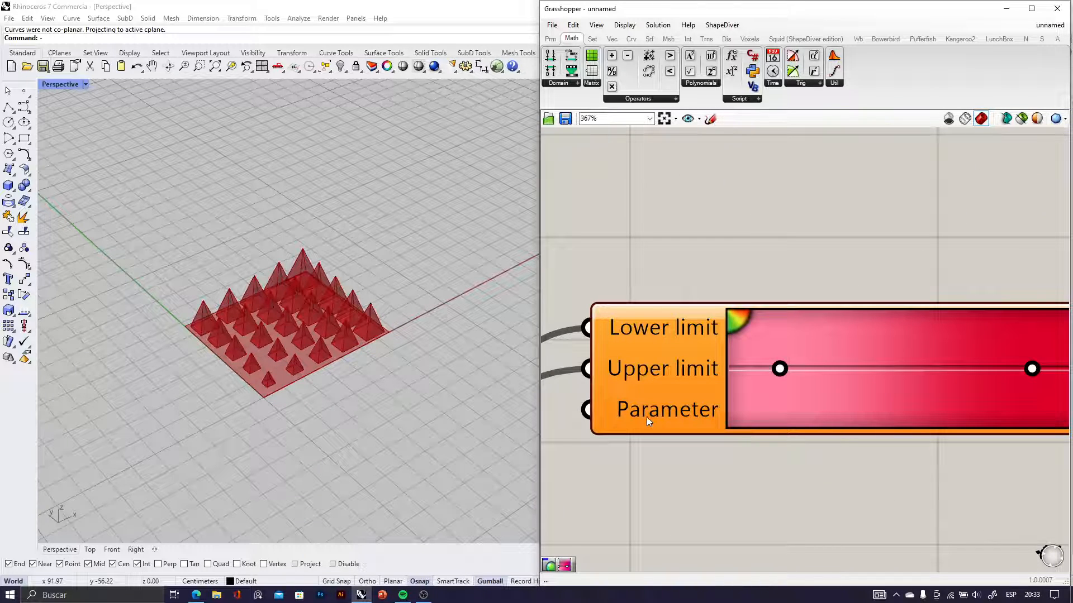
{"action": "scroll", "coordinate": [688, 428], "scroll_direction": "down", "scroll_amount": 5}
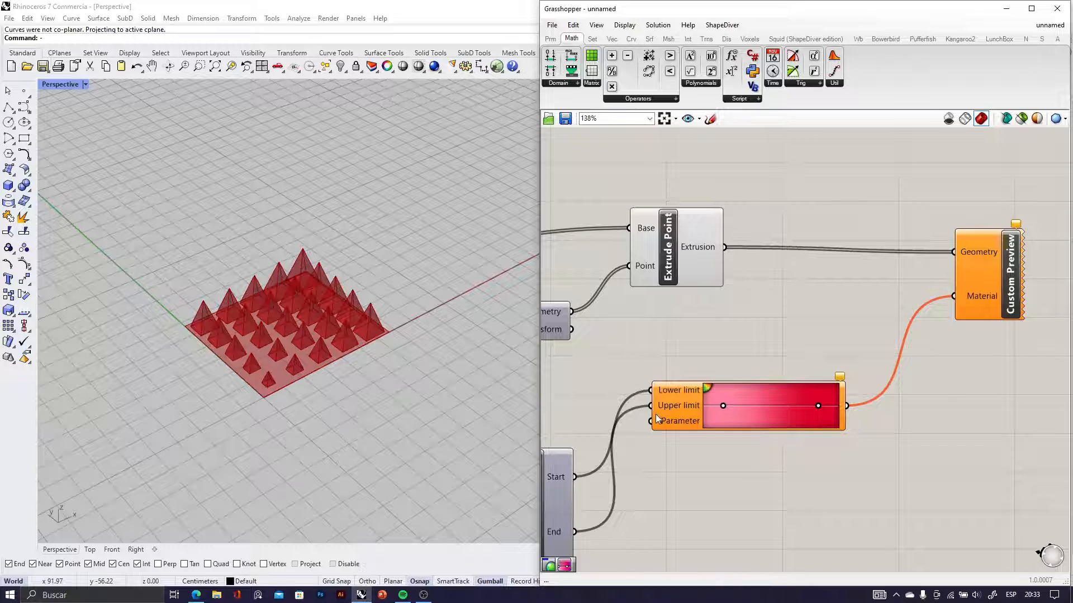
{"action": "scroll", "coordinate": [657, 419], "scroll_direction": "up", "scroll_amount": 2}
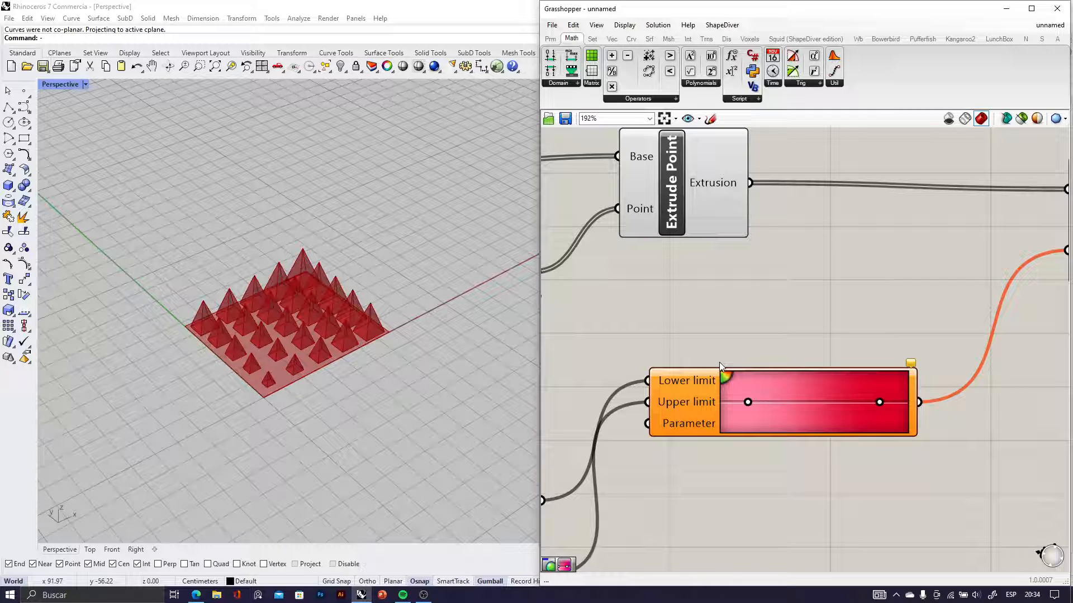
{"action": "scroll", "coordinate": [733, 381], "scroll_direction": "down", "scroll_amount": 4}
{"action": "scroll", "coordinate": [706, 419], "scroll_direction": "up", "scroll_amount": 2}
{"action": "scroll", "coordinate": [743, 388], "scroll_direction": "down", "scroll_amount": 2}
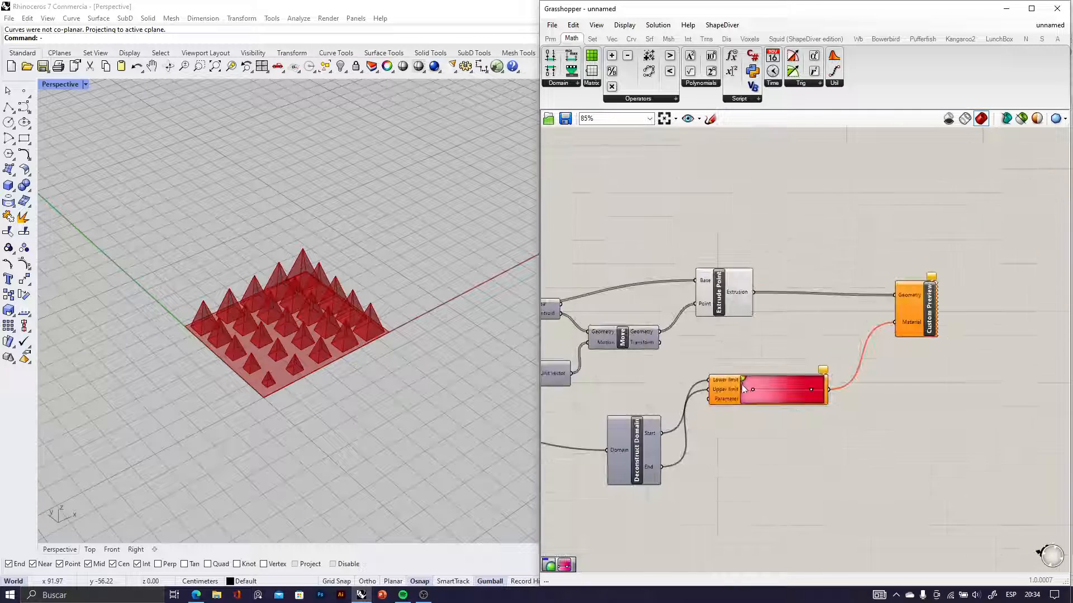
Reposition Remap Numbers and Bounds closer together while tracing the wires coming from Distance
{"action": "scroll", "coordinate": [743, 388], "scroll_direction": "down", "scroll_amount": 2}
{"action": "scroll", "coordinate": [682, 366], "scroll_direction": "up", "scroll_amount": 5}
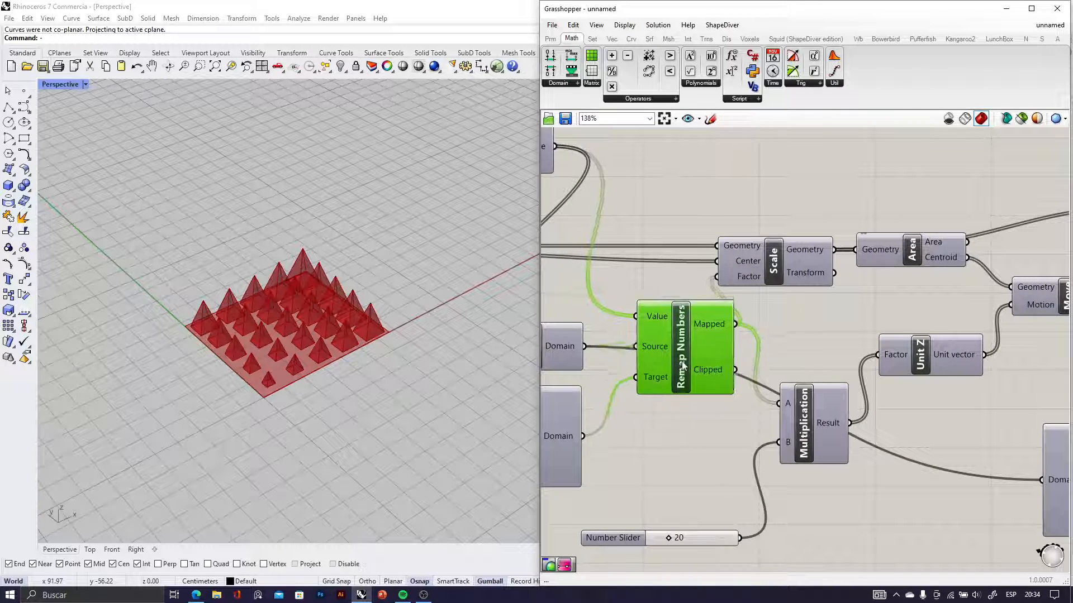
{"action": "mouse_move", "coordinate": [682, 366]}
{"action": "left_mouse_down"}
{"action": "mouse_move", "coordinate": [668, 347]}
{"action": "mouse_move", "coordinate": [671, 366]}
{"action": "left_mouse_up"}
{"action": "right_click_drag", "start_coordinate": [671, 366], "coordinate": [869, 366]}
{"action": "left_click_drag", "start_coordinate": [766, 349], "coordinate": [796, 336]}
{"action": "scroll", "coordinate": [787, 349], "scroll_direction": "down", "scroll_amount": 3}
{"action": "right_click_drag", "start_coordinate": [832, 343], "coordinate": [654, 326]}
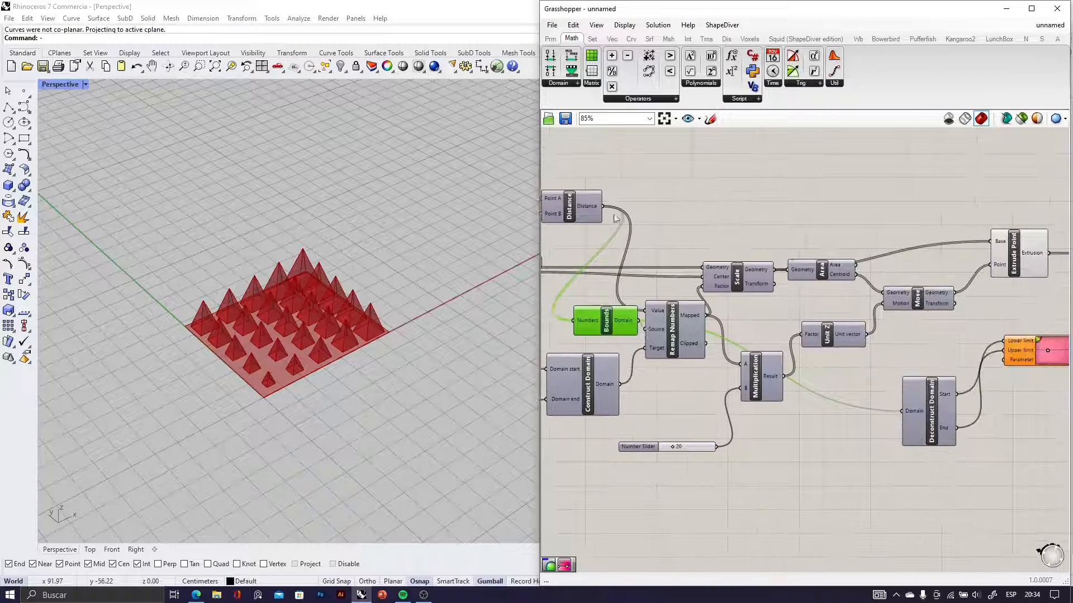
Connect Distance's output to the Gradient's Parameter input and check the colouring across the pyramid grid
{"action": "left_click_drag", "start_coordinate": [921, 304], "coordinate": [1006, 360]}
{"action": "left_click", "coordinate": [1020, 387]}
{"action": "scroll", "coordinate": [303, 334], "scroll_direction": "up", "scroll_amount": 6}
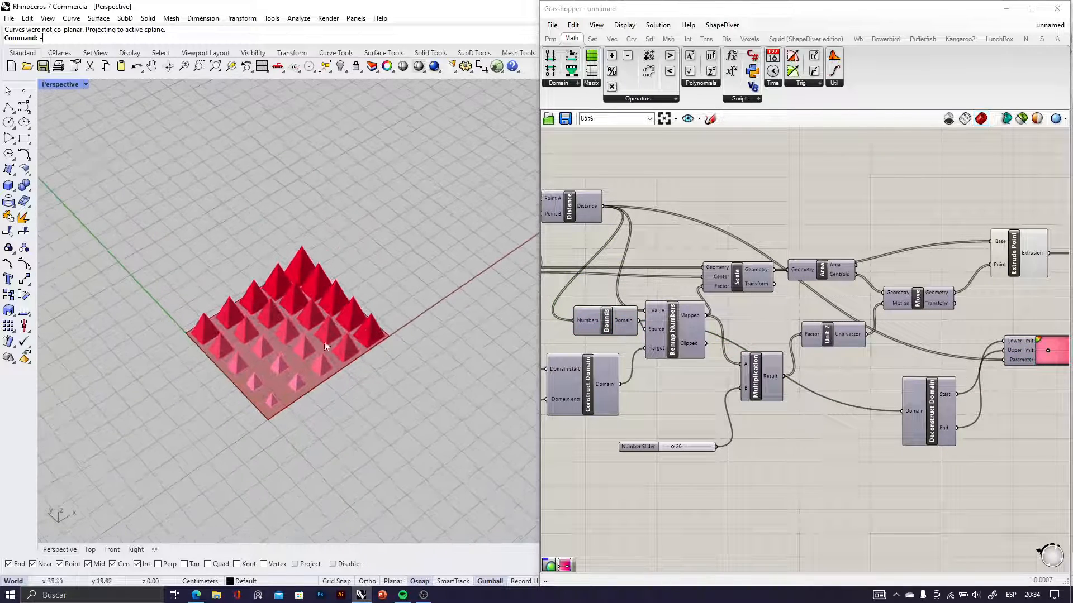
{"action": "scroll", "coordinate": [288, 348], "scroll_direction": "down", "scroll_amount": 5}
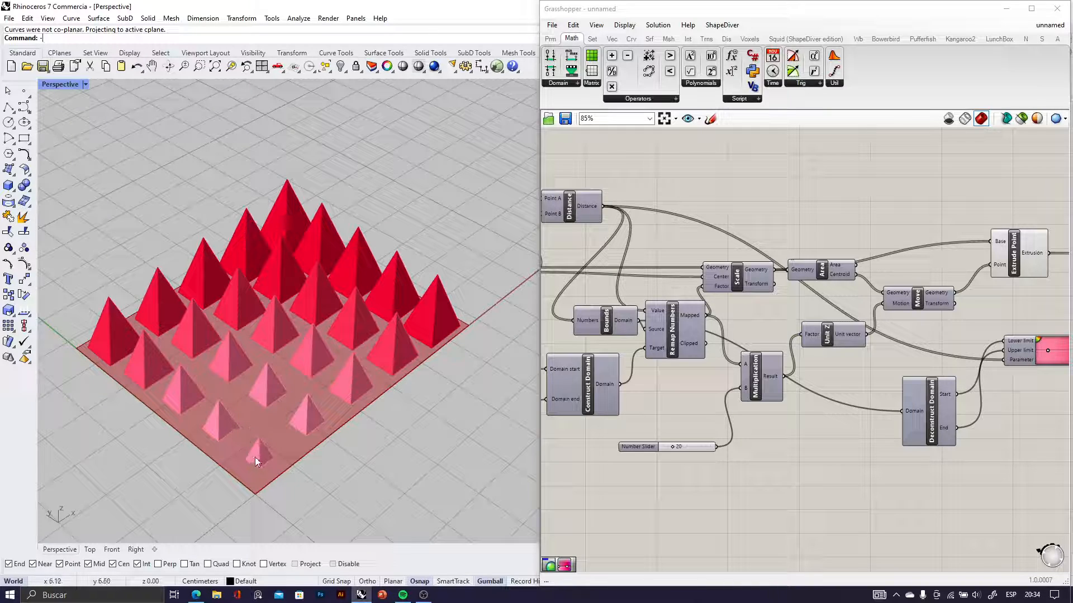
{"action": "scroll", "coordinate": [859, 387], "scroll_direction": "down", "scroll_amount": 2}
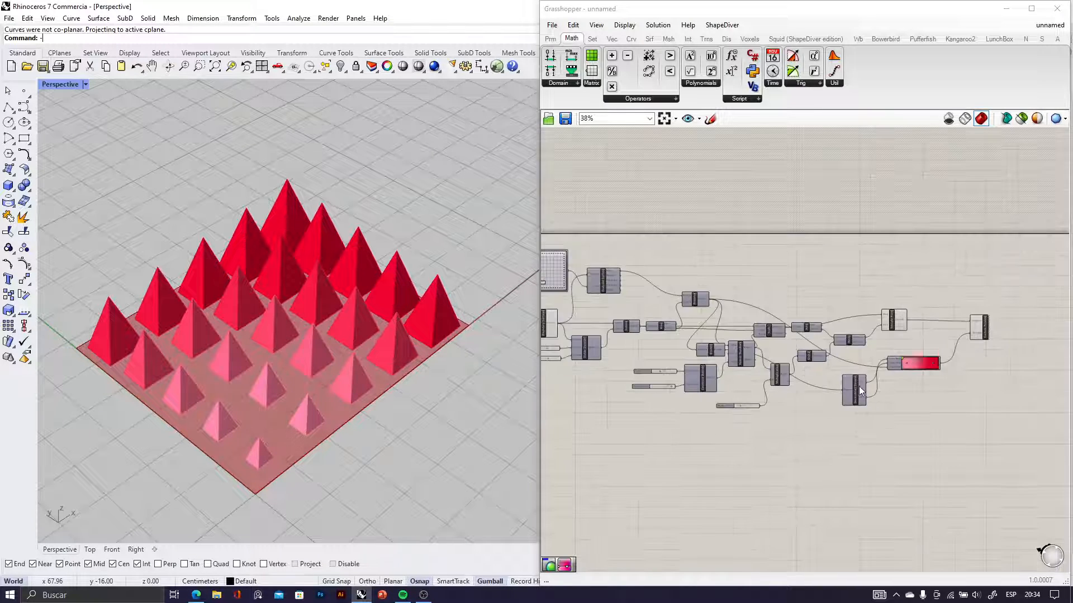
Add a light blue grip to the Gradient's lower end and spread the blue, pink and red grips along it
{"action": "scroll", "coordinate": [831, 378], "scroll_direction": "up", "scroll_amount": 8}
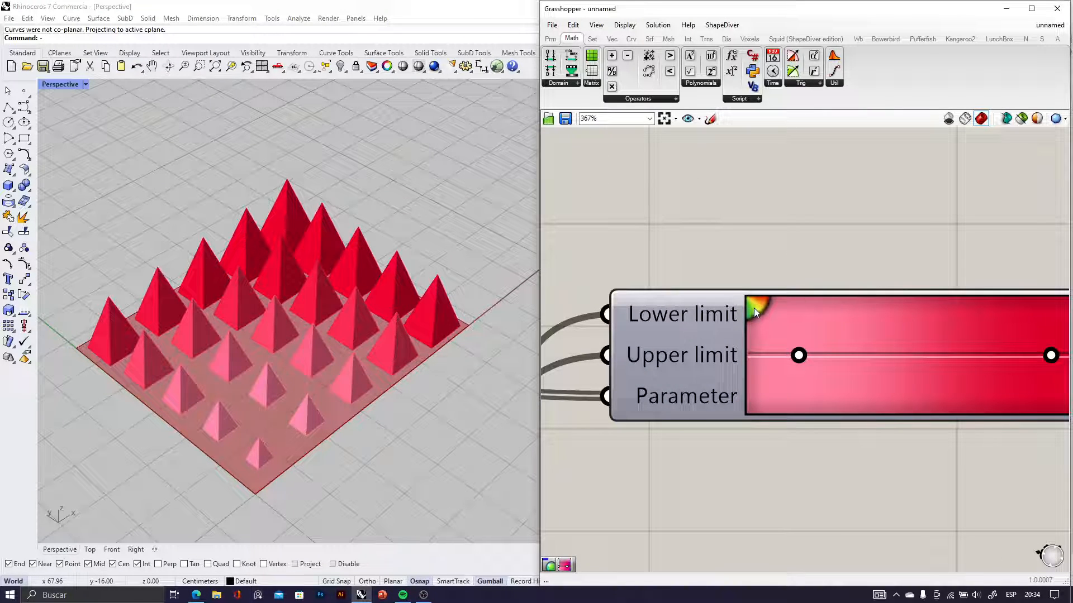
{"action": "left_click", "coordinate": [753, 307]}
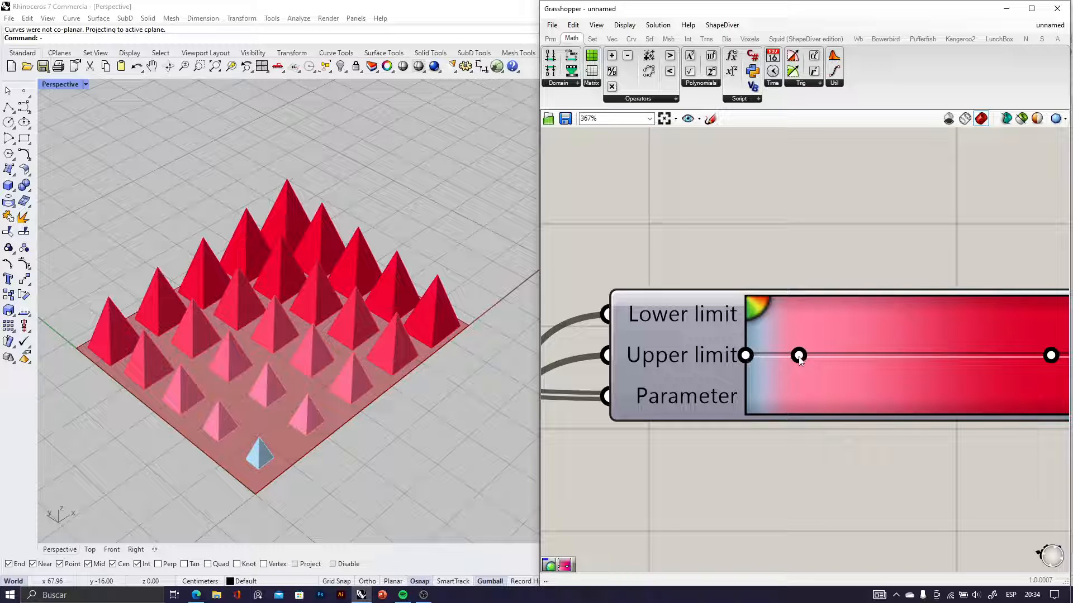
{"action": "left_click_drag", "start_coordinate": [798, 356], "coordinate": [899, 356]}
{"action": "left_click_drag", "start_coordinate": [746, 356], "coordinate": [793, 364]}
{"action": "scroll", "coordinate": [780, 364], "scroll_direction": "down", "scroll_amount": 2}
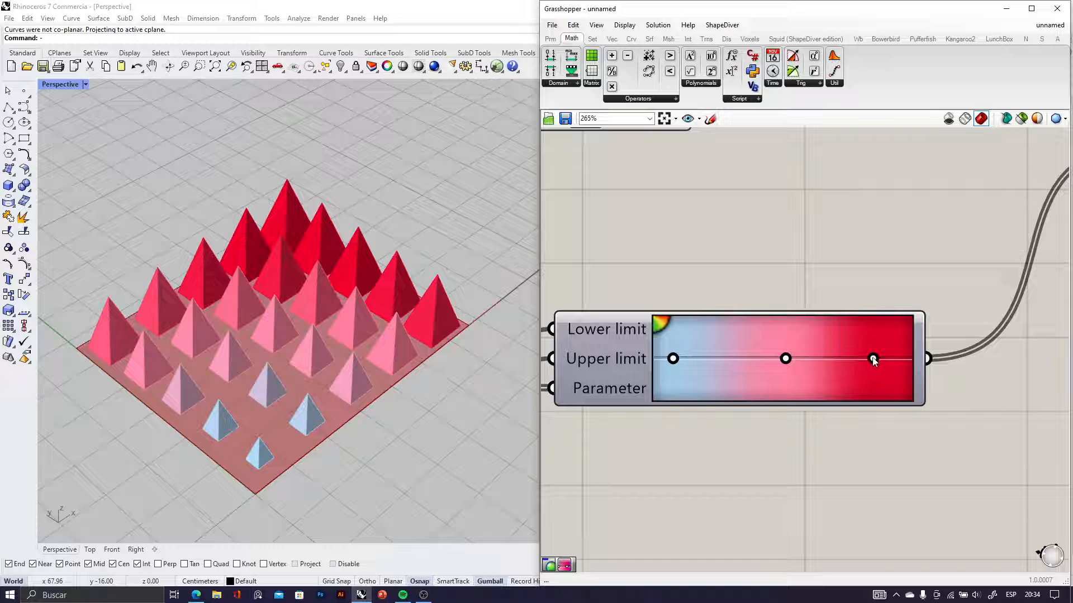
{"action": "left_click_drag", "start_coordinate": [873, 360], "coordinate": [892, 366]}
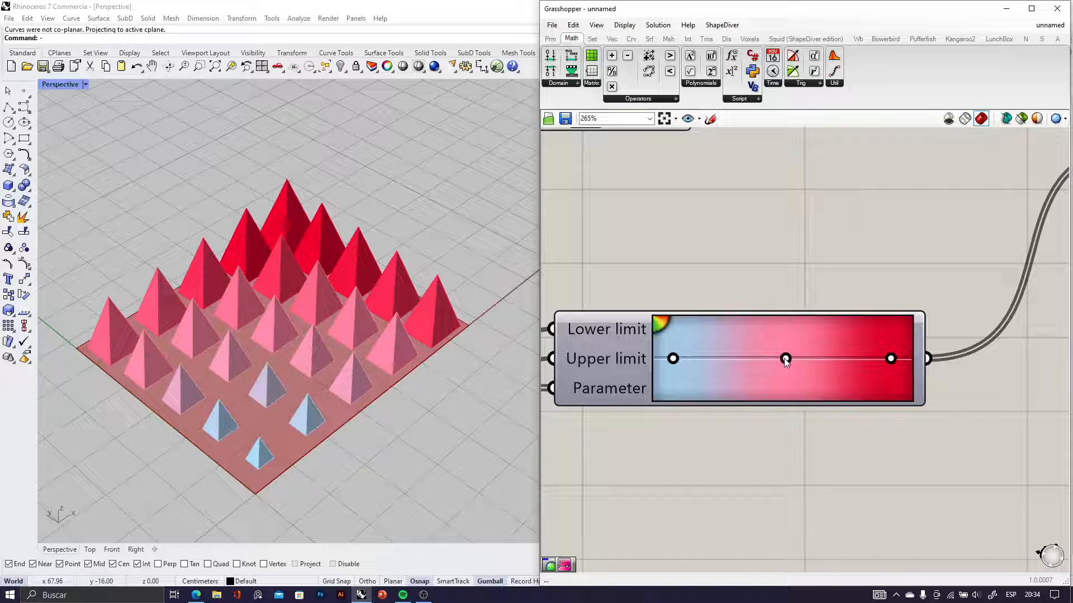
Apply the white-to-black preset to the Gradient and check the pyramids' shading
{"action": "right_click_drag", "start_coordinate": [359, 312], "coordinate": [605, 320]}
{"action": "right_click", "coordinate": [691, 337]}
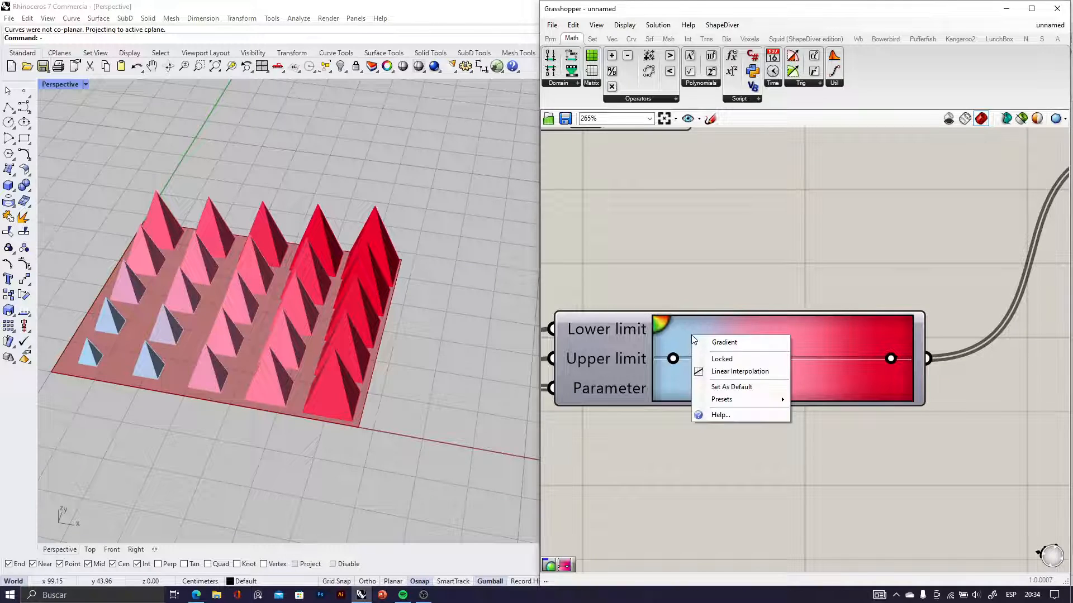
{"action": "left_click", "coordinate": [675, 338]}
{"action": "right_click", "coordinate": [690, 338]}
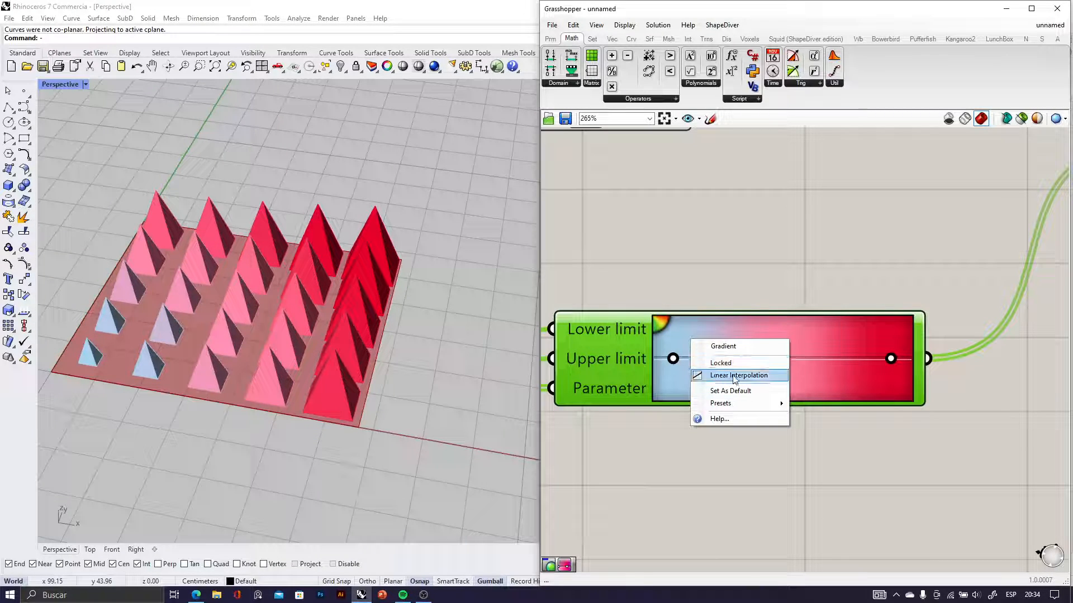
{"action": "mouse_move", "coordinate": [732, 403]}
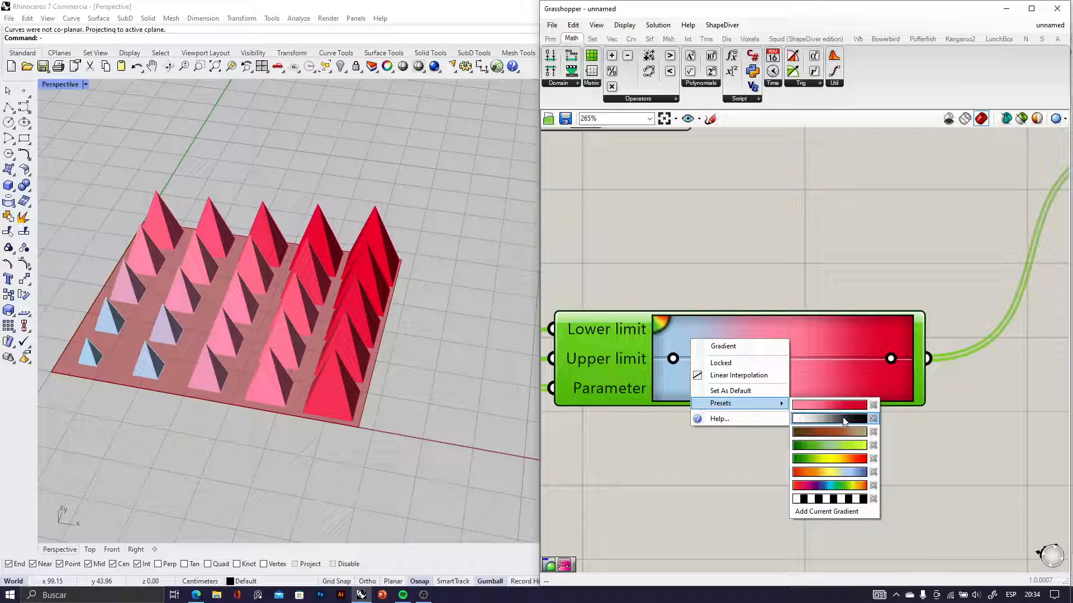
{"action": "left_click", "coordinate": [829, 419]}
{"action": "right_click_drag", "start_coordinate": [232, 346], "coordinate": [394, 341]}
{"action": "scroll", "coordinate": [775, 384], "scroll_direction": "down", "scroll_amount": 8}
{"action": "left_click", "coordinate": [789, 419]}
{"action": "right_click_drag", "start_coordinate": [623, 402], "coordinate": [821, 398]}
{"action": "scroll", "coordinate": [771, 387], "scroll_direction": "down", "scroll_amount": 2}
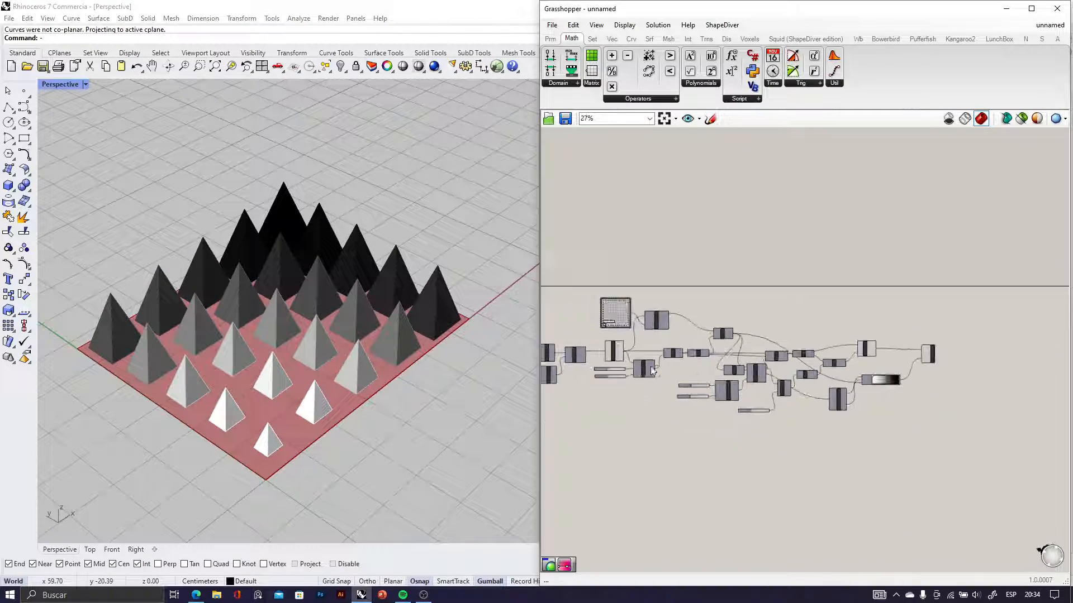
Move the attractor point in the MD Slider to about 0.19; 0.34, and on to 0.37; 0.4, checking the pyramids
{"action": "right_click_drag", "start_coordinate": [592, 316], "coordinate": [727, 347]}
{"action": "scroll", "coordinate": [737, 357], "scroll_direction": "up", "scroll_amount": 7}
{"action": "left_click_drag", "start_coordinate": [750, 365], "coordinate": [757, 330]}
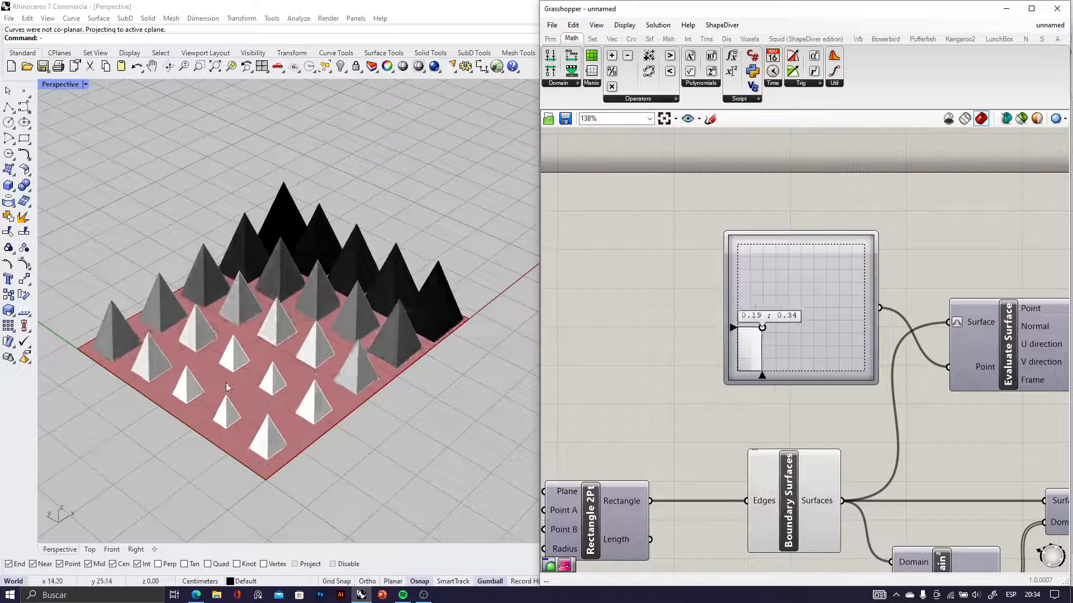
{"action": "scroll", "coordinate": [228, 371], "scroll_direction": "down", "scroll_amount": 6}
{"action": "right_click_drag", "start_coordinate": [228, 371], "coordinate": [198, 352]}
{"action": "scroll", "coordinate": [196, 374], "scroll_direction": "up", "scroll_amount": 3}
{"action": "scroll", "coordinate": [217, 333], "scroll_direction": "up", "scroll_amount": 2}
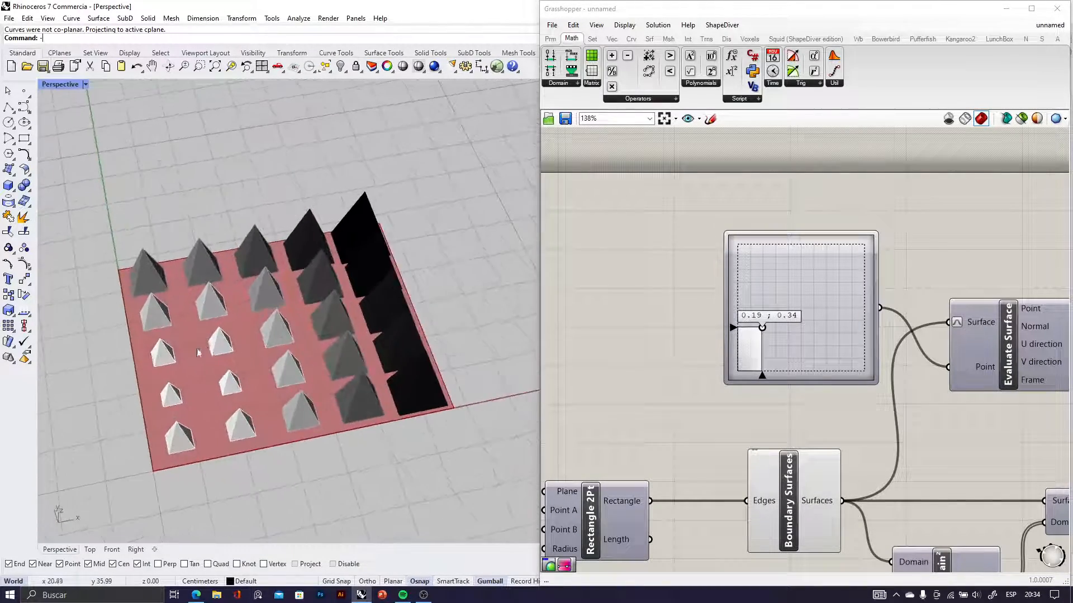
{"action": "left_click_drag", "start_coordinate": [764, 328], "coordinate": [788, 325]}
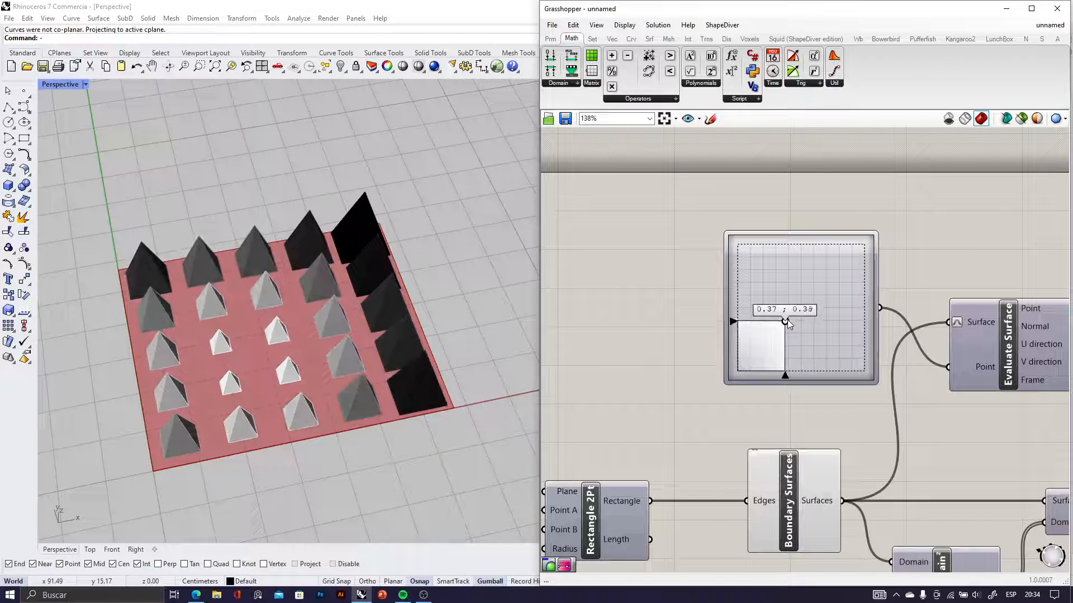
{"action": "right_click_drag", "start_coordinate": [672, 357], "coordinate": [707, 352]}
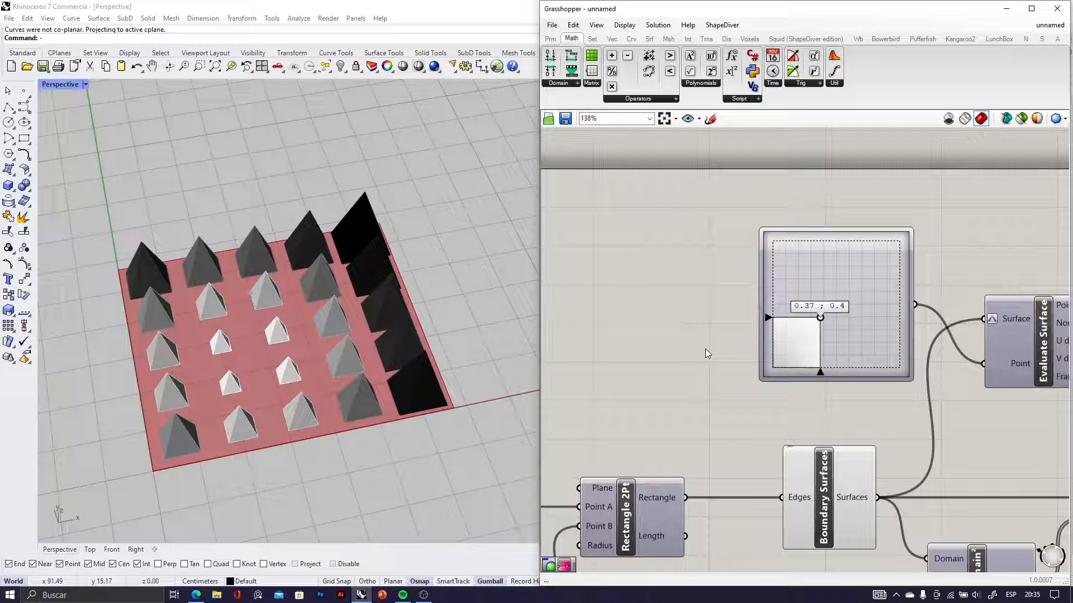